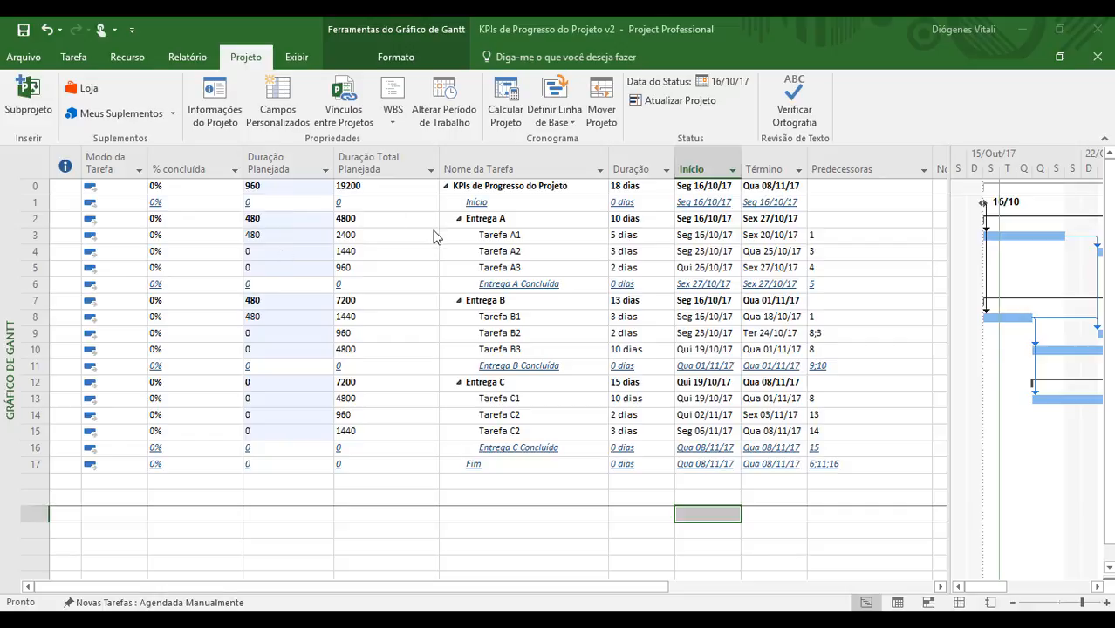
# Insert a Texto1 column immediately before the Duração Planejada column in the task table
pyautogui.click(277, 168)
pyautogui.rightClick(279, 167)
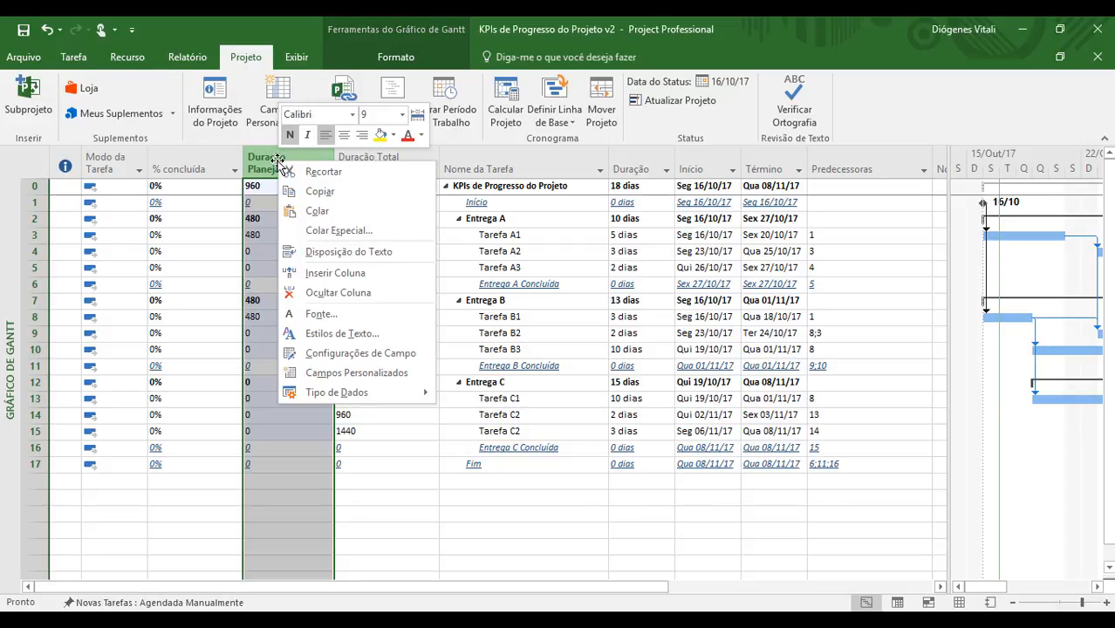
pyautogui.click(320, 274)
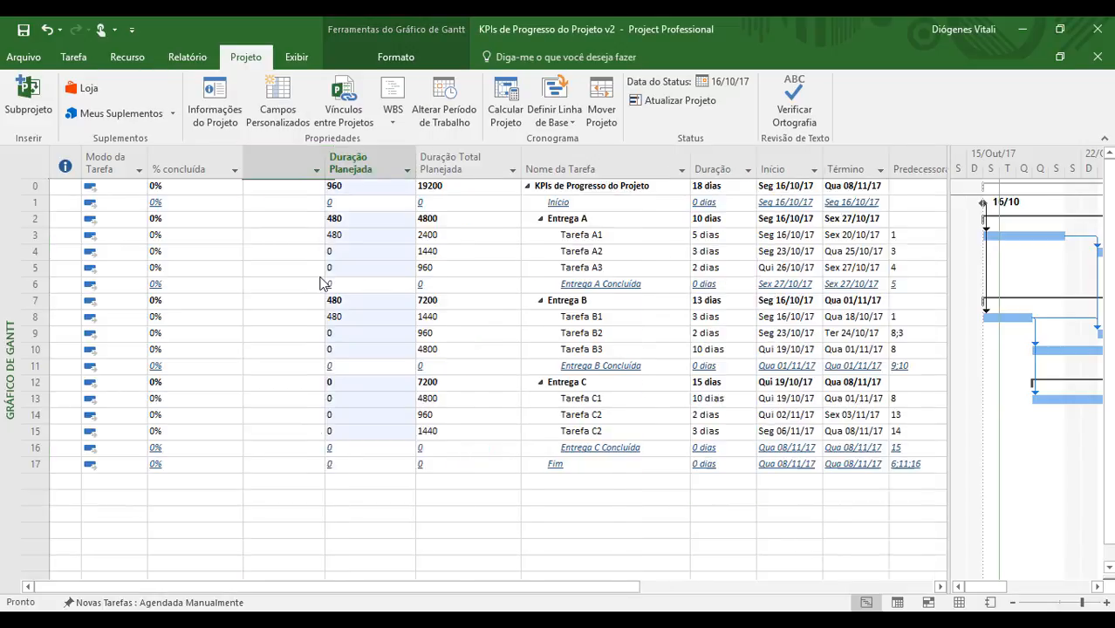
pyautogui.write('Texto1')
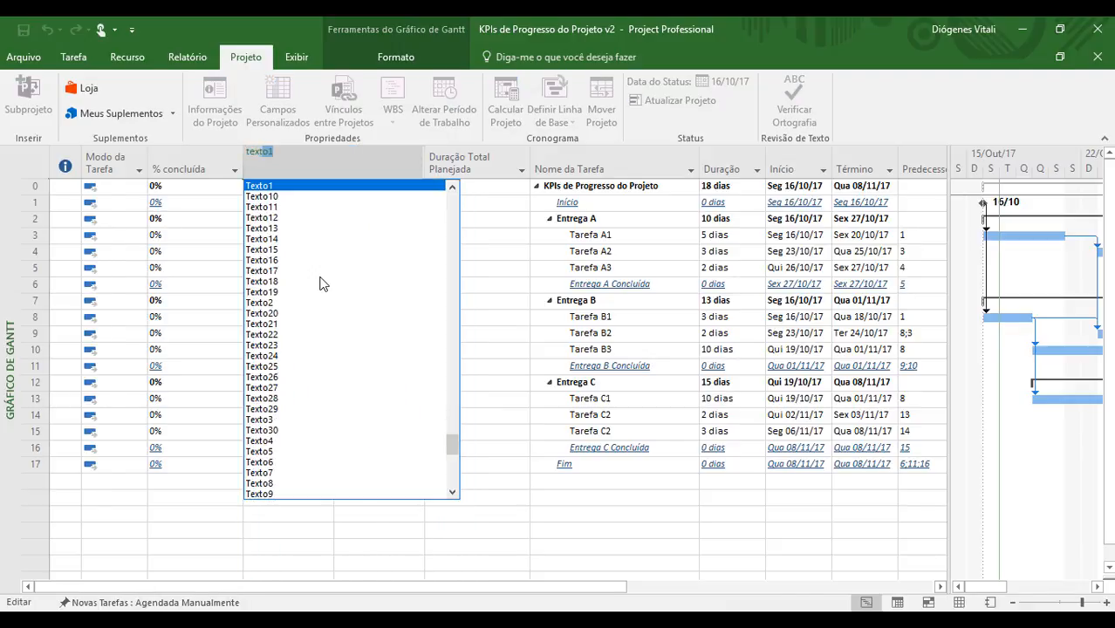
pyautogui.press('Return')
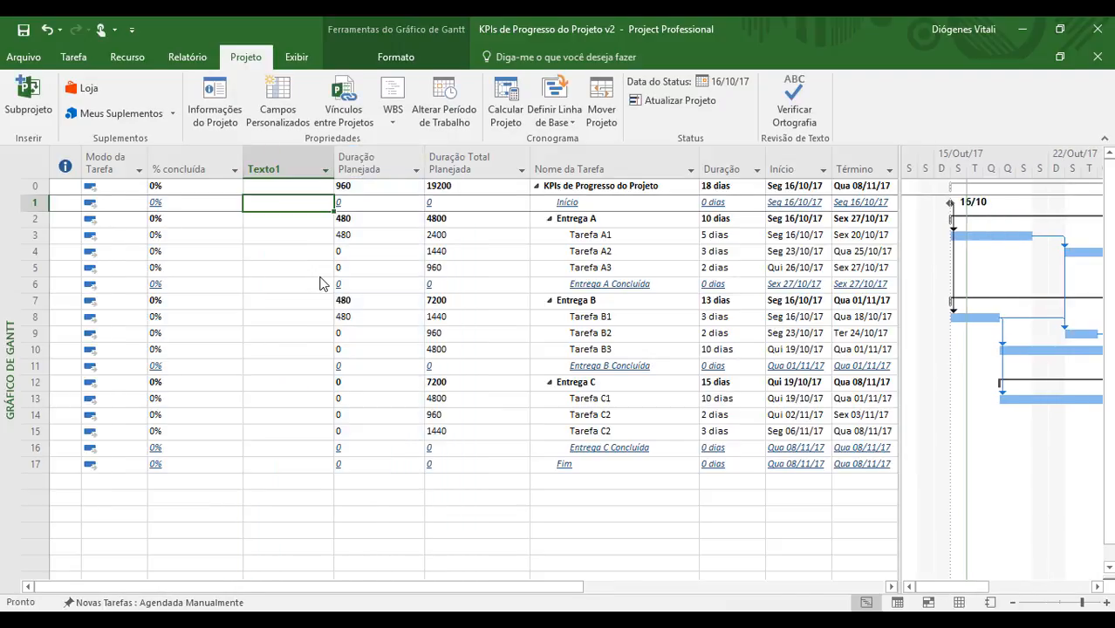
# Set the Texto1 custom field to be calculated by a formula, accept discarding its existing data, and open its formula editor
pyautogui.click(275, 165)
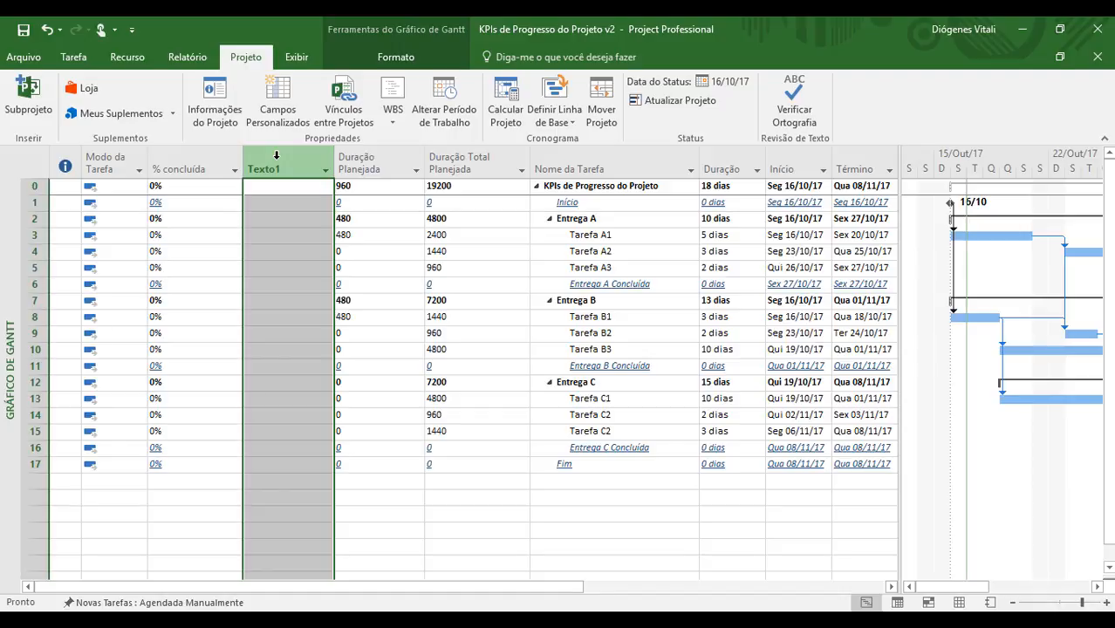
pyautogui.rightClick(276, 162)
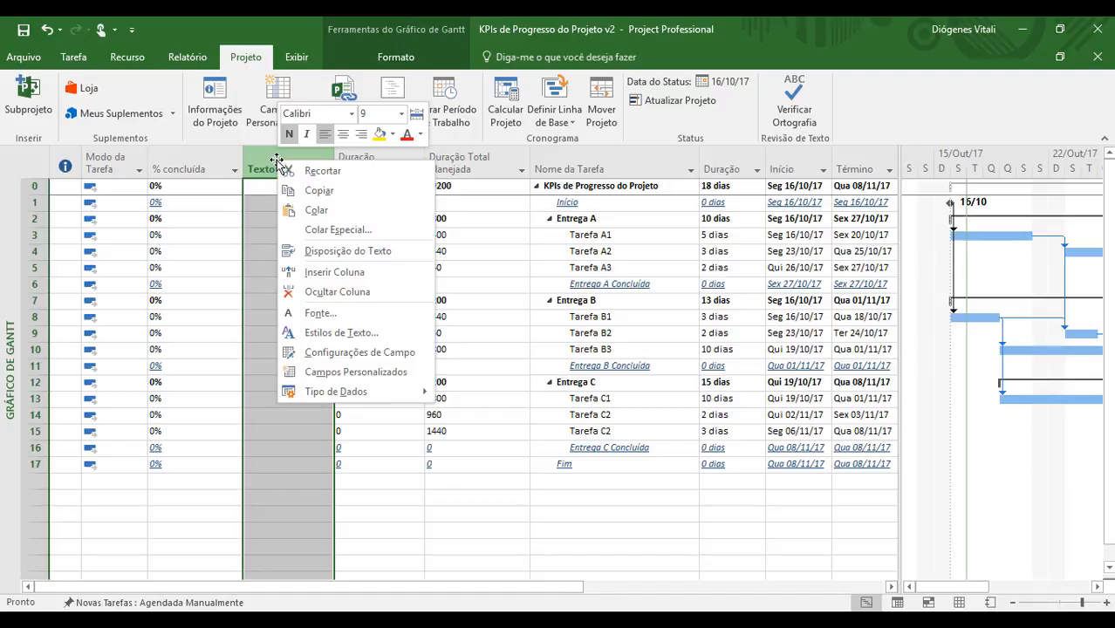
pyautogui.click(366, 371)
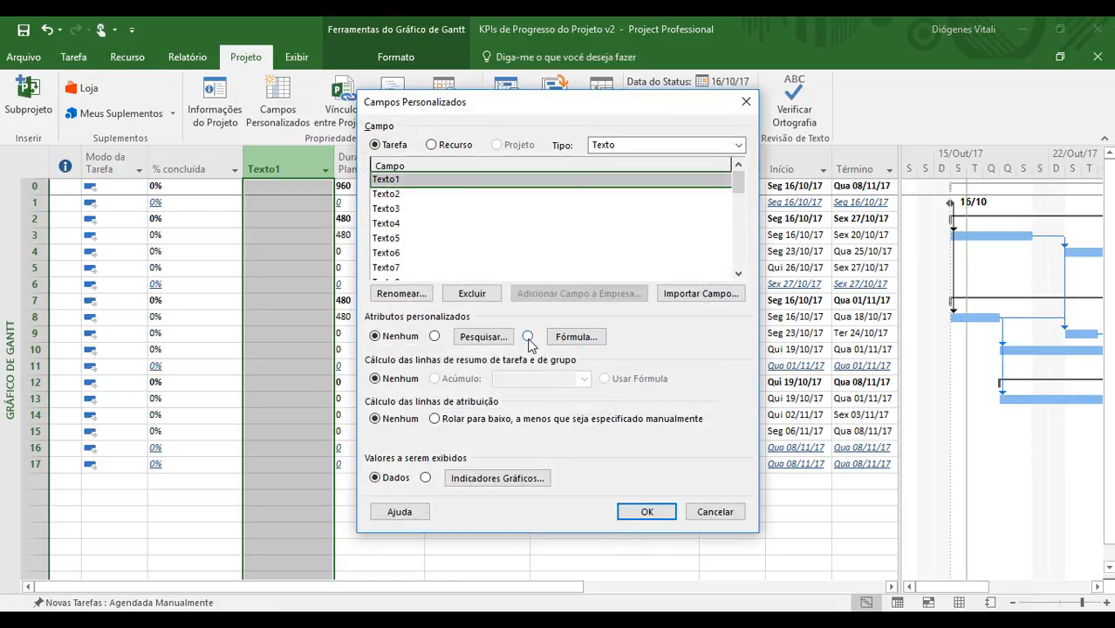
pyautogui.click(528, 337)
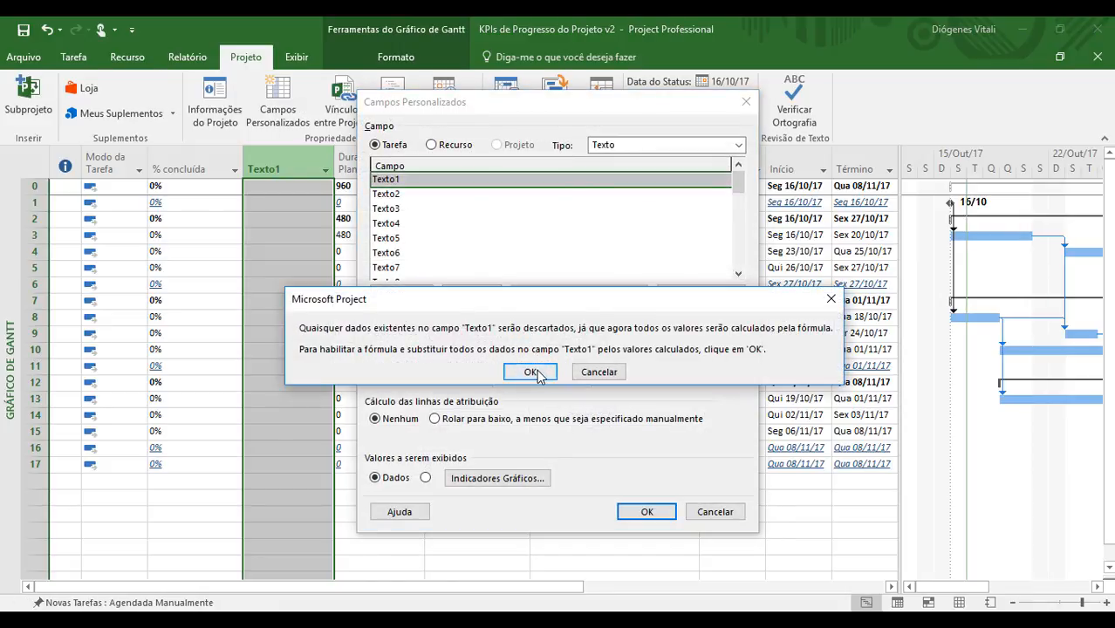
pyautogui.click(536, 373)
pyautogui.click(577, 338)
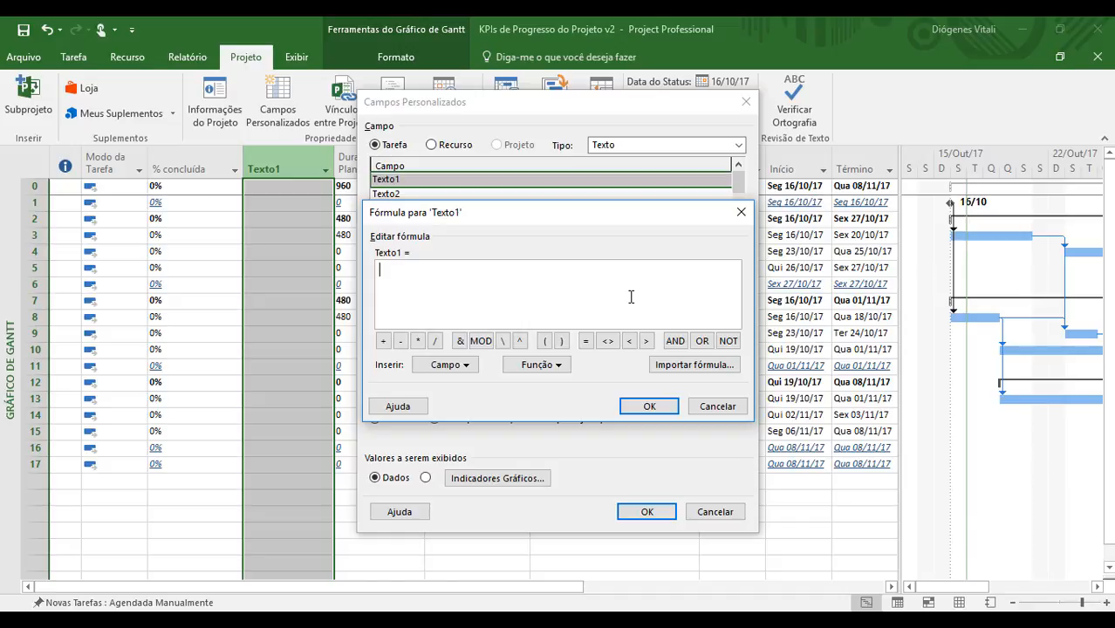
# Insert the general IIf( expressão; parte_verdadeira; parte_falsa ) function into the Texto1 formula
pyautogui.click(558, 365)
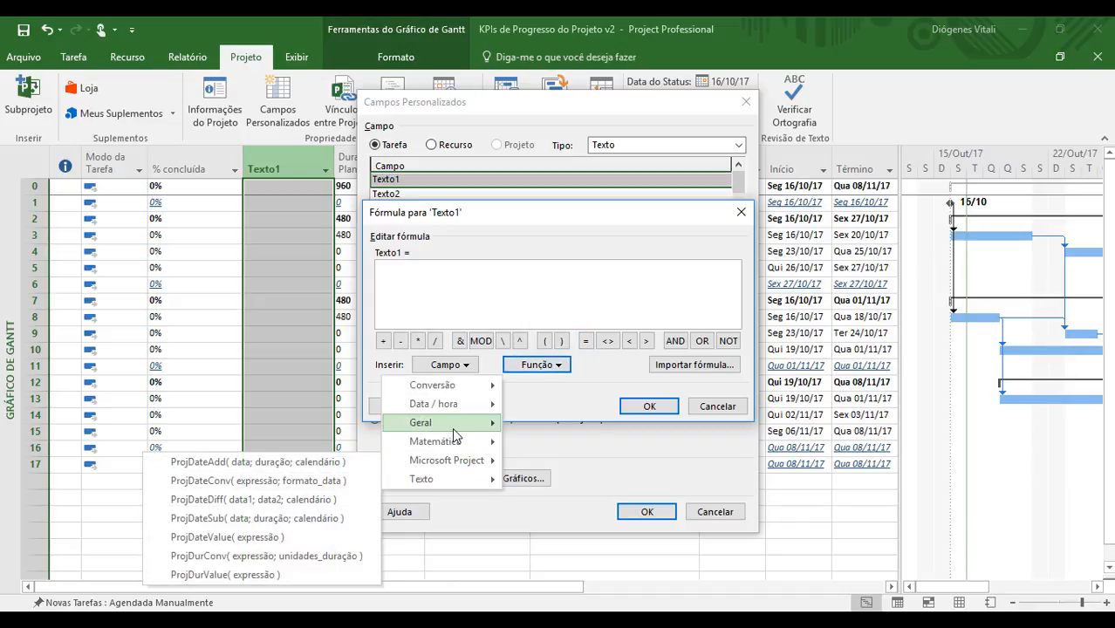
pyautogui.moveTo(427, 422)
pyautogui.click(246, 444)
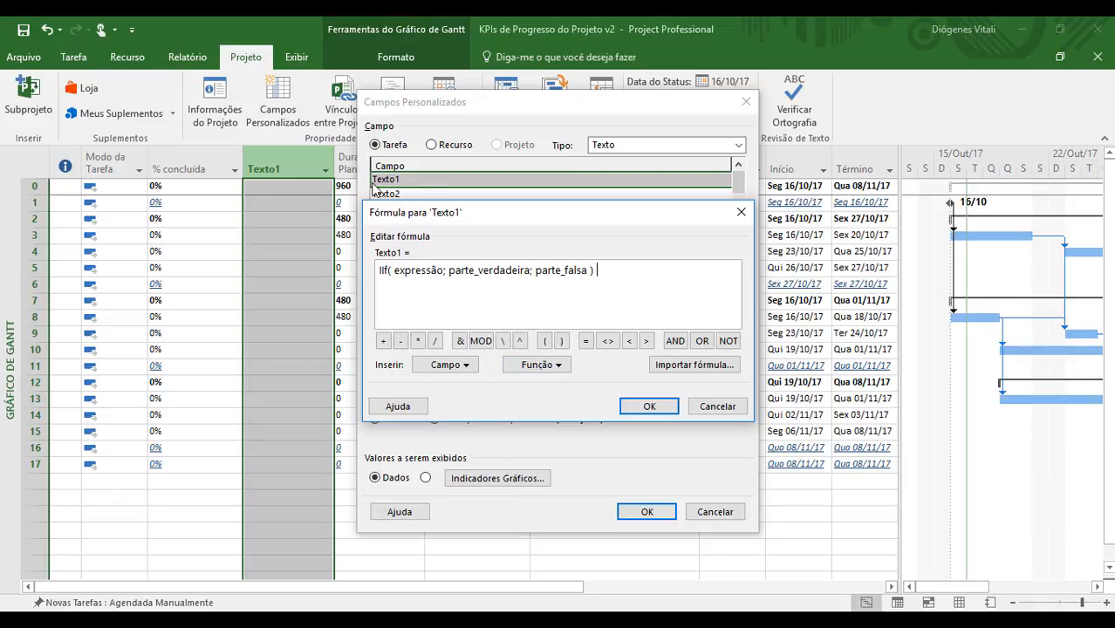
pyautogui.moveTo(460, 211); pyautogui.dragTo(594, 201)
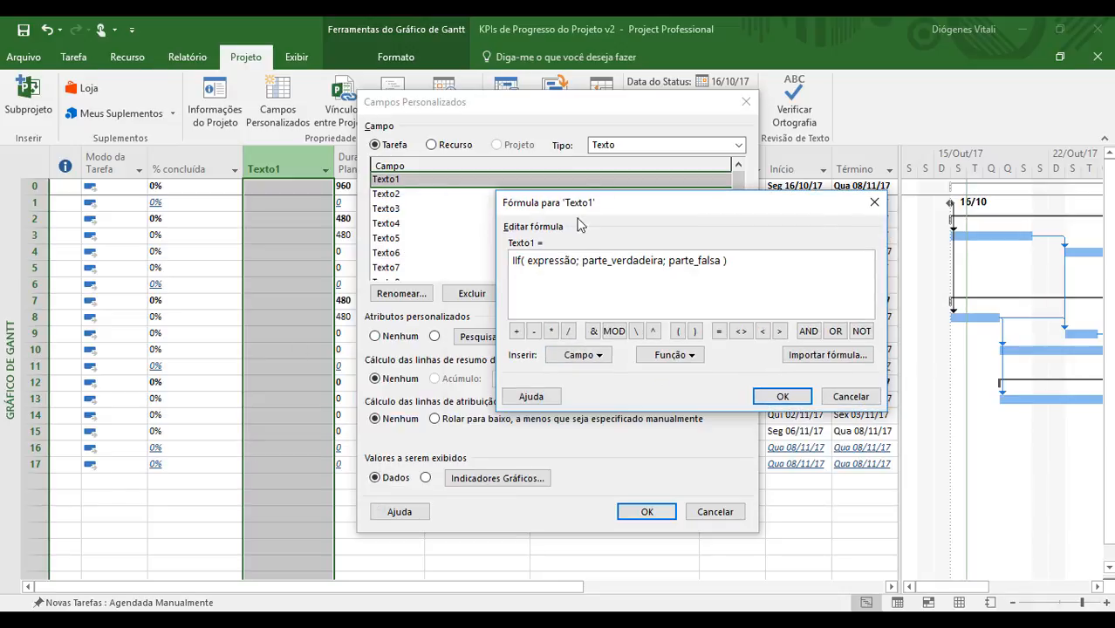
# Replace the IIf's expressão placeholder with the condition [Duração Total Planejada] = 0
pyautogui.doubleClick(559, 260)
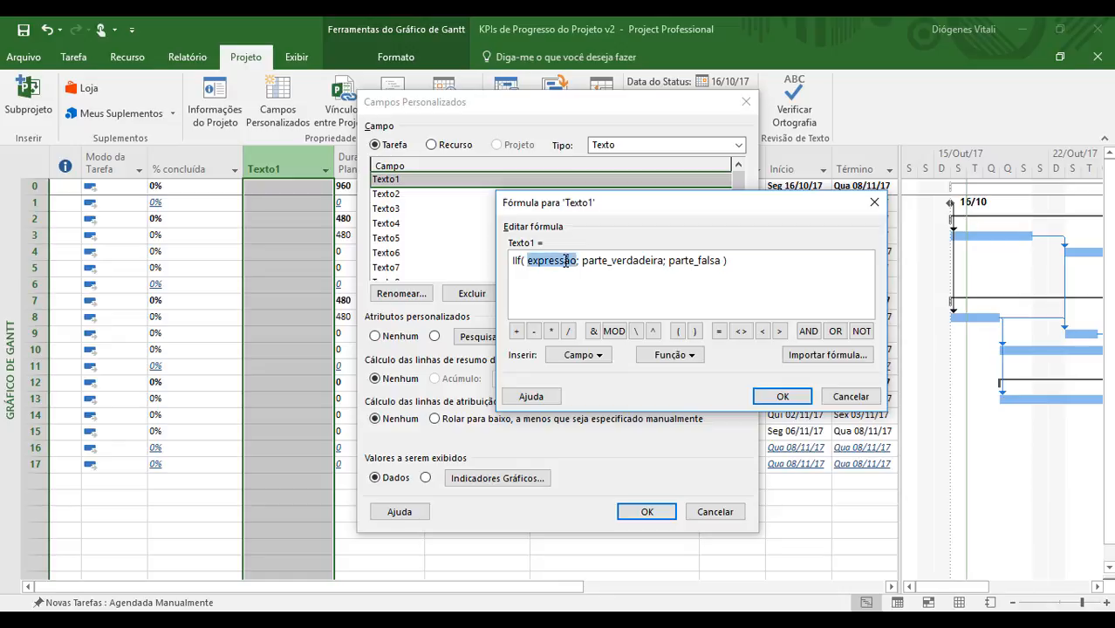
pyautogui.click(597, 358)
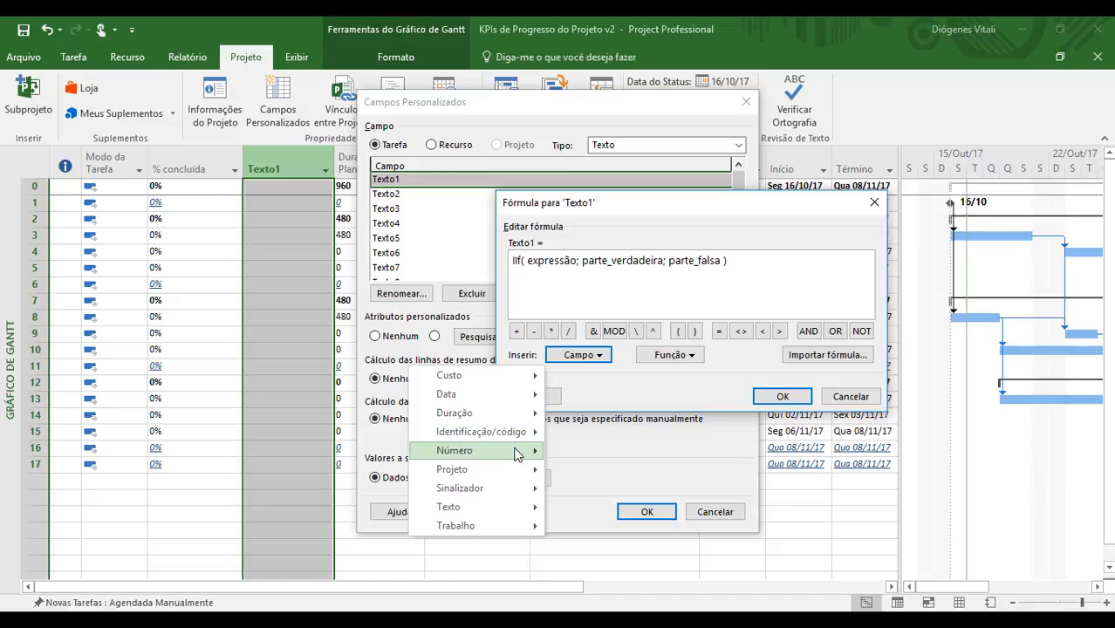
pyautogui.moveTo(514, 449)
pyautogui.moveTo(323, 440)
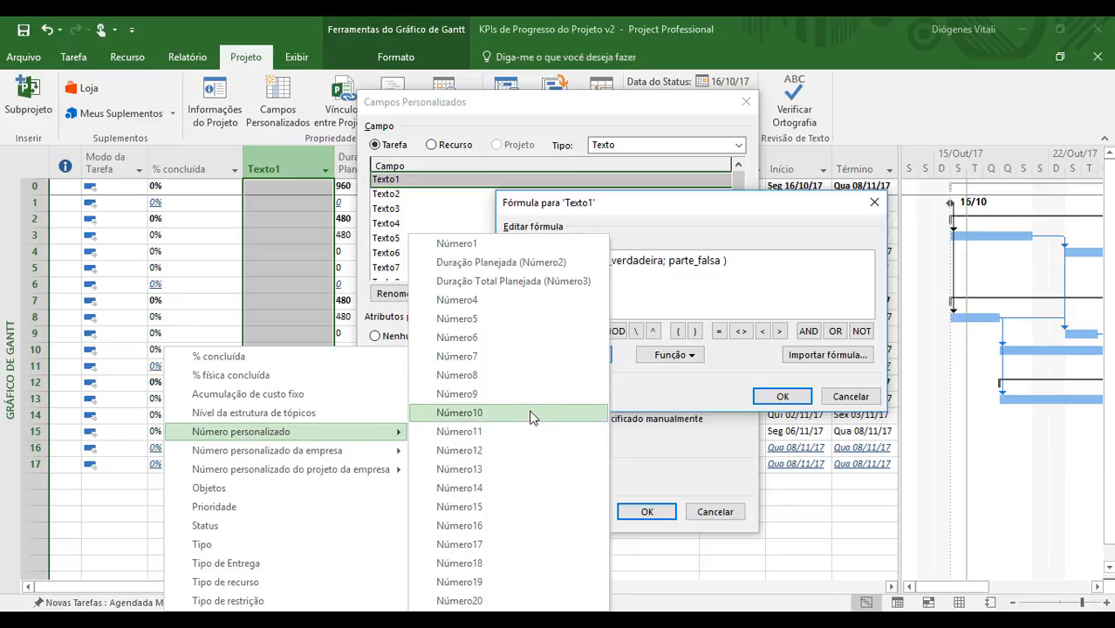
pyautogui.click(546, 287)
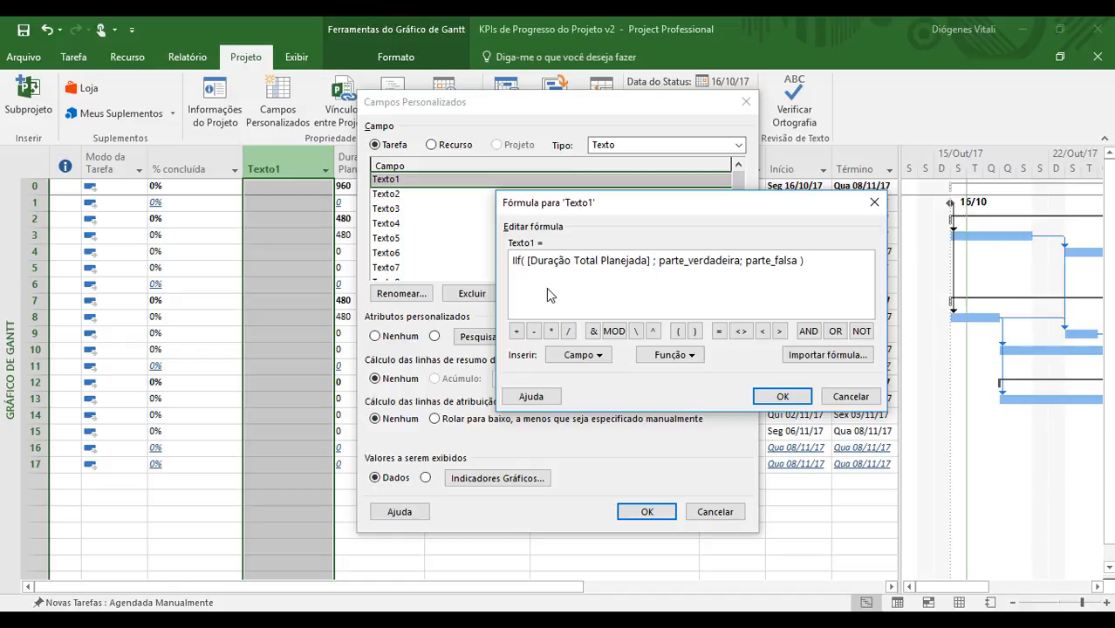
pyautogui.write('= 0 ;')
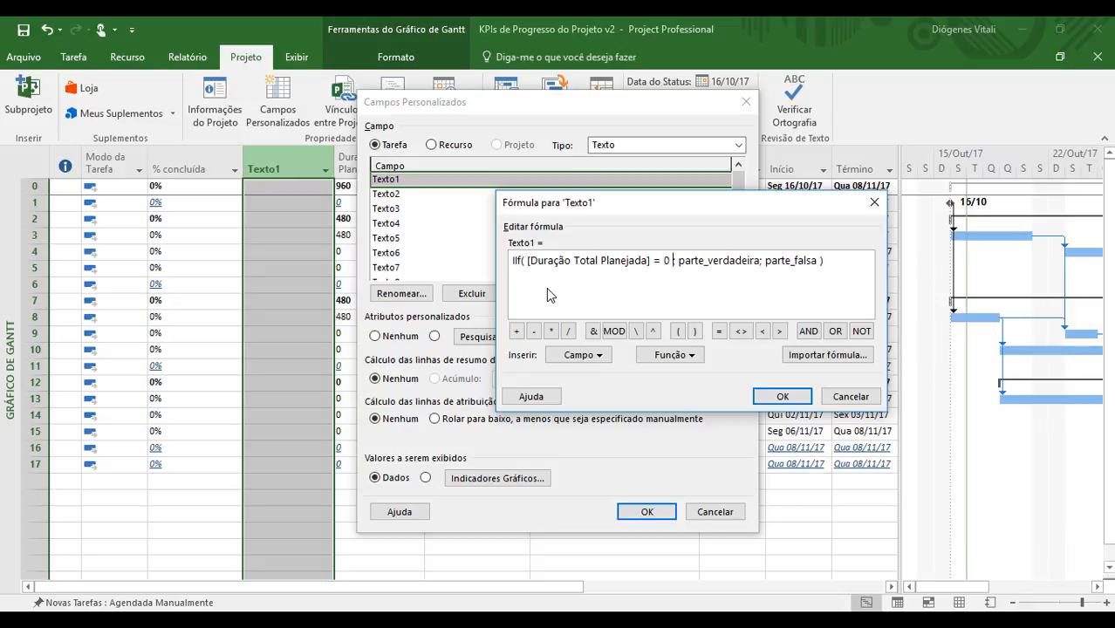
pyautogui.press('BackSpace')
pyautogui.press('BackSpace')
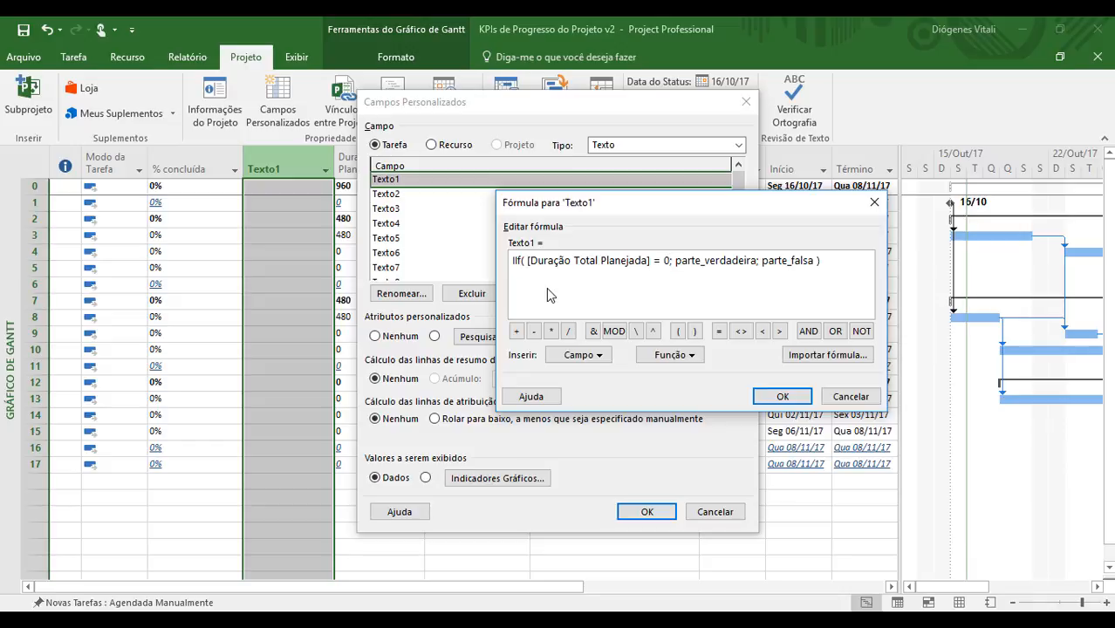
# Replace the parte_verdadeira placeholder, keeping its following semicolon, with a nested IIf function
pyautogui.press('Right')
pyautogui.press('Right')
pyautogui.press('Left')
pyautogui.press('Left')
pyautogui.press('Right')
pyautogui.press('Right')
pyautogui.hotkey('shift', 'Right')
pyautogui.hotkey('shift', 'Right')
pyautogui.hotkey('shift', 'Right')
pyautogui.hotkey('shift', 'Right')
pyautogui.hotkey('shift', 'Right')
pyautogui.hotkey('shift', 'Right')
pyautogui.hotkey('shift', 'Right')
pyautogui.hotkey('shift', 'Right')
pyautogui.hotkey('shift', 'Right')
pyautogui.hotkey('shift', 'Right')
pyautogui.hotkey('shift', 'Right')
pyautogui.hotkey('shift', 'Right')
pyautogui.hotkey('shift', 'Right')
pyautogui.hotkey('shift', 'Right')
pyautogui.hotkey('shift', 'Right')
pyautogui.hotkey('shift', 'Right')
pyautogui.hotkey('shift', 'Right')
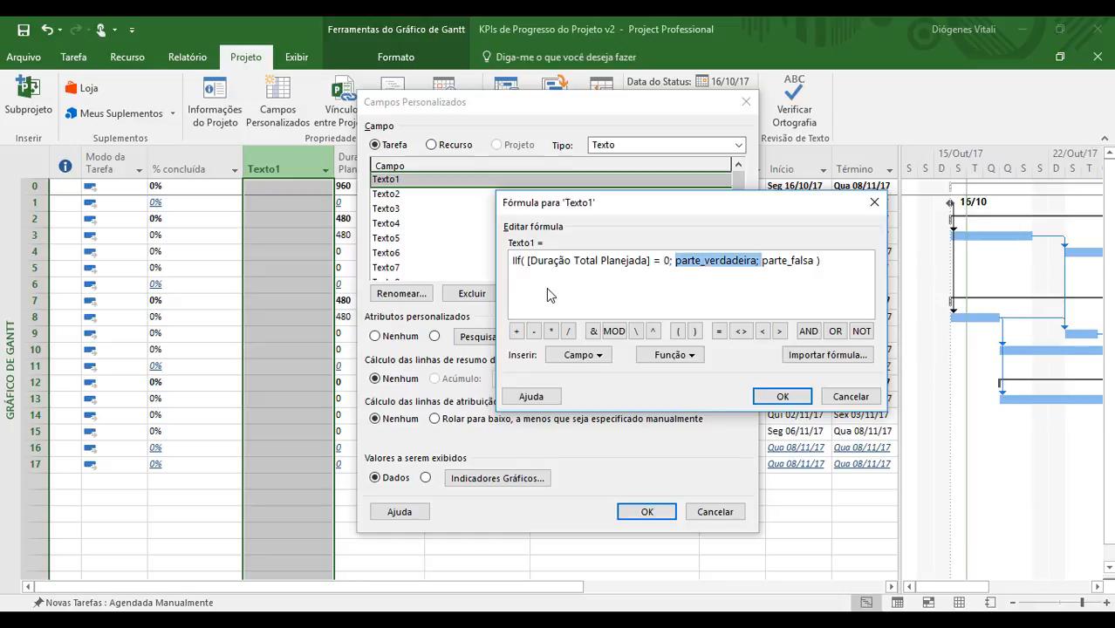
pyautogui.hotkey('shift', 'Left')
pyautogui.press('Delete')
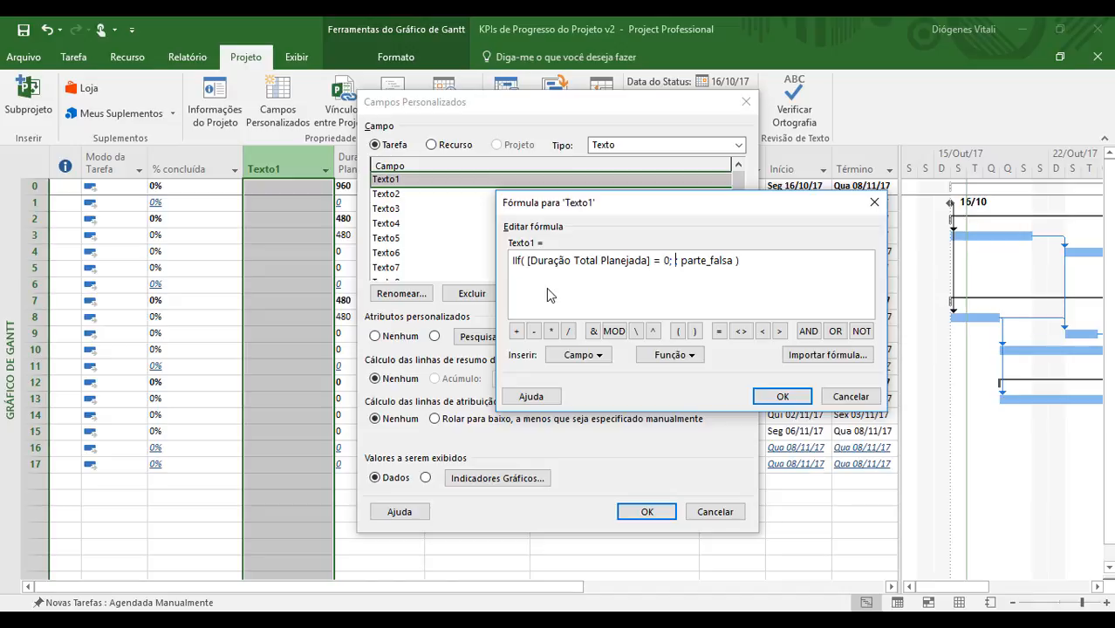
pyautogui.click(669, 354)
pyautogui.moveTo(608, 421)
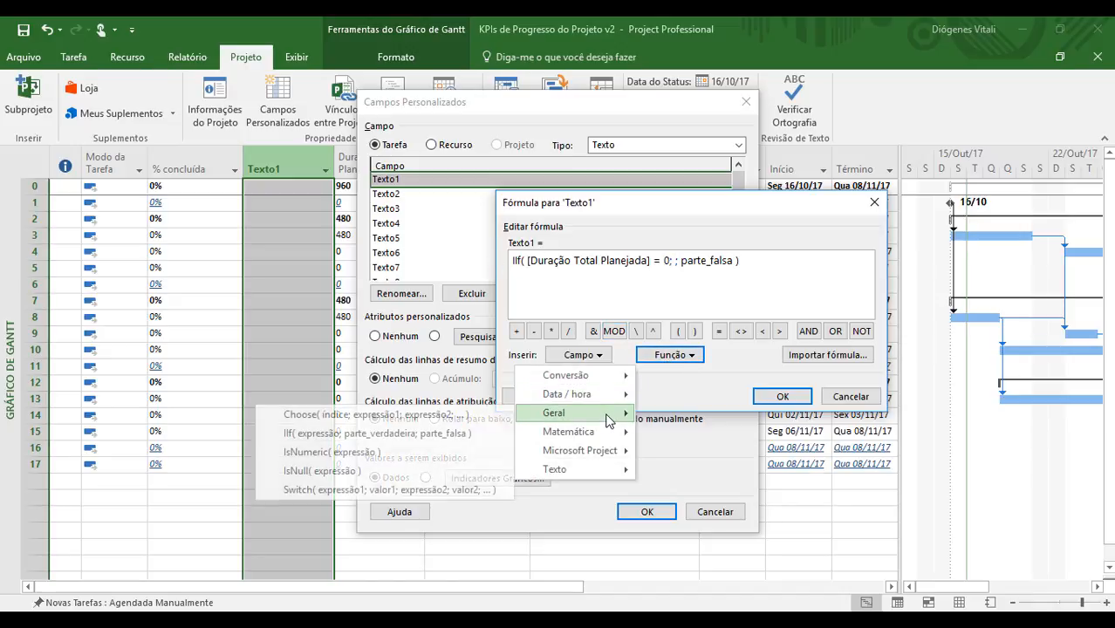
pyautogui.click(373, 434)
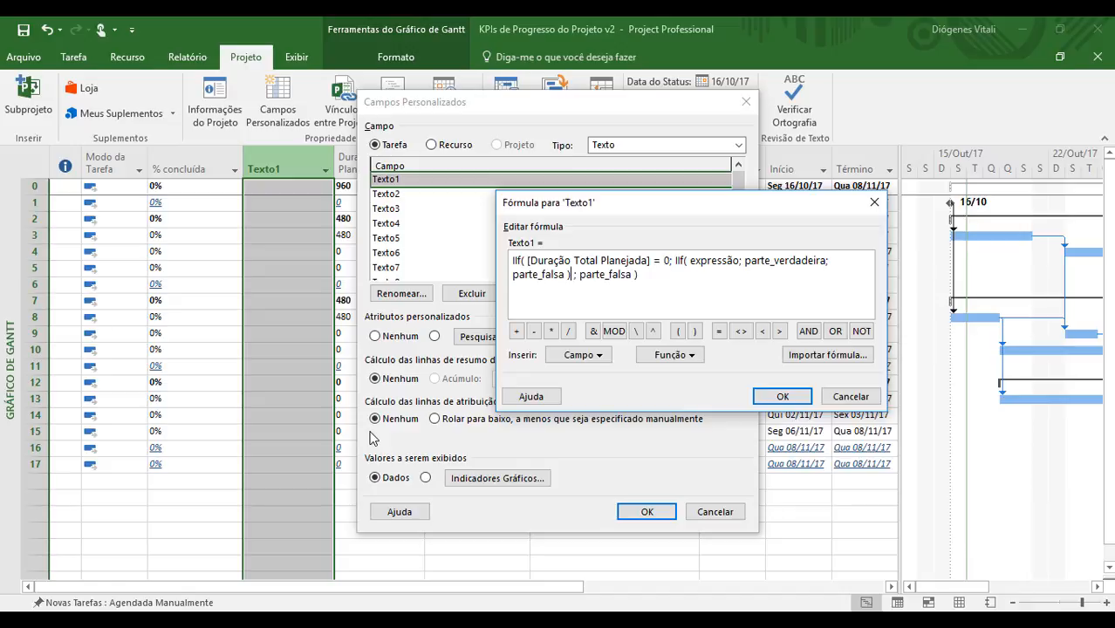
# Replace the nested IIf's expressão placeholder with [Término da linha de base] <= [Data de status], with no space before the semicolon
pyautogui.press('Left')
pyautogui.press('Left')
pyautogui.press('Left')
pyautogui.press('Left')
pyautogui.press('Left')
pyautogui.press('Left')
pyautogui.hotkey('ctrl', 'shift', 'Left')
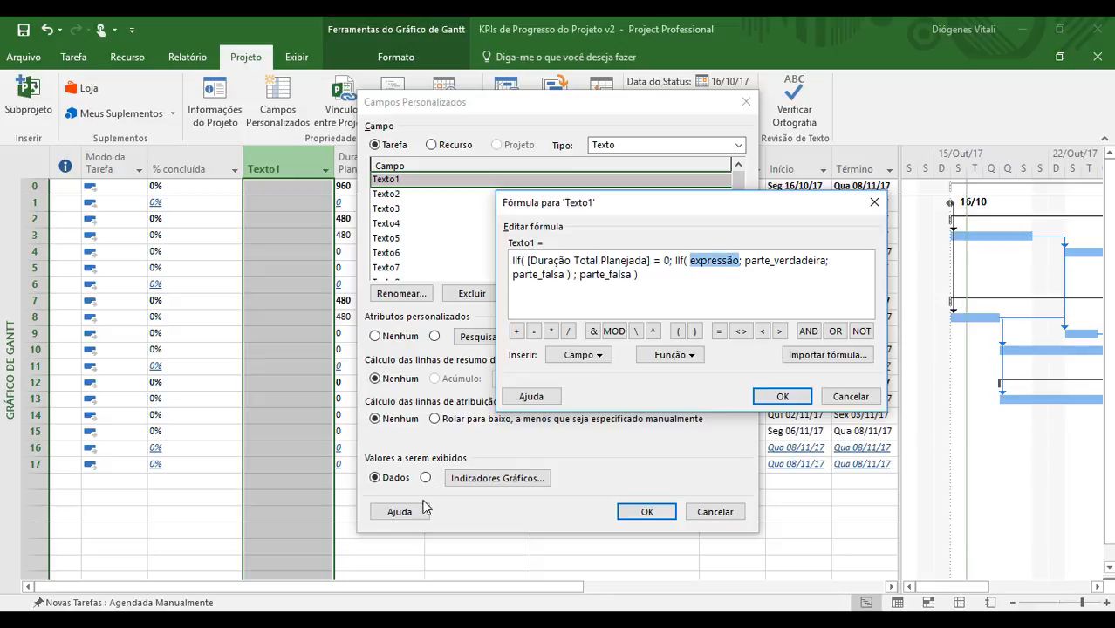
pyautogui.click(585, 357)
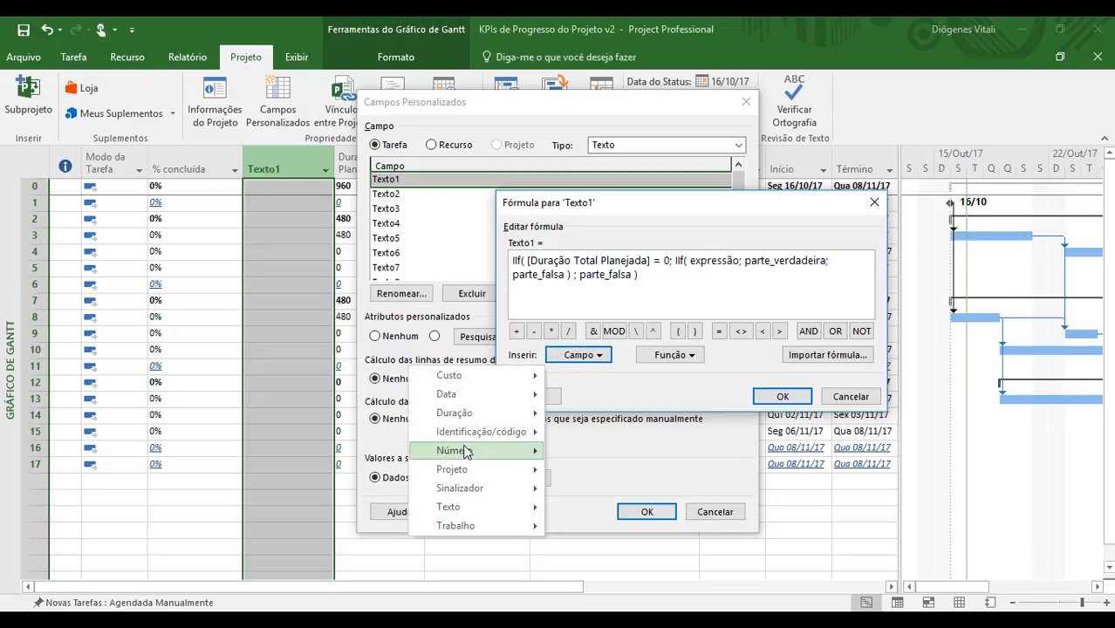
pyautogui.moveTo(484, 394)
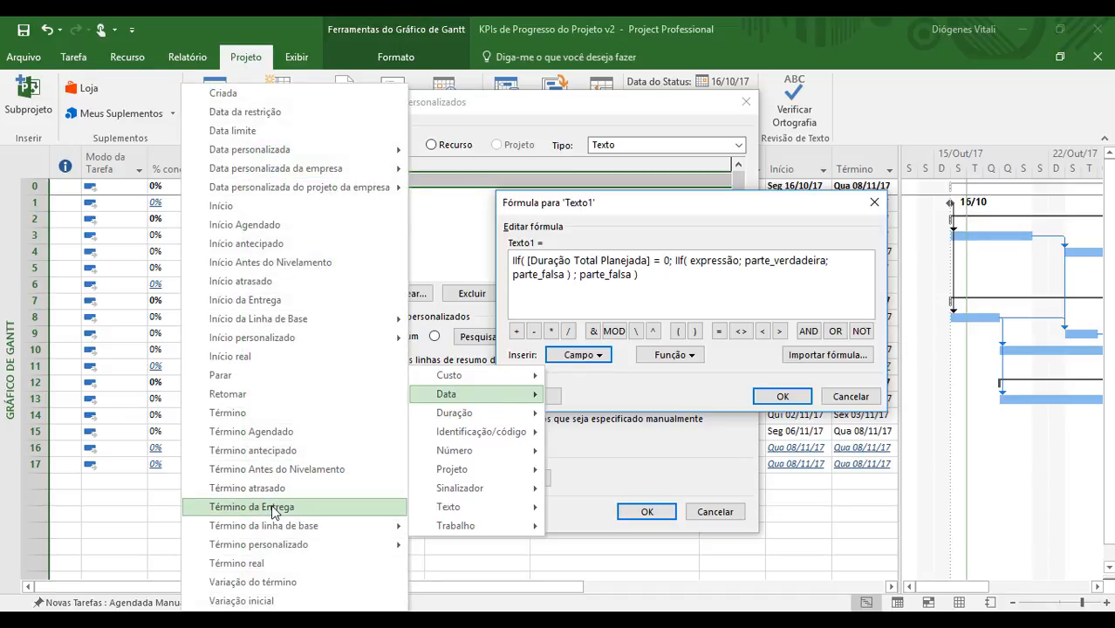
pyautogui.moveTo(331, 526)
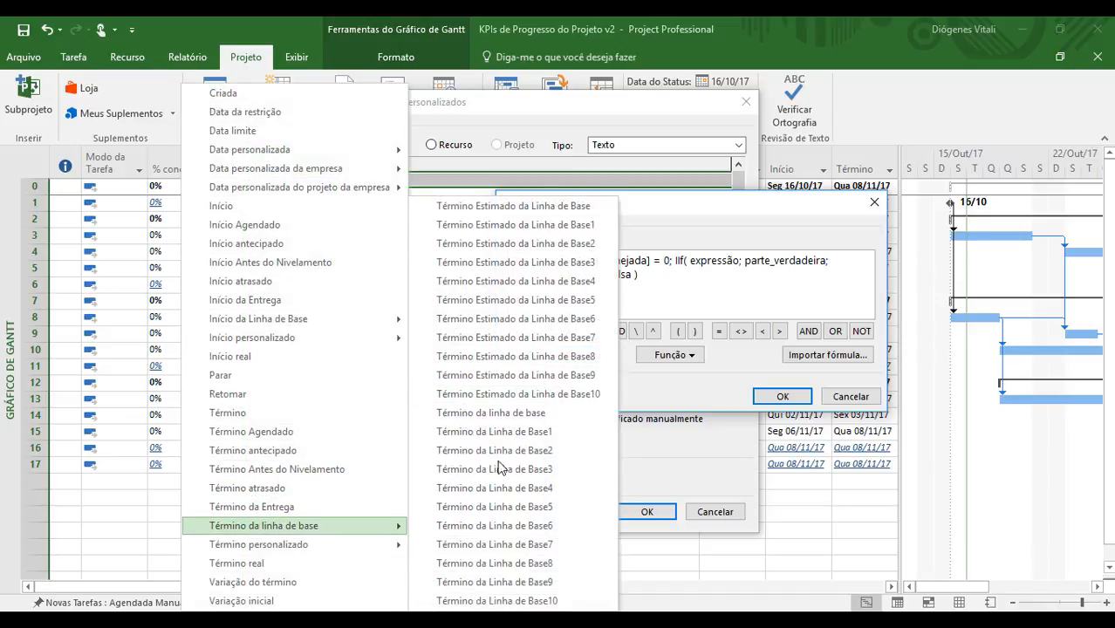
pyautogui.click(559, 410)
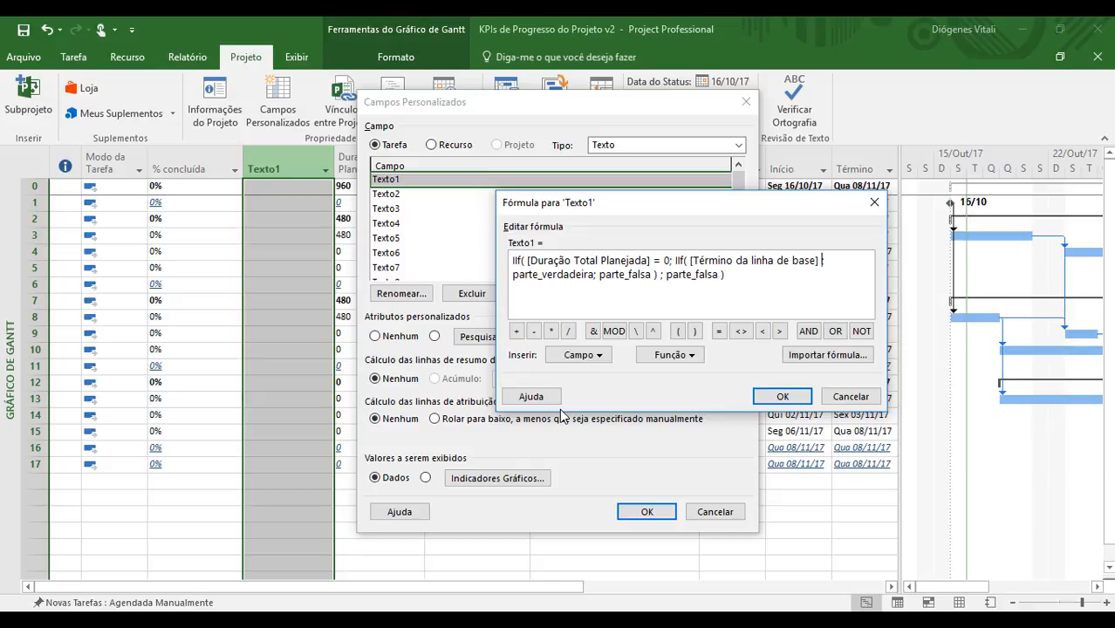
pyautogui.write('<=')
pyautogui.click(579, 355)
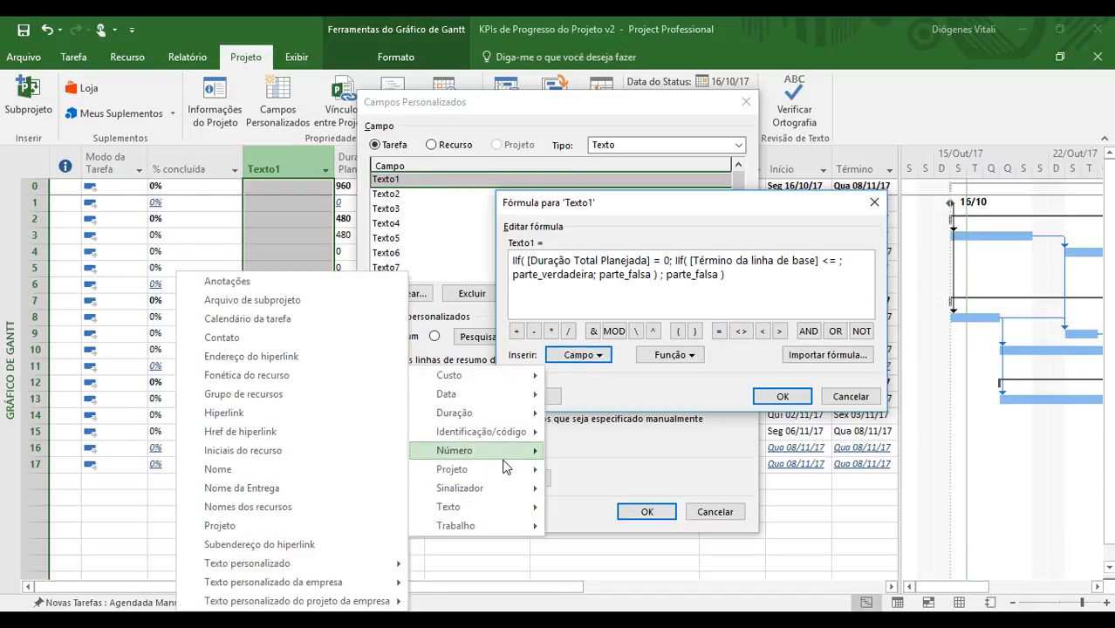
pyautogui.moveTo(441, 476)
pyautogui.moveTo(365, 471)
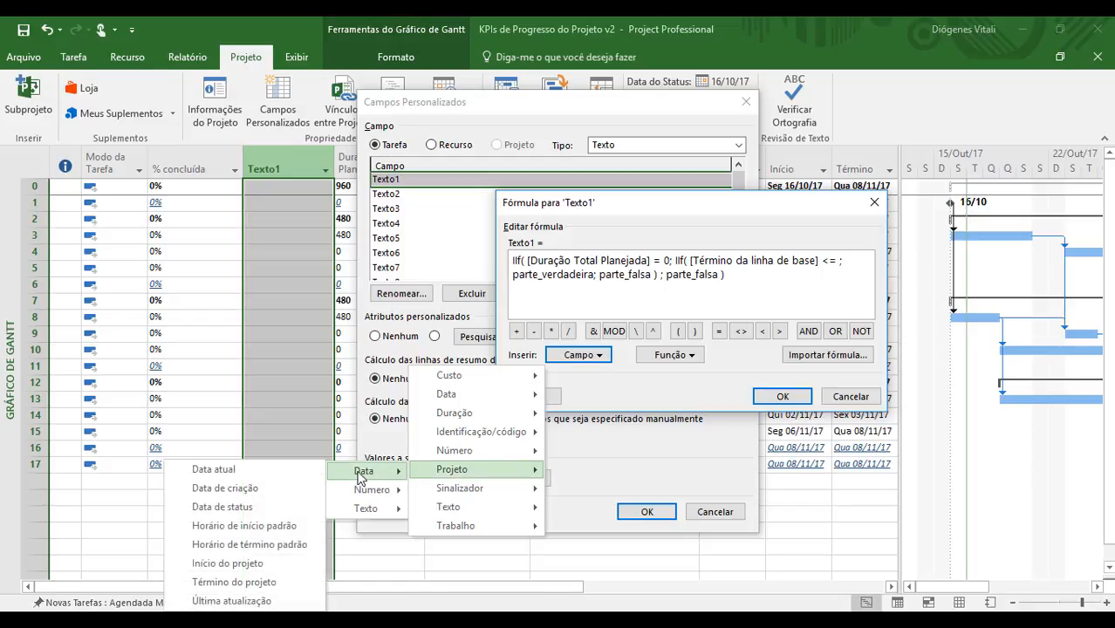
pyautogui.click(289, 506)
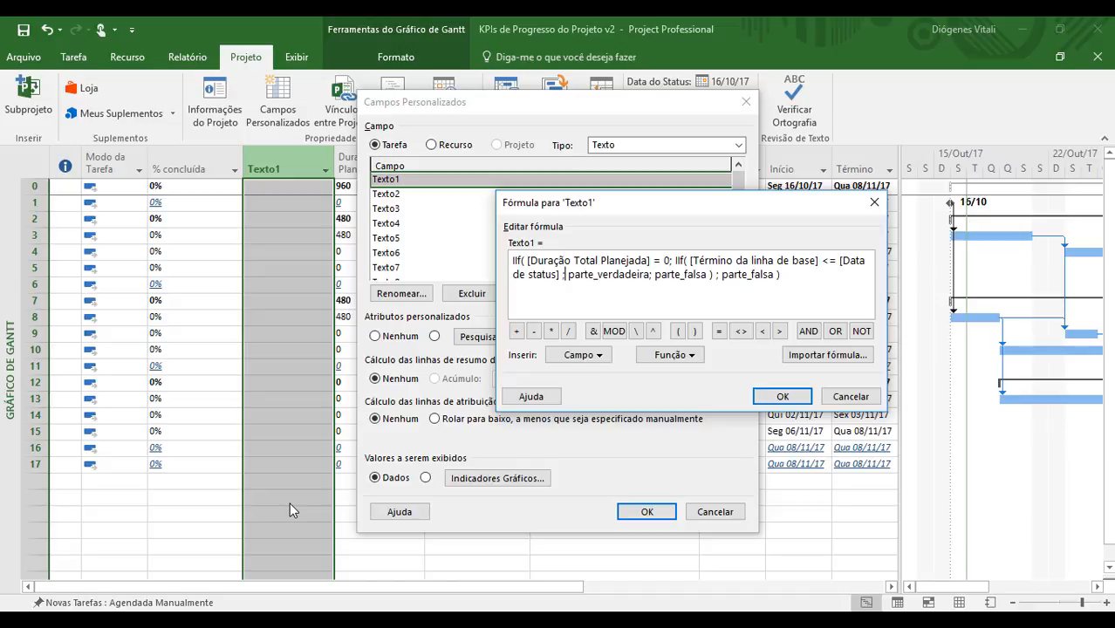
pyautogui.press('Left')
pyautogui.press('BackSpace')
# Replace the nested IIf's parte_verdadeira placeholder with 100, followed by a semicolon
pyautogui.press('Right')
pyautogui.press('Right')
pyautogui.hotkey('shift', 'Right')
pyautogui.hotkey('shift', 'Right')
pyautogui.hotkey('shift', 'Right')
pyautogui.hotkey('shift', 'Right')
pyautogui.hotkey('shift', 'Right')
pyautogui.hotkey('shift', 'Right')
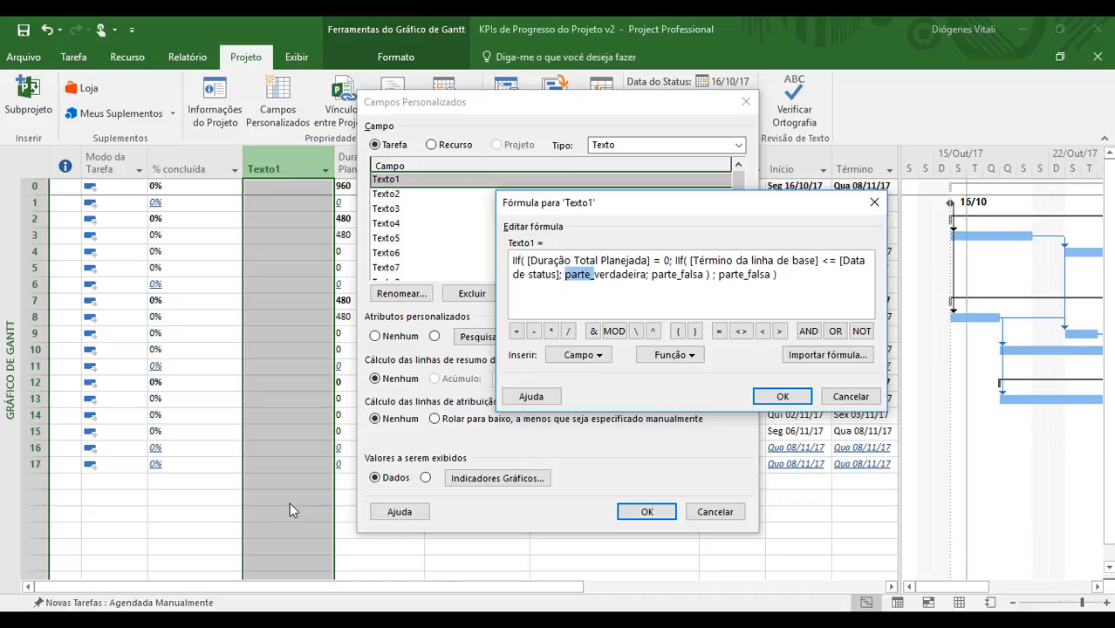
pyautogui.hotkey('shift', 'Right')
pyautogui.hotkey('shift', 'Right')
pyautogui.hotkey('shift', 'Right')
pyautogui.hotkey('shift', 'Right')
pyautogui.hotkey('shift', 'Right')
pyautogui.hotkey('shift', 'Right')
pyautogui.hotkey('shift', 'Right')
pyautogui.hotkey('shift', 'Right')
pyautogui.hotkey('shift', 'Right')
pyautogui.hotkey('shift', 'Right')
pyautogui.hotkey('shift', 'Right')
pyautogui.press('BackSpace')
pyautogui.write('100')
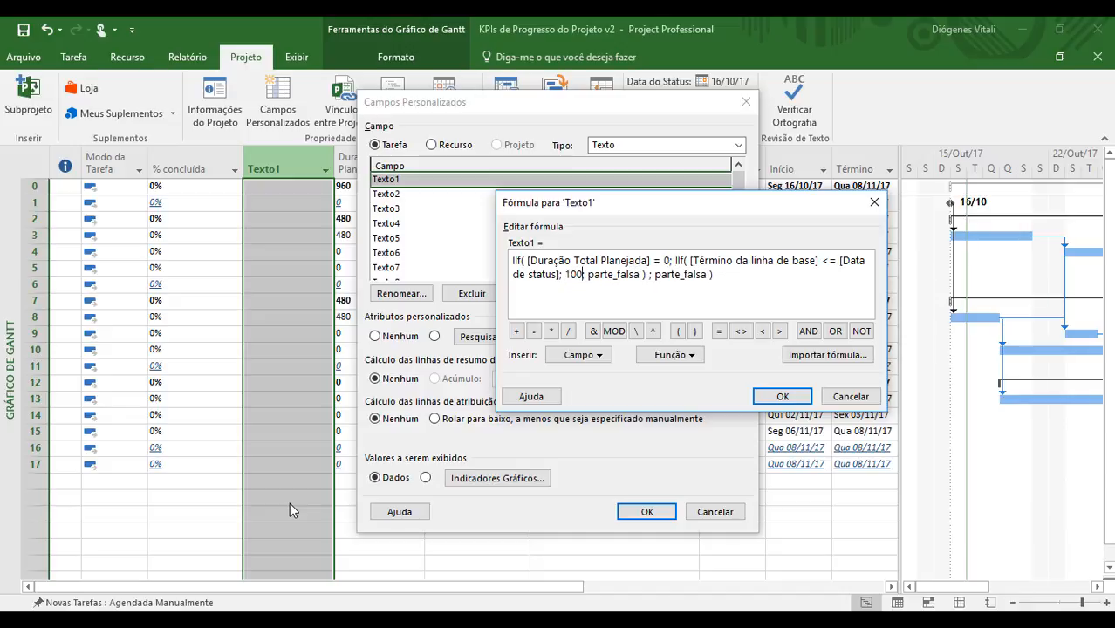
pyautogui.write(';')
# Replace the nested IIf's parte_falsa placeholder with 0
pyautogui.hotkey('shift', 'Right')
pyautogui.hotkey('shift', 'Right')
pyautogui.hotkey('shift', 'Right')
pyautogui.hotkey('shift', 'Right')
pyautogui.hotkey('shift', 'Right')
pyautogui.hotkey('shift', 'Right')
pyautogui.hotkey('shift', 'Right')
pyautogui.hotkey('shift', 'Right')
pyautogui.hotkey('shift', 'Right')
pyautogui.hotkey('shift', 'Right')
pyautogui.hotkey('shift', 'Right')
pyautogui.hotkey('shift', 'Right')
pyautogui.write('0')
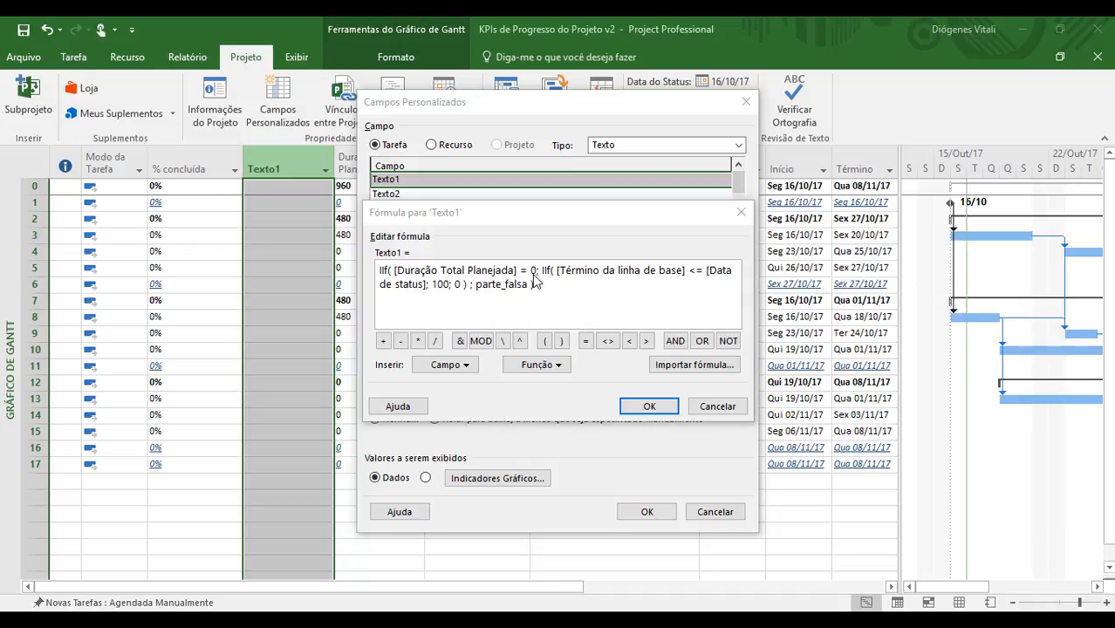
# Replace the outer IIf's parte_falsa placeholder with a format function containing an empty inner pair of parentheses
pyautogui.click(490, 286)
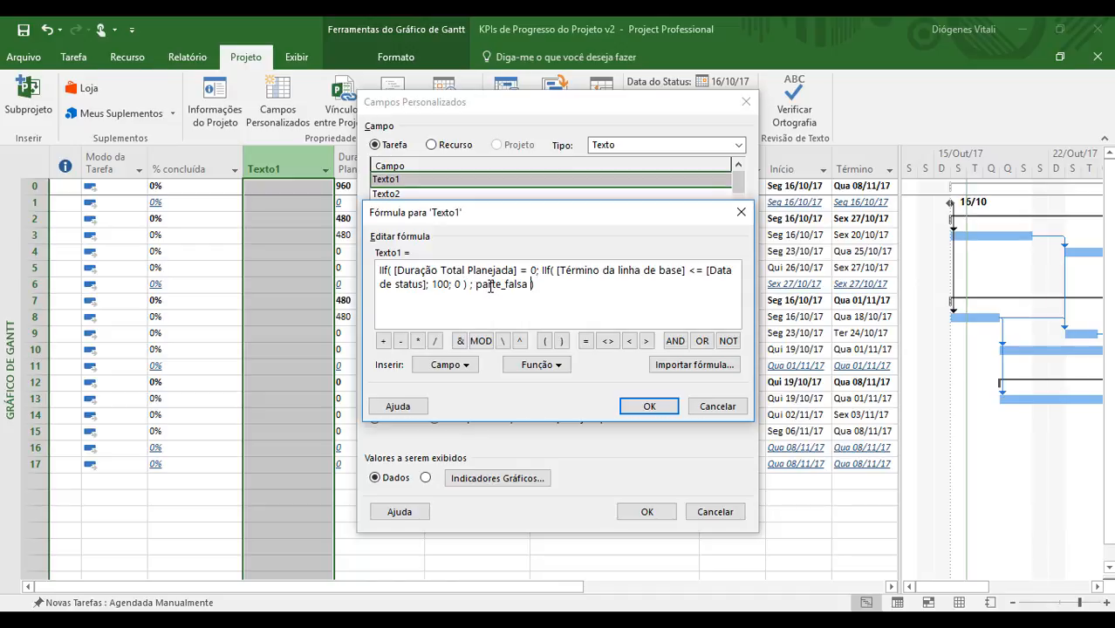
pyautogui.hotkey('ctrl', 'Left')
pyautogui.hotkey('ctrl', 'Left')
pyautogui.hotkey('ctrl', 'shift', 'Right')
pyautogui.hotkey('ctrl', 'shift', 'Right')
pyautogui.hotkey('shift', 'Left')
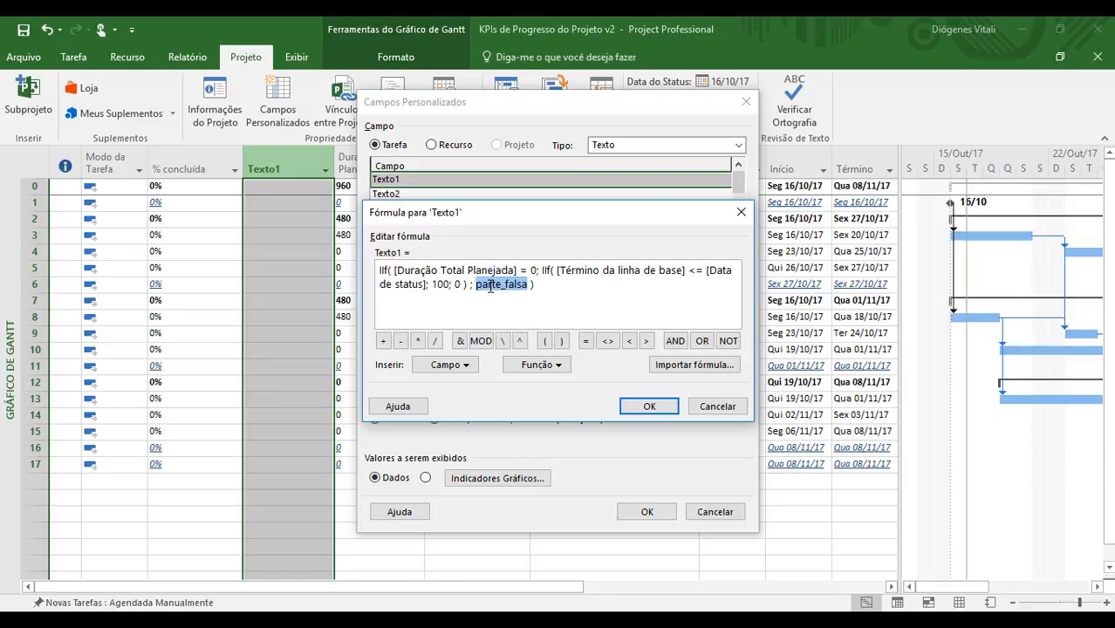
pyautogui.write('form')
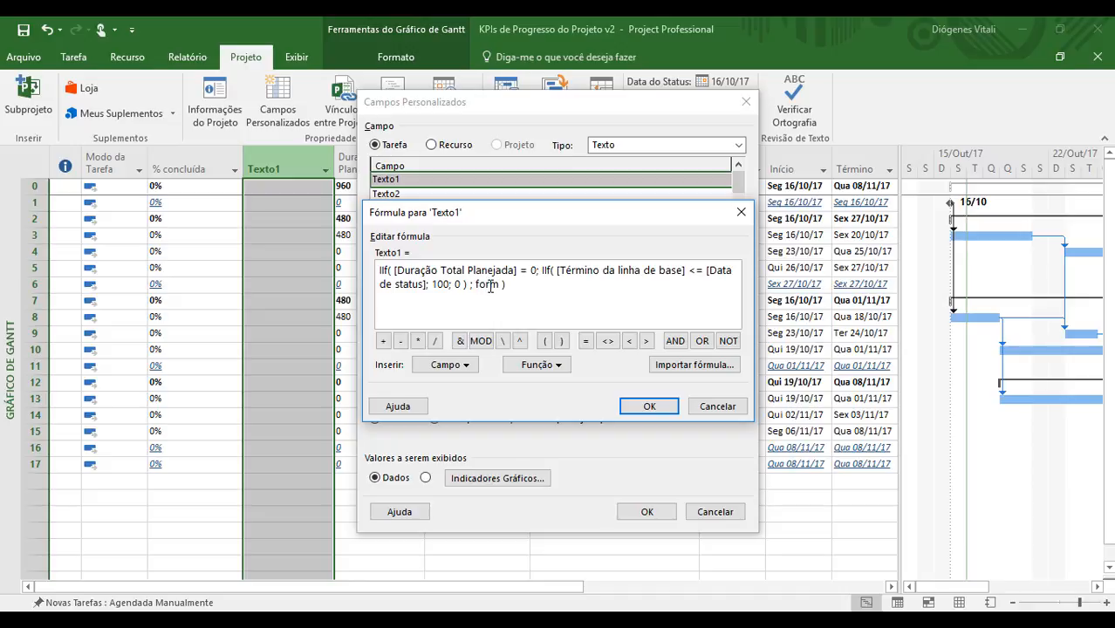
pyautogui.write('at(')
pyautogui.write('()')
pyautogui.press('Left')
# Insert the custom number field [Duração Planejada] inside the format function's inner parentheses
pyautogui.click(465, 367)
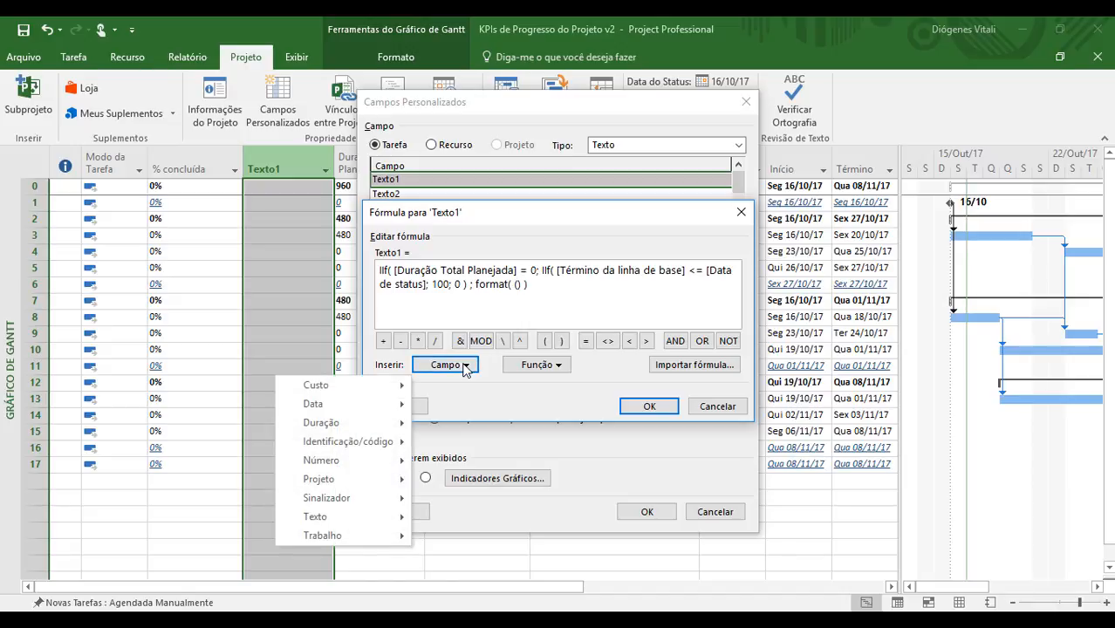
pyautogui.moveTo(381, 428)
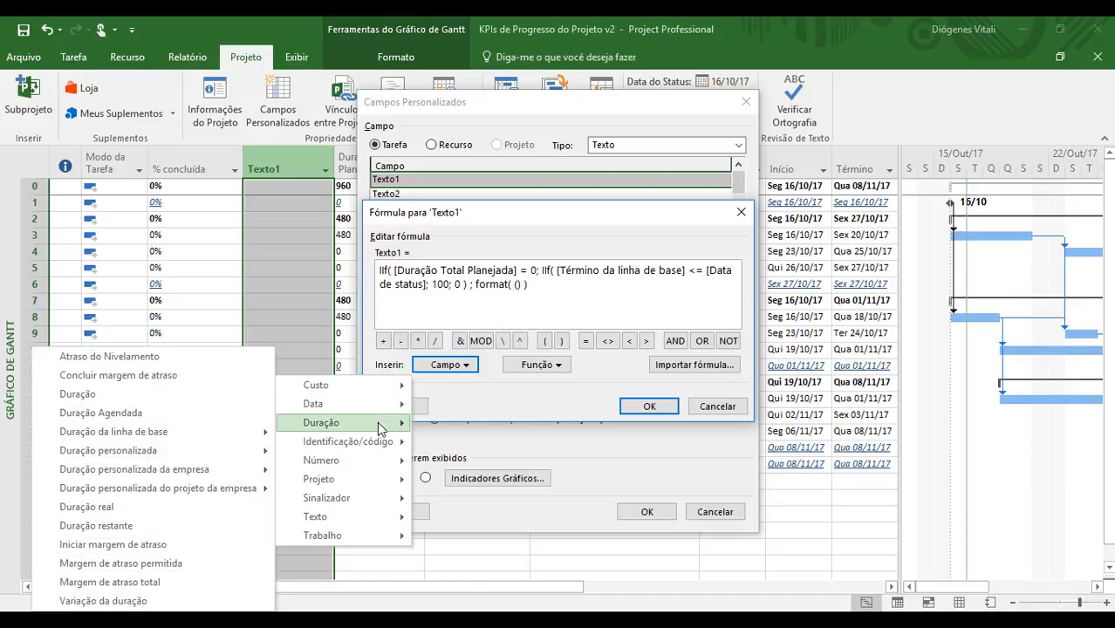
pyautogui.moveTo(375, 462)
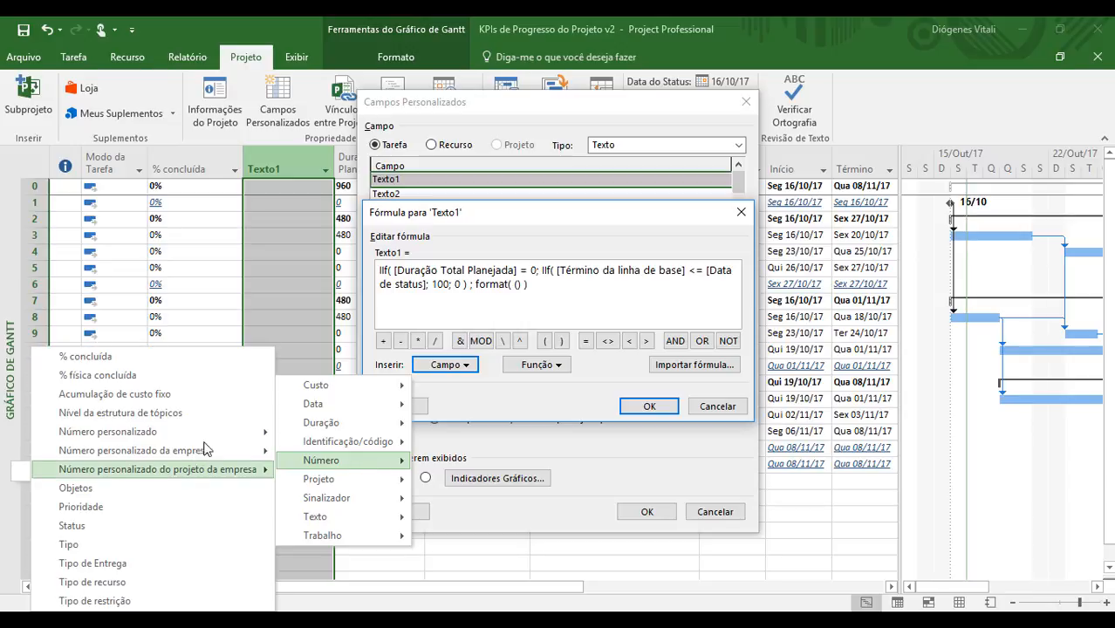
pyautogui.moveTo(209, 443)
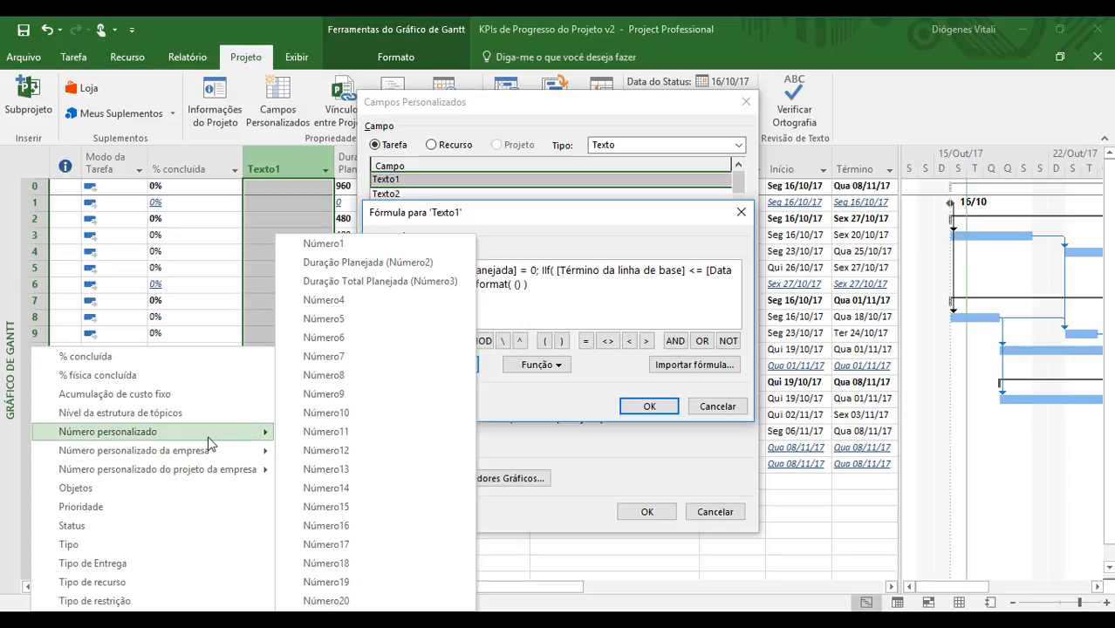
pyautogui.click(440, 262)
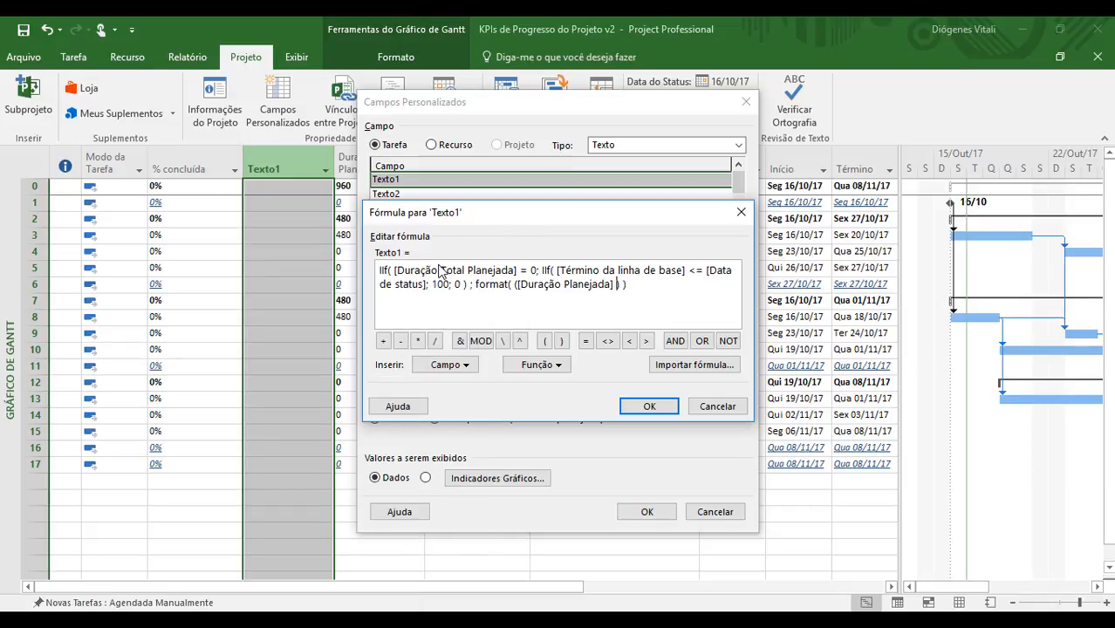
# Divide [Duração Planejada] by the custom number field [Duração Total Planejada] inside the inner parentheses
pyautogui.write('/')
pyautogui.click(447, 365)
pyautogui.moveTo(325, 460)
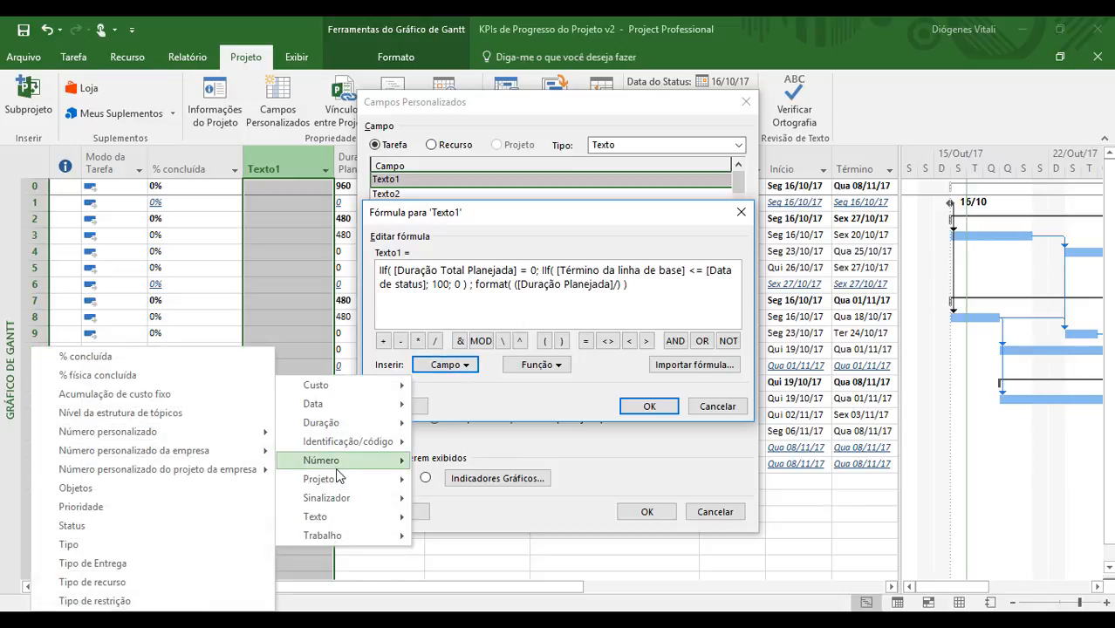
pyautogui.moveTo(234, 442)
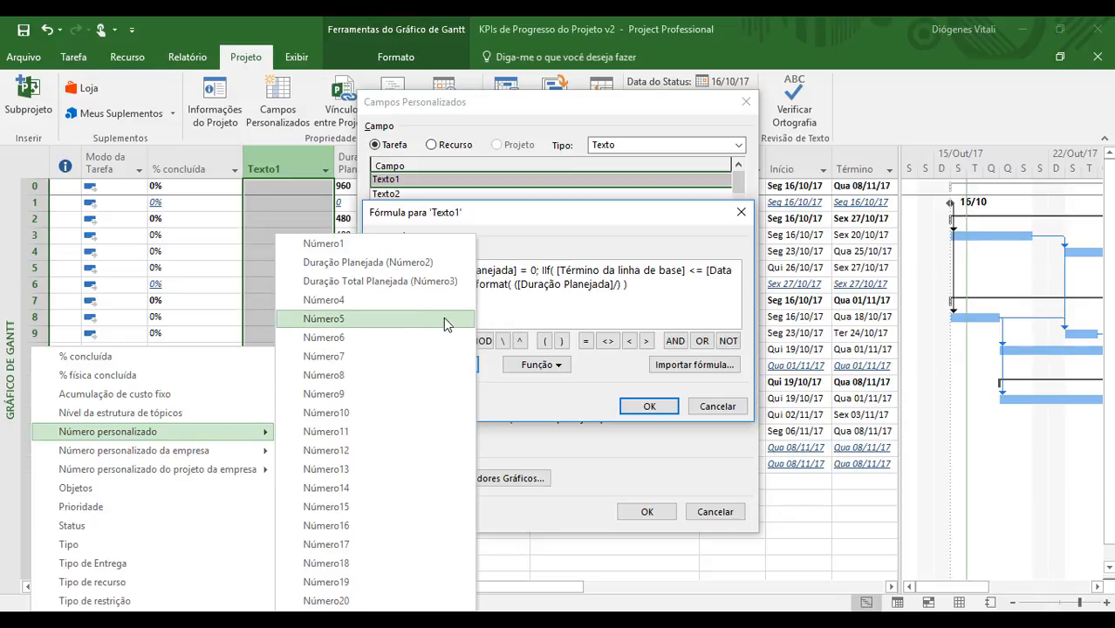
pyautogui.click(439, 281)
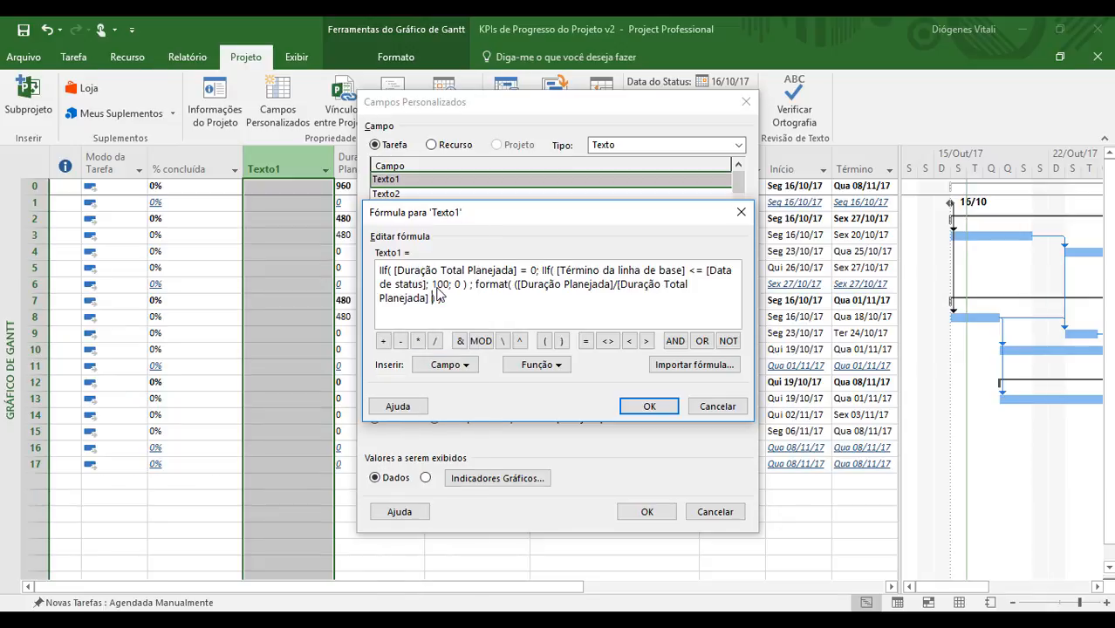
# Close the ratio's parentheses, multiply it by 100, and complete the format function with the format string "0"
pyautogui.write('=')
pyautogui.press('BackSpace')
pyautogui.press('BackSpace')
pyautogui.press('BackSpace')
pyautogui.write(')*100')
pyautogui.write(';')
pyautogui.press('Up')
pyautogui.press('Right')
pyautogui.write(')')
pyautogui.press('Down')
pyautogui.write('"0"')
# Review the Duração Planejada reference in the format function by highlighting it in the formula
pyautogui.press('Up')
pyautogui.press('Up')
pyautogui.press('Down')
pyautogui.press('Right')
pyautogui.hotkey('ctrl', 'Right')
pyautogui.hotkey('ctrl', 'shift', 'Right')
pyautogui.hotkey('ctrl', 'shift', 'Right')
pyautogui.hotkey('ctrl', 'shift', 'Right')
pyautogui.hotkey('ctrl', 'shift', 'Right')
pyautogui.hotkey('ctrl', 'shift', 'Left')
pyautogui.hotkey('shift', 'Left')
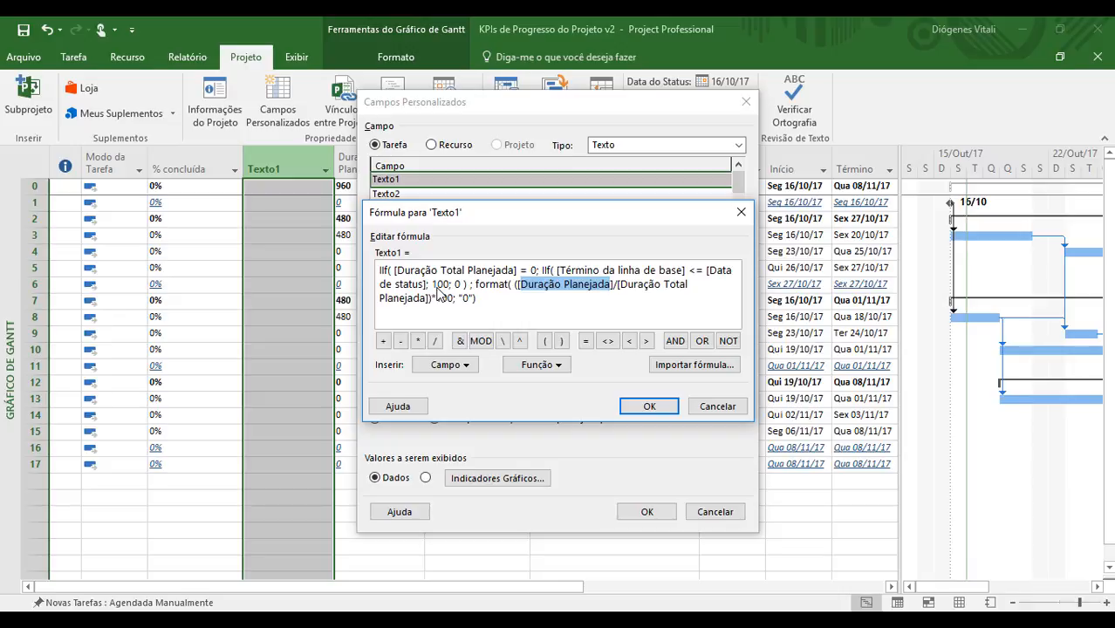
pyautogui.press('Left')
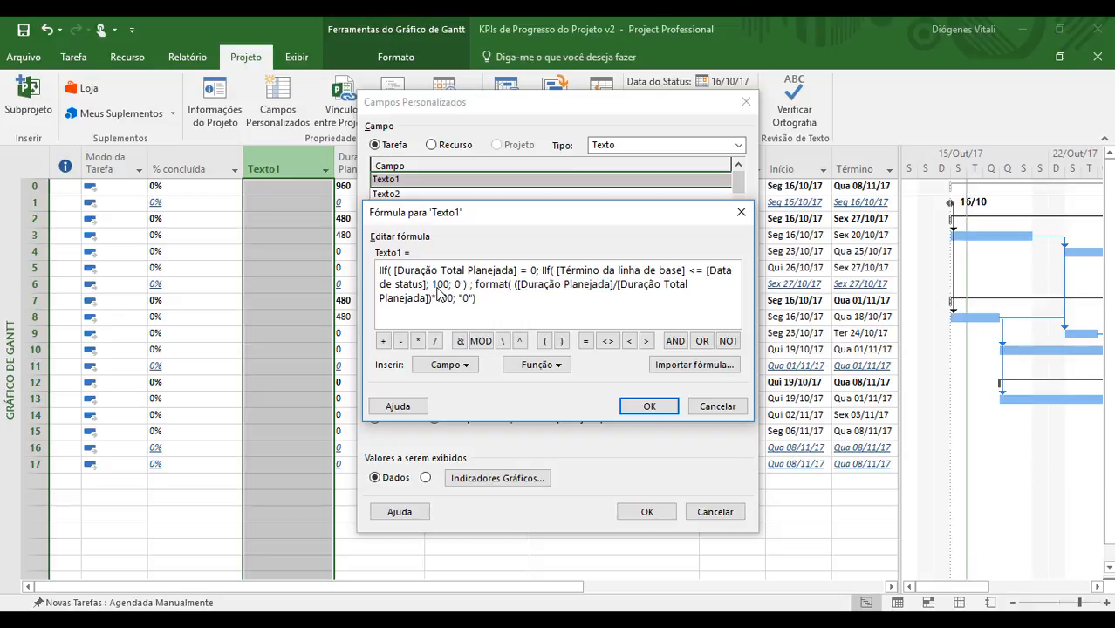
pyautogui.press('Left')
pyautogui.press('Left')
# Close the outer IIf with a parenthesis, append & "%" at the formula's end, and accept the formula for Texto1
pyautogui.press('Right')
pyautogui.press('Right')
pyautogui.write(') & "%"')
pyautogui.hotkey('ctrl', 'a')
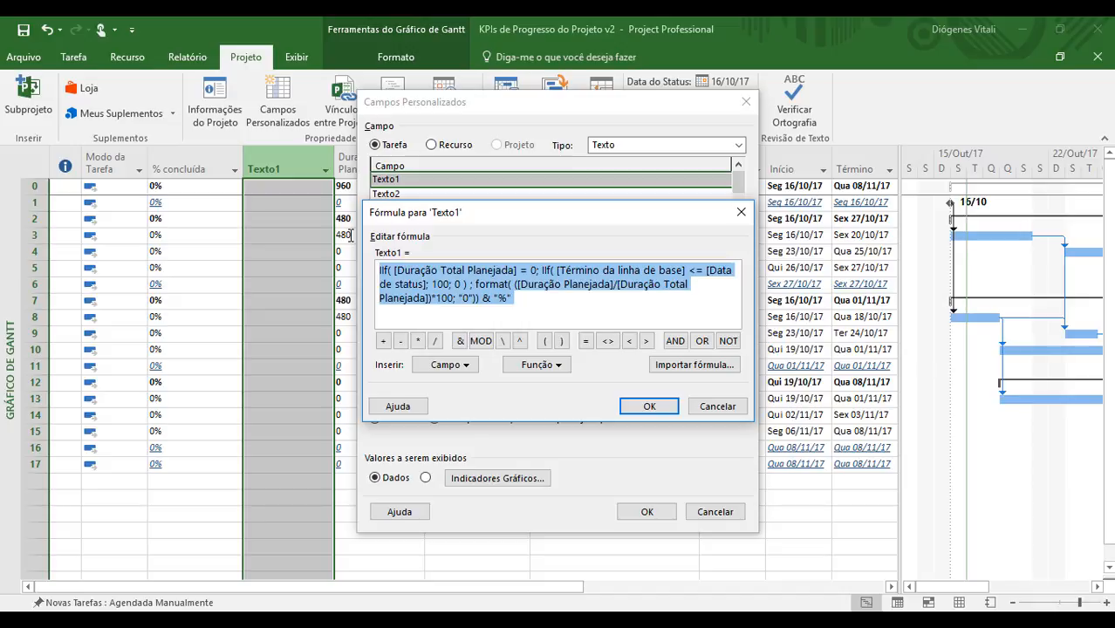
pyautogui.click(618, 318)
pyautogui.click(648, 407)
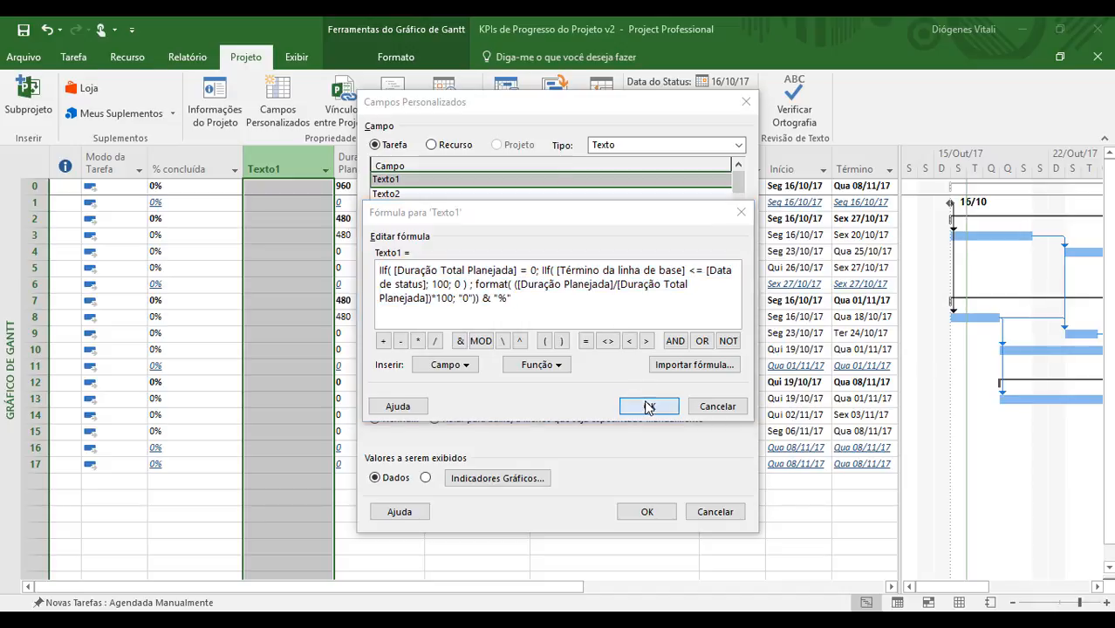
pyautogui.click(530, 383)
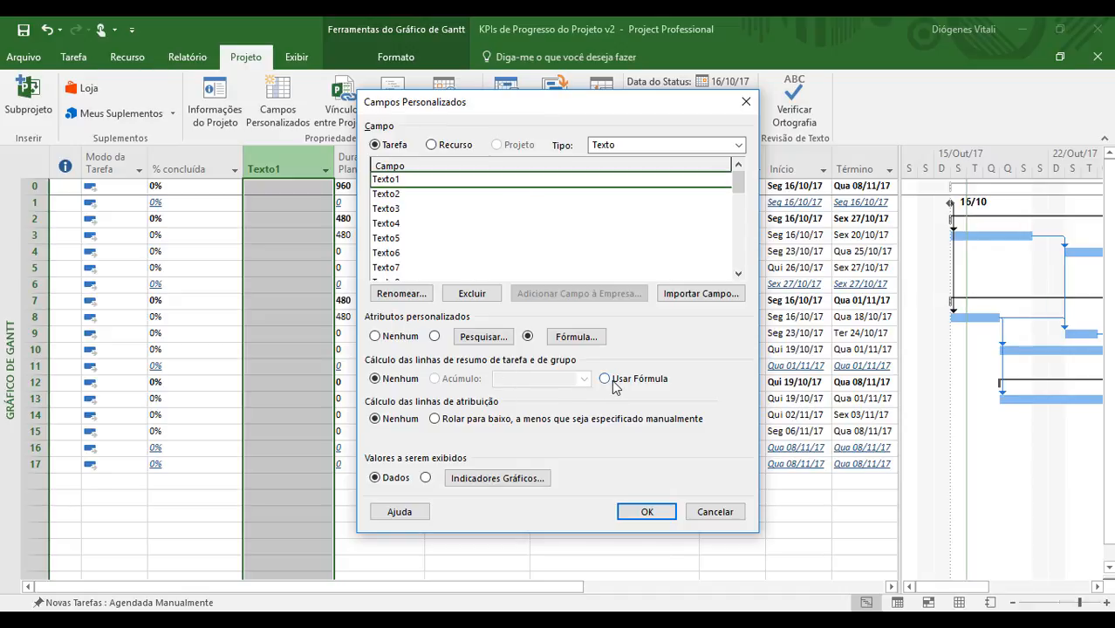
# Set Texto1's task and group summary row calculation to Usar Fórmula and apply the custom field settings
pyautogui.click(613, 382)
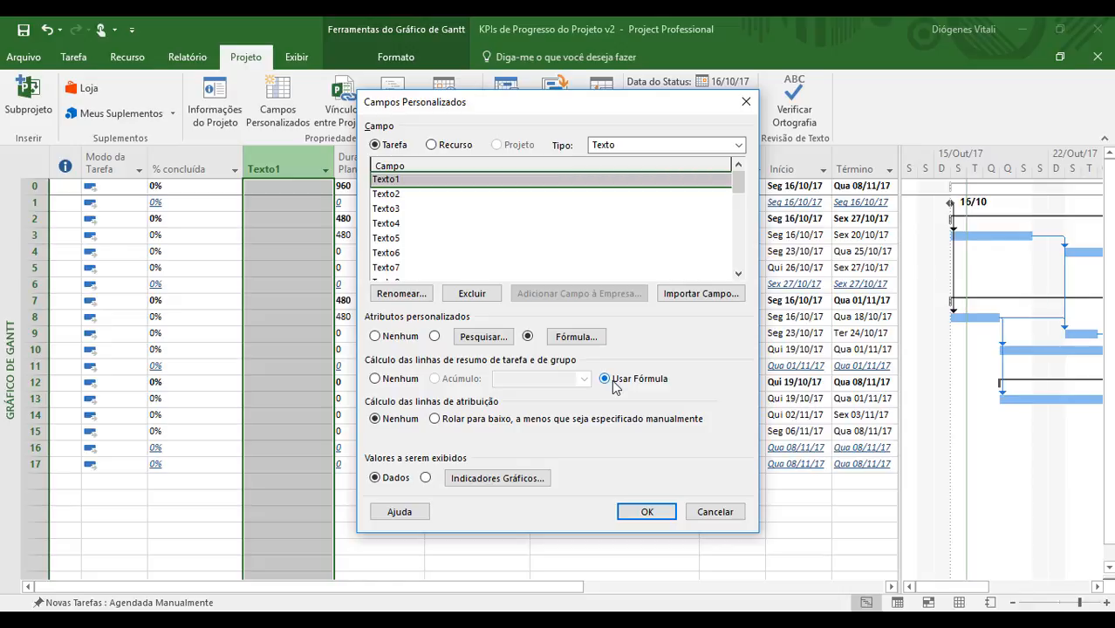
pyautogui.moveTo(572, 109); pyautogui.dragTo(720, 110)
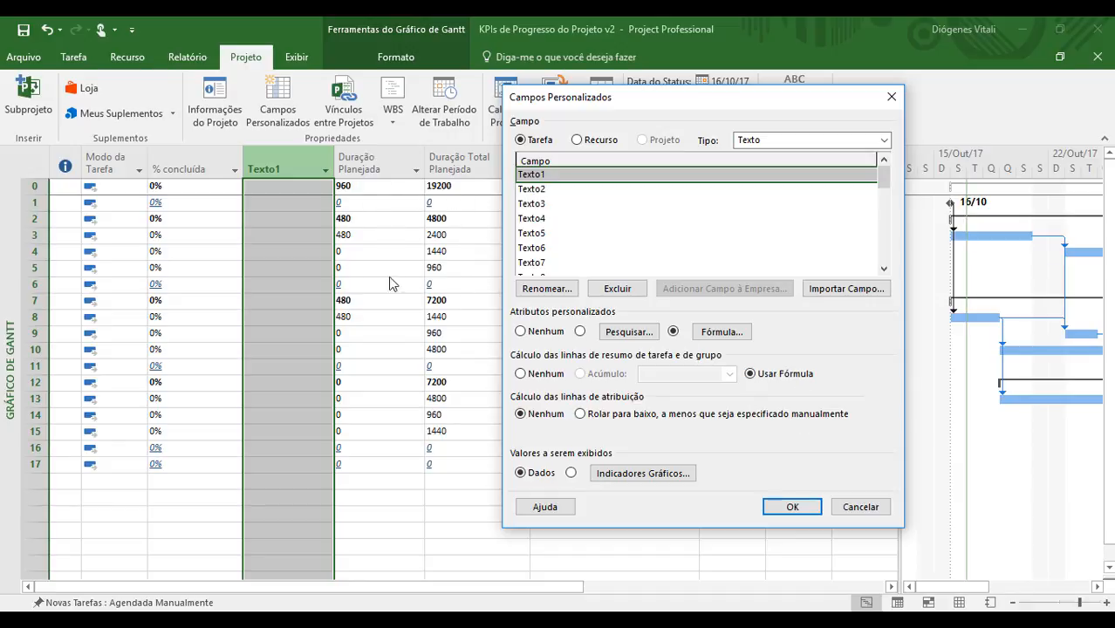
pyautogui.click(791, 507)
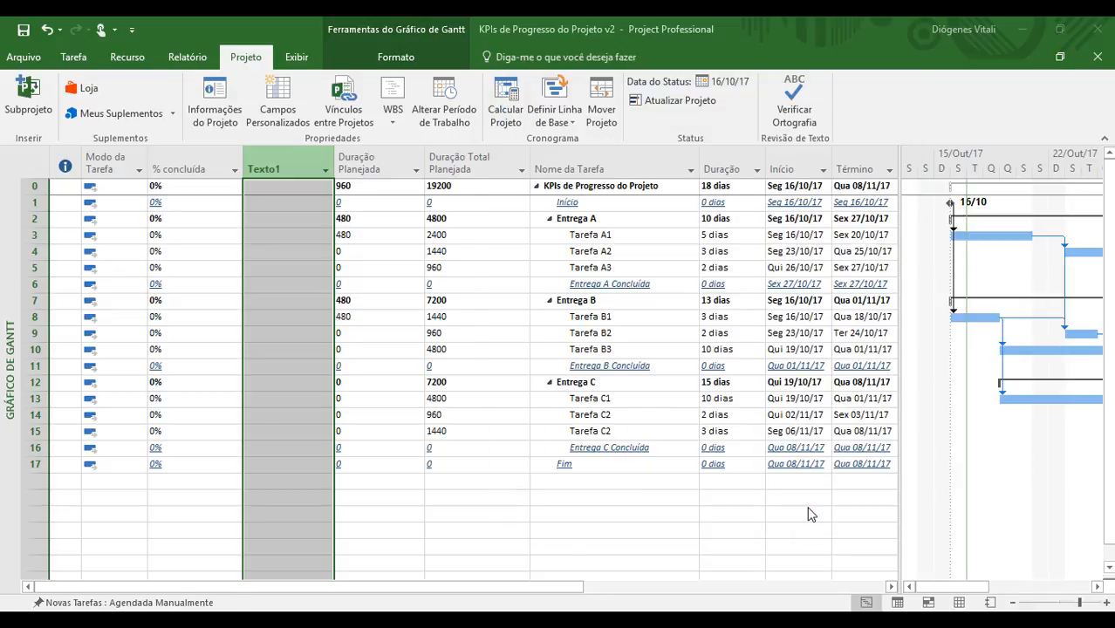
pyautogui.click(395, 262)
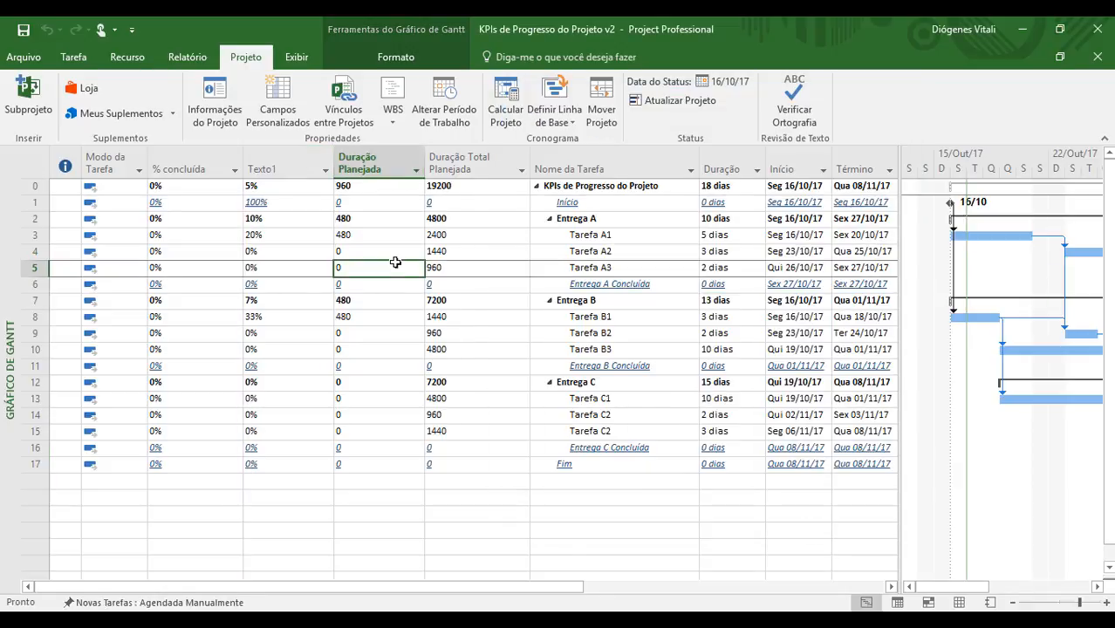
pyautogui.click(279, 235)
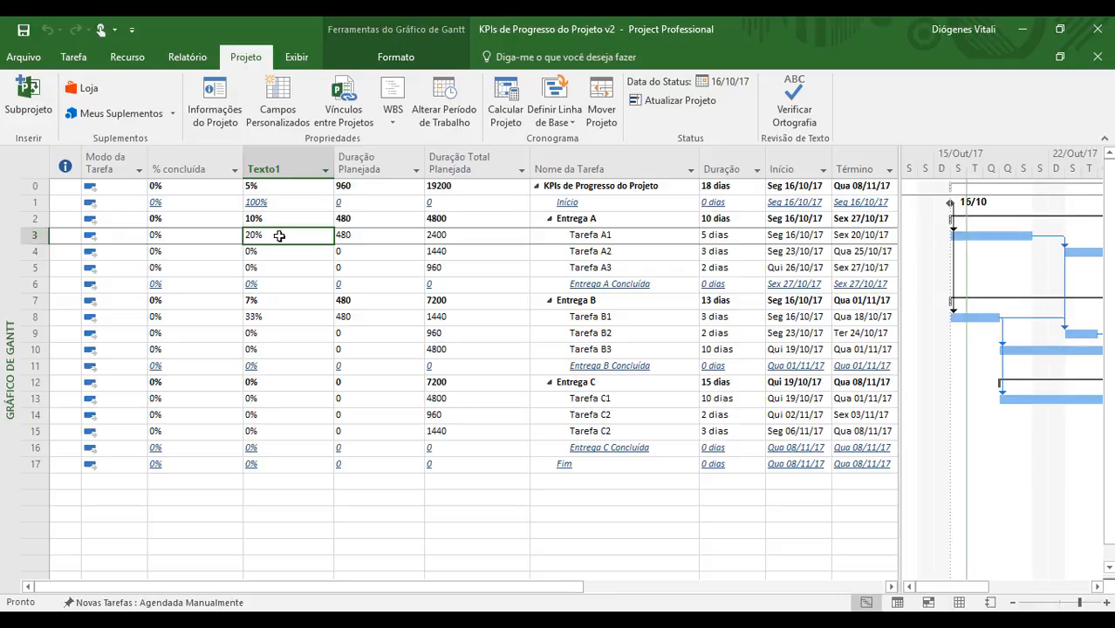
# Rename the Texto1 custom field as % Planejado and apply the change
pyautogui.click(283, 166)
pyautogui.rightClick(286, 169)
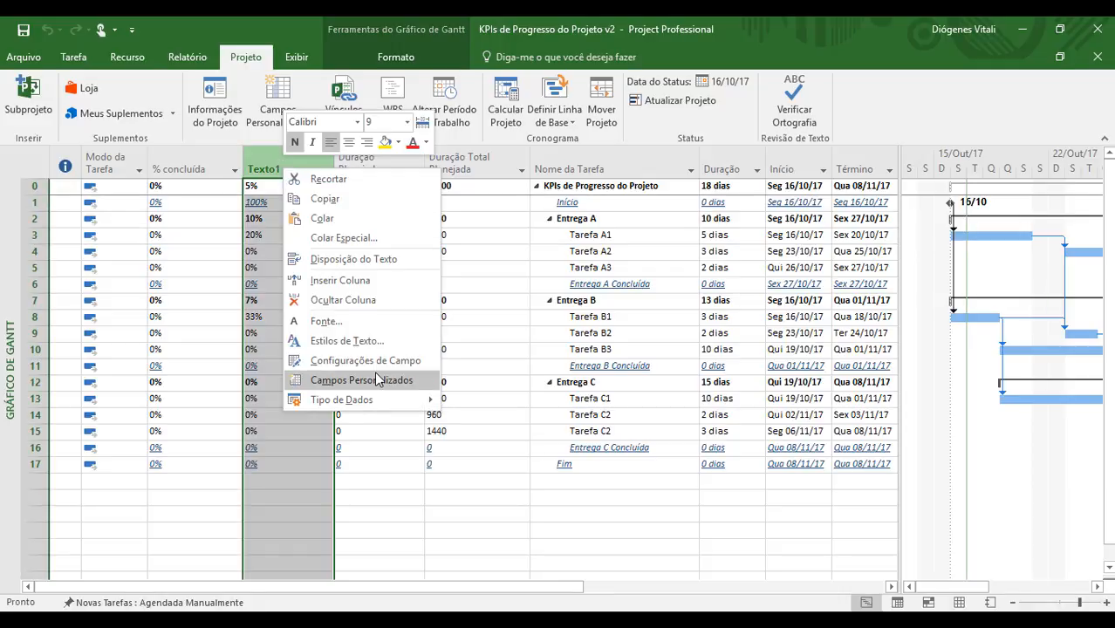
pyautogui.click(377, 380)
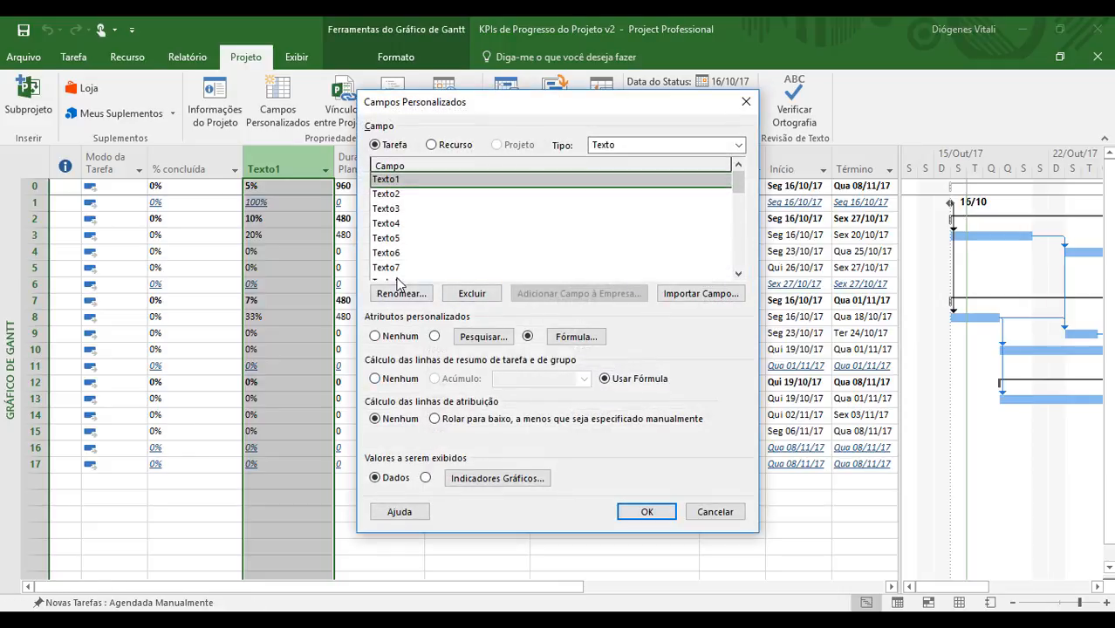
pyautogui.click(404, 296)
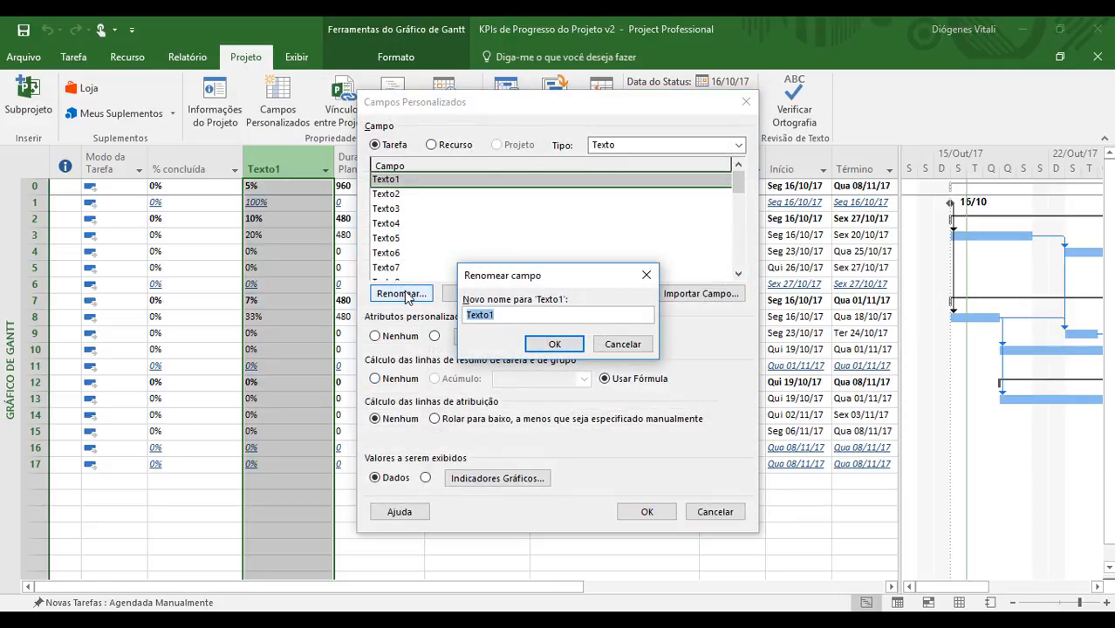
pyautogui.write('% Planejado')
pyautogui.click(565, 343)
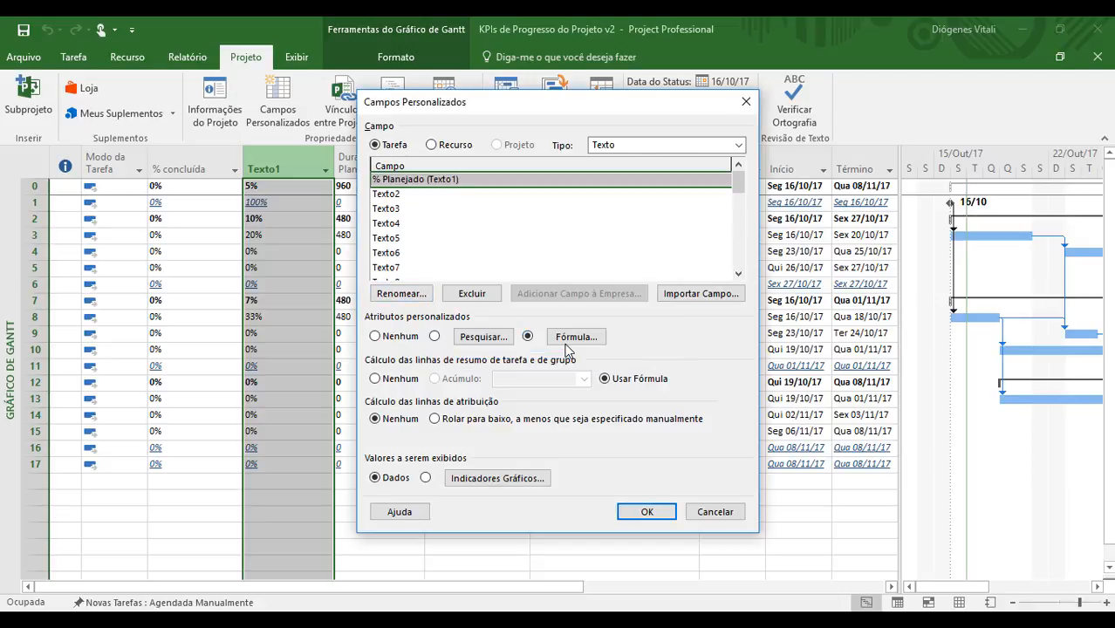
pyautogui.click(661, 513)
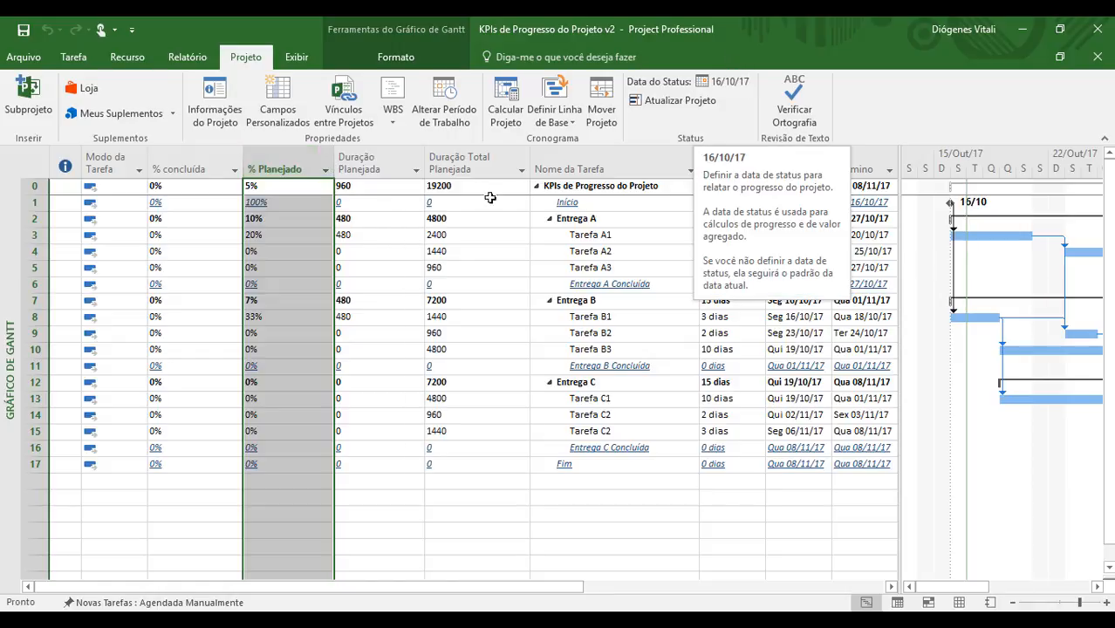
# Hide the project summary task row and show it again
pyautogui.click(560, 186)
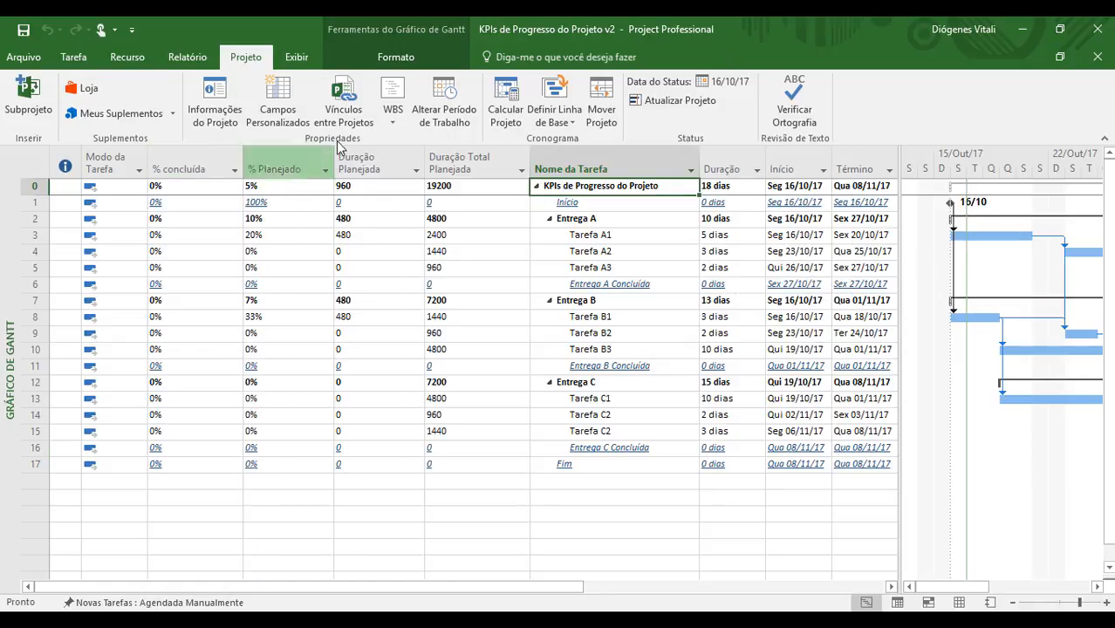
pyautogui.click(397, 57)
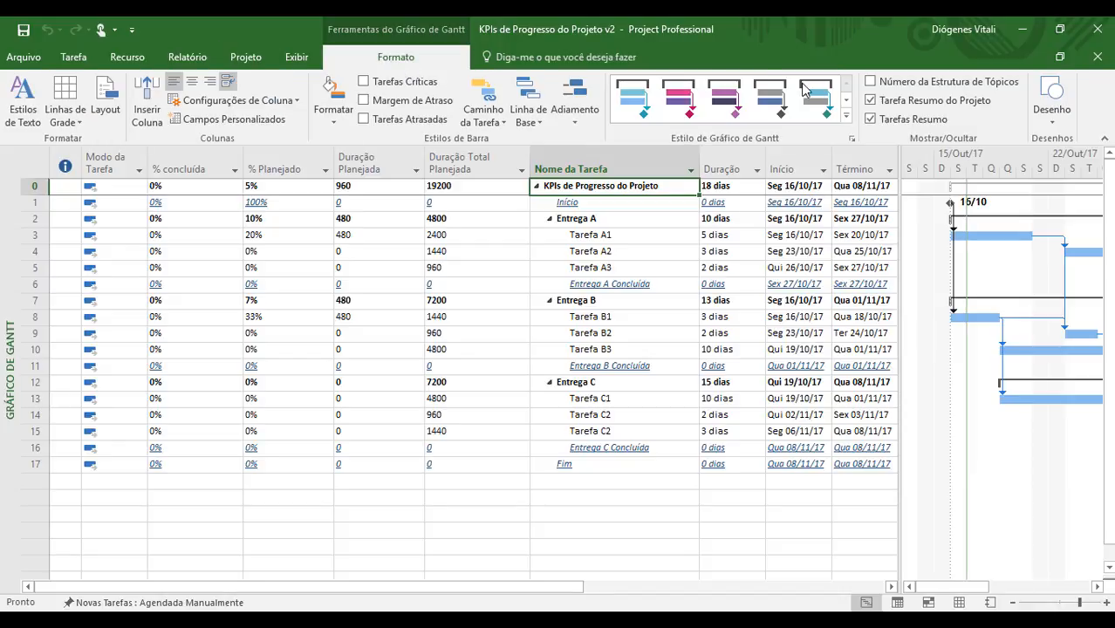
pyautogui.click(942, 101)
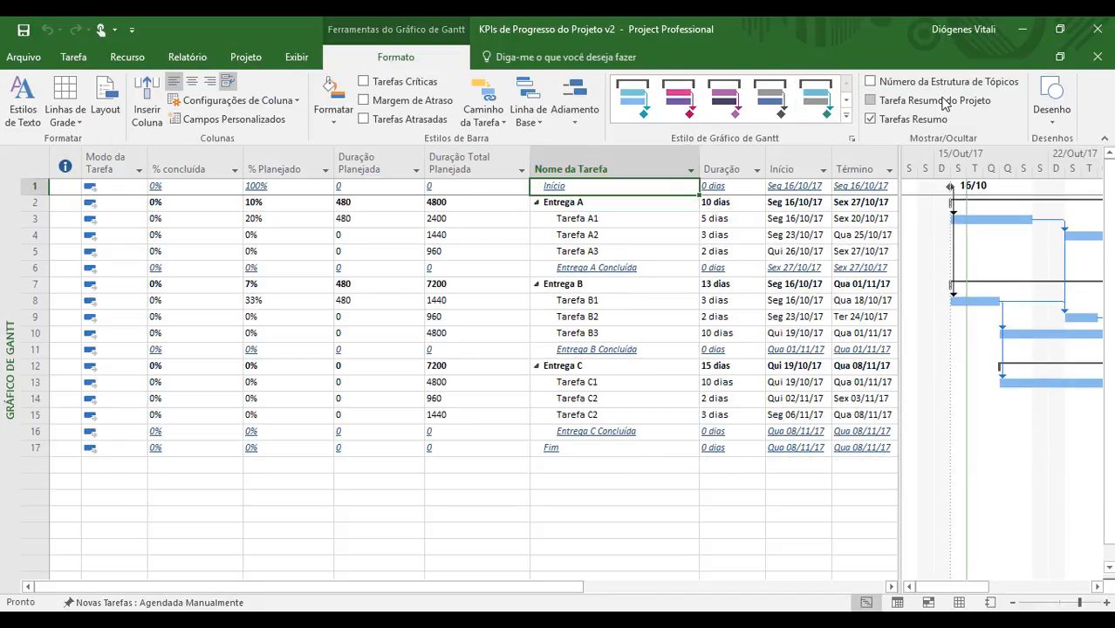
pyautogui.click(943, 101)
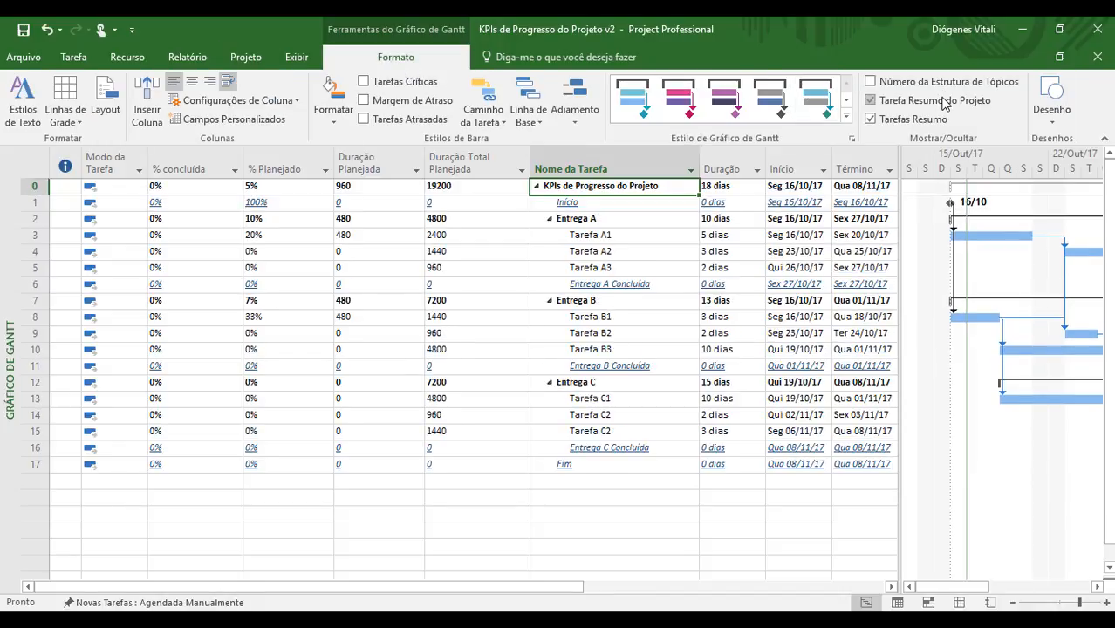
# Select all tasks in the Gantt table and update their progress with Atualizar como Agendado
pyautogui.click(30, 185)
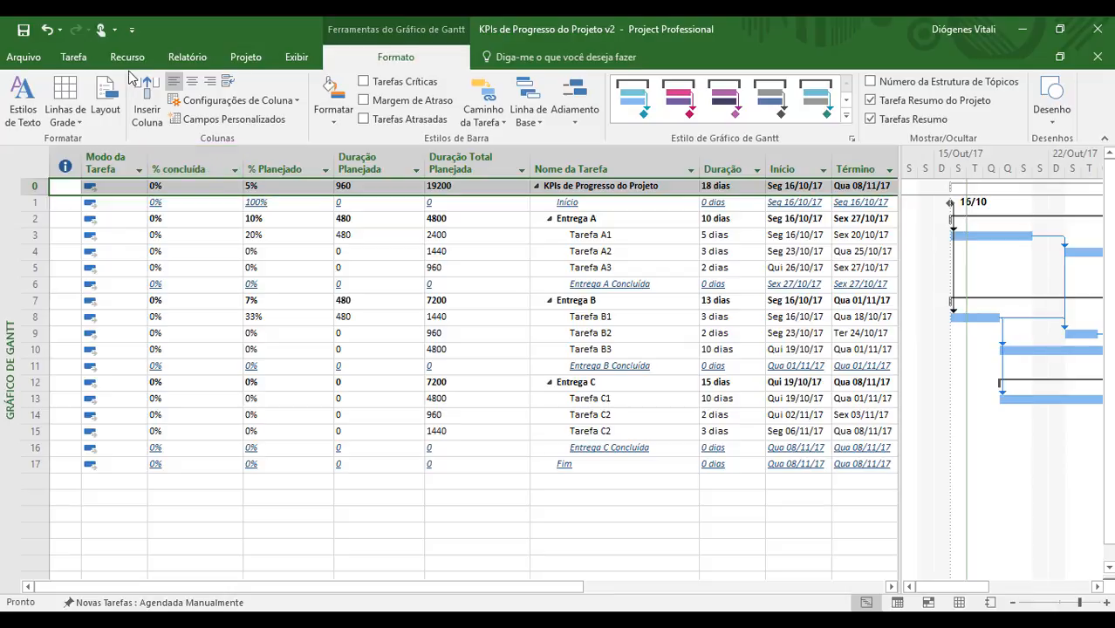
pyautogui.click(82, 57)
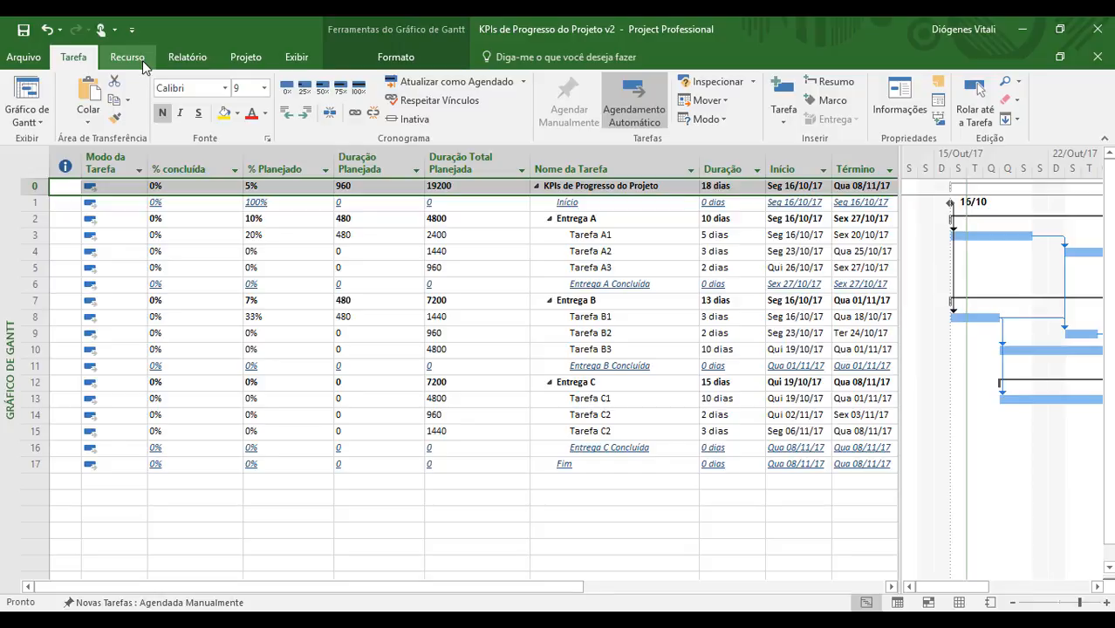
pyautogui.click(246, 57)
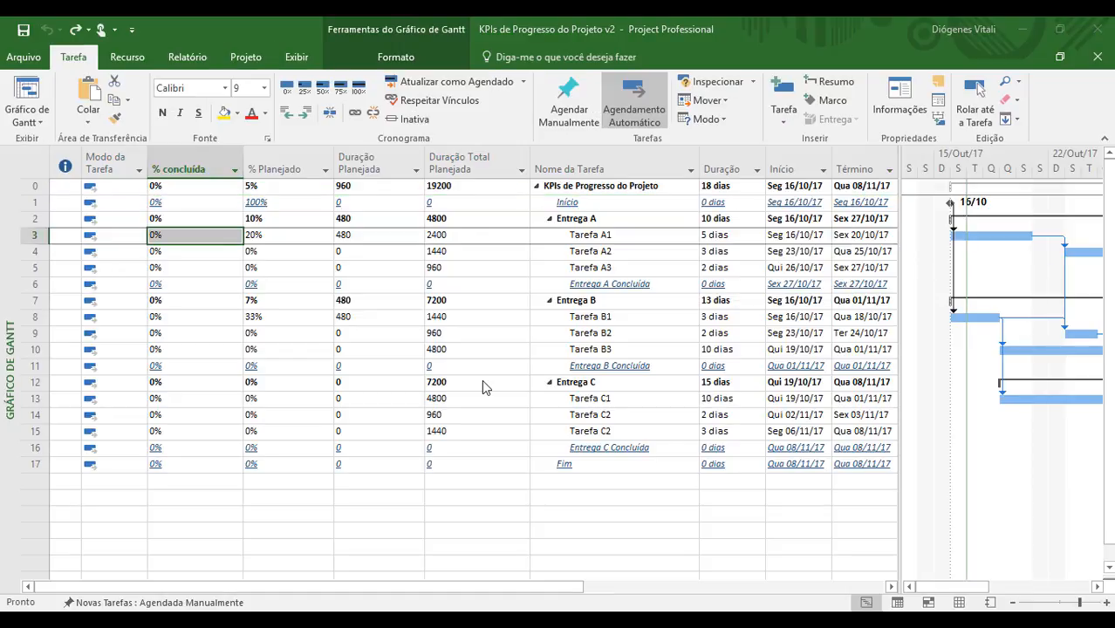
pyautogui.click(35, 167)
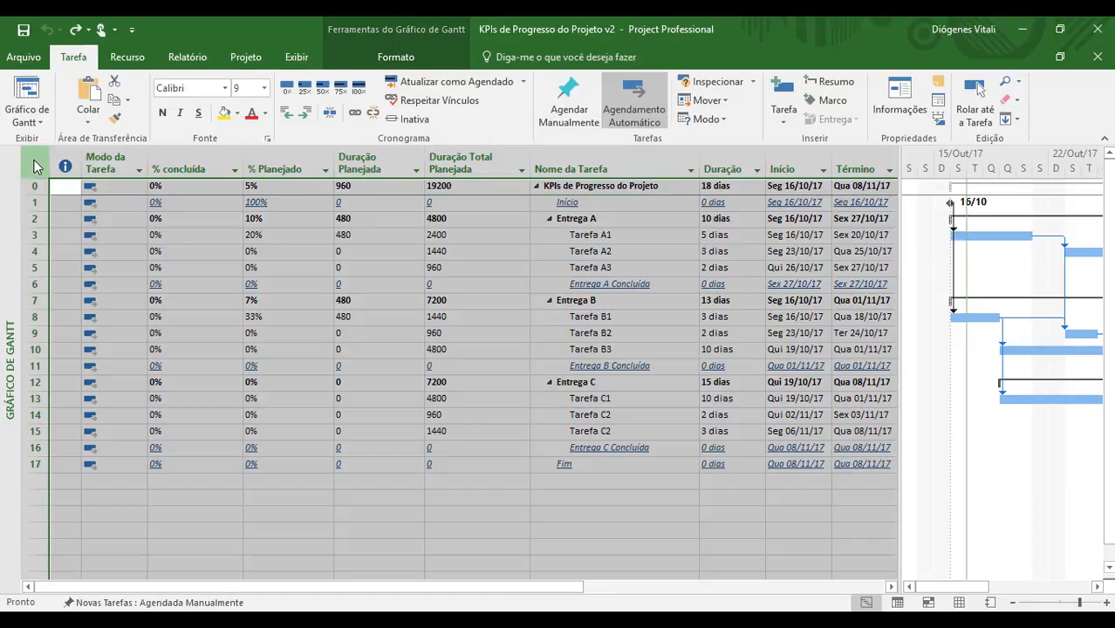
pyautogui.click(468, 85)
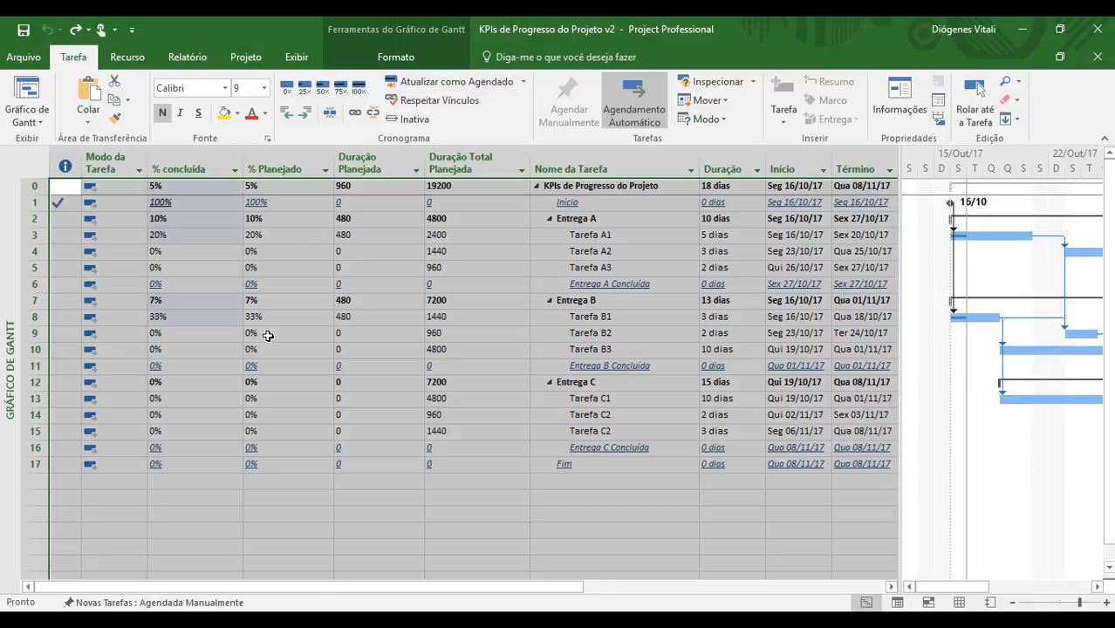
# Compare the % concluída and % Planejado values row by row against the project's status date
pyautogui.click(268, 335)
pyautogui.click(223, 187)
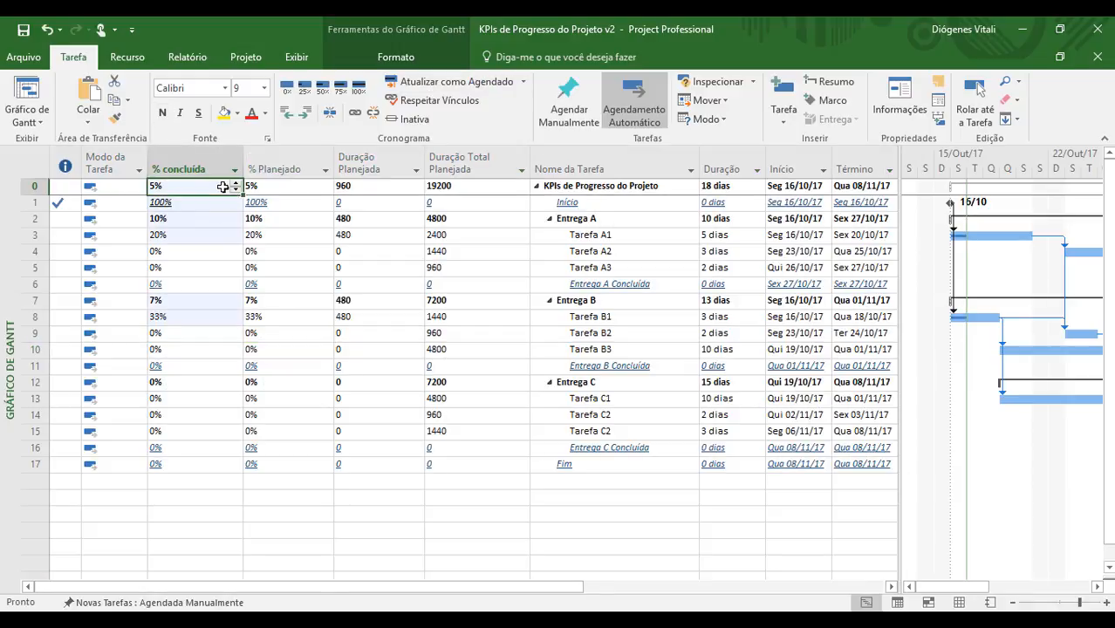
pyautogui.click(245, 57)
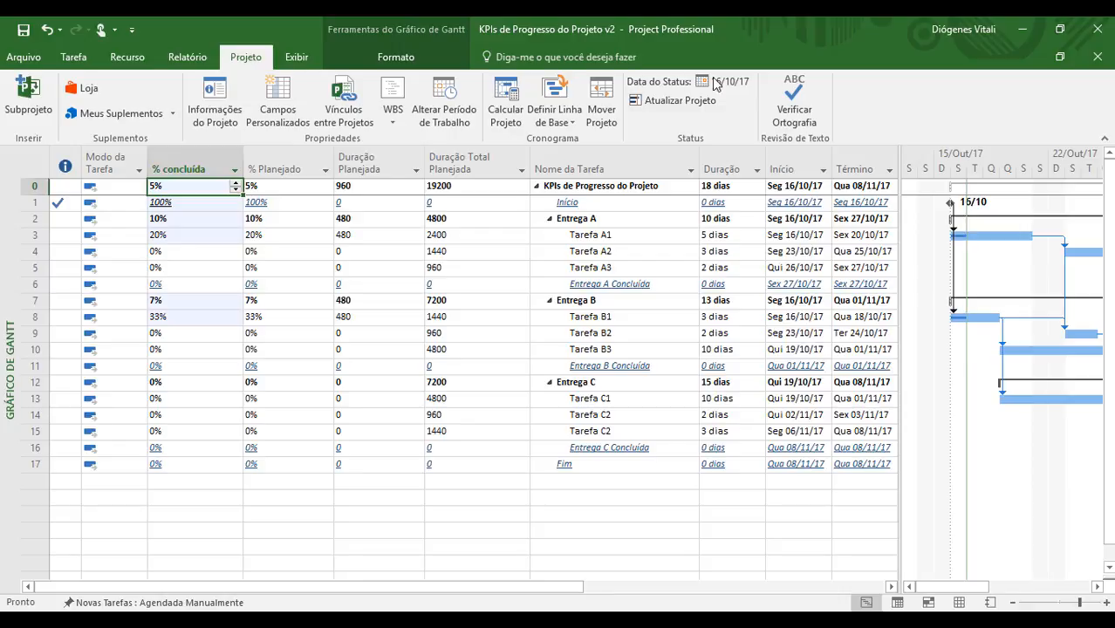
pyautogui.click(214, 233)
pyautogui.press('Up')
pyautogui.press('Up')
pyautogui.press('Up')
pyautogui.press('Right')
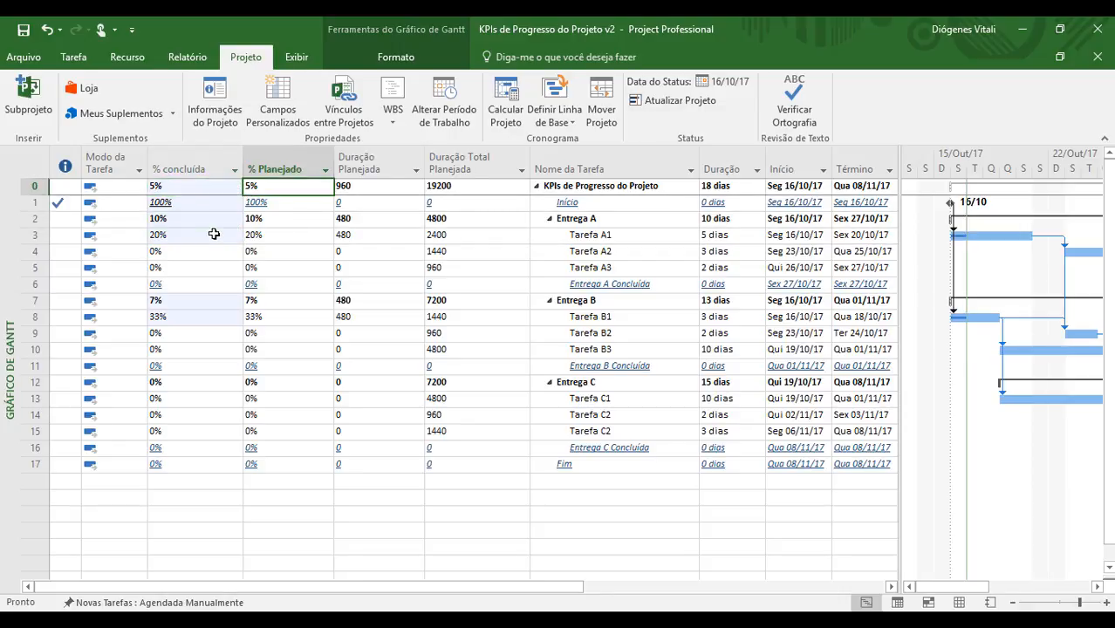
pyautogui.press('Left')
pyautogui.press('Down')
pyautogui.press('Right')
pyautogui.press('Down')
pyautogui.press('Left')
pyautogui.press('Right')
pyautogui.press('Down')
pyautogui.press('Left')
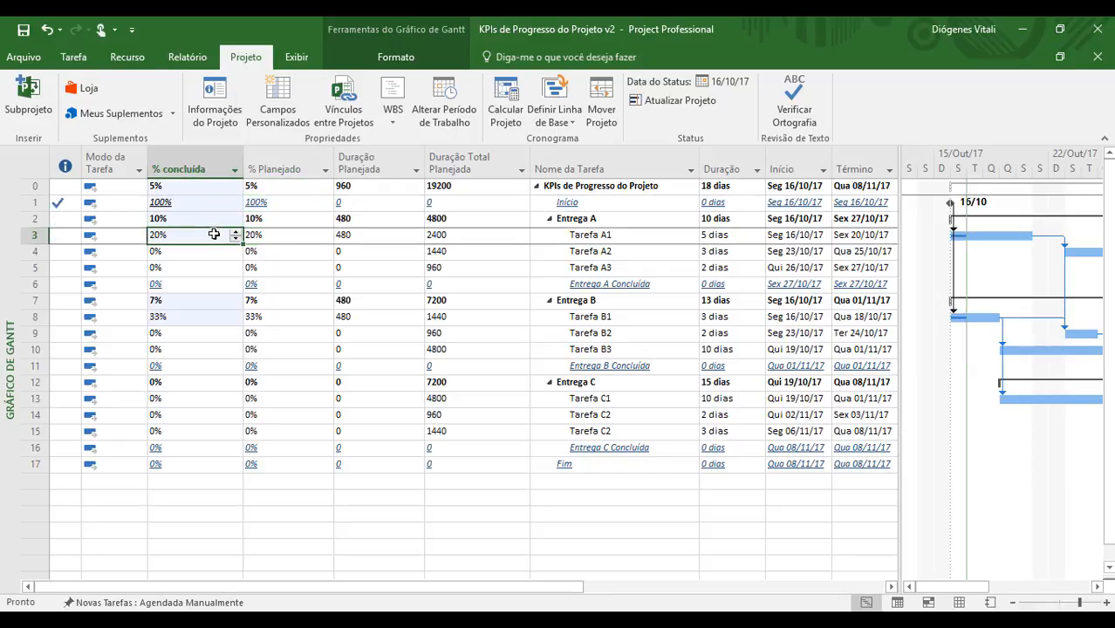
pyautogui.press('Right')
pyautogui.press('Down')
pyautogui.press('Left')
pyautogui.press('Down')
pyautogui.press('Left')
pyautogui.press('Down')
pyautogui.press('Down')
pyautogui.press('Down')
pyautogui.press('Right')
pyautogui.press('Down')
pyautogui.press('Right')
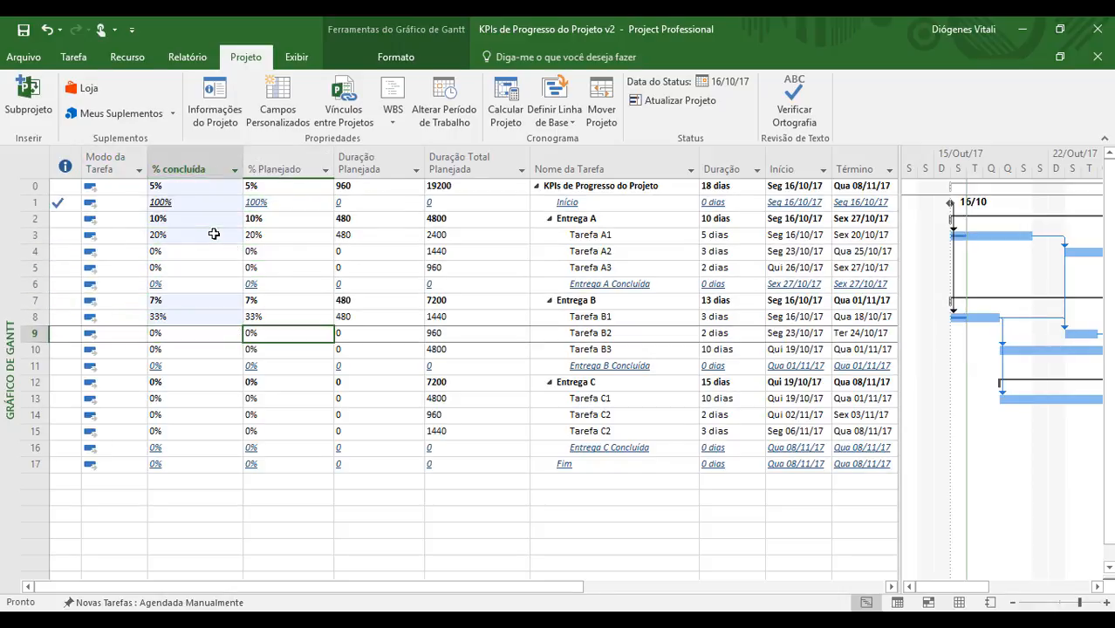
pyautogui.press('Up')
pyautogui.press('Right')
pyautogui.press('Right')
pyautogui.press('Down')
pyautogui.press('Down')
pyautogui.press('Left')
pyautogui.press('Left')
pyautogui.press('Down')
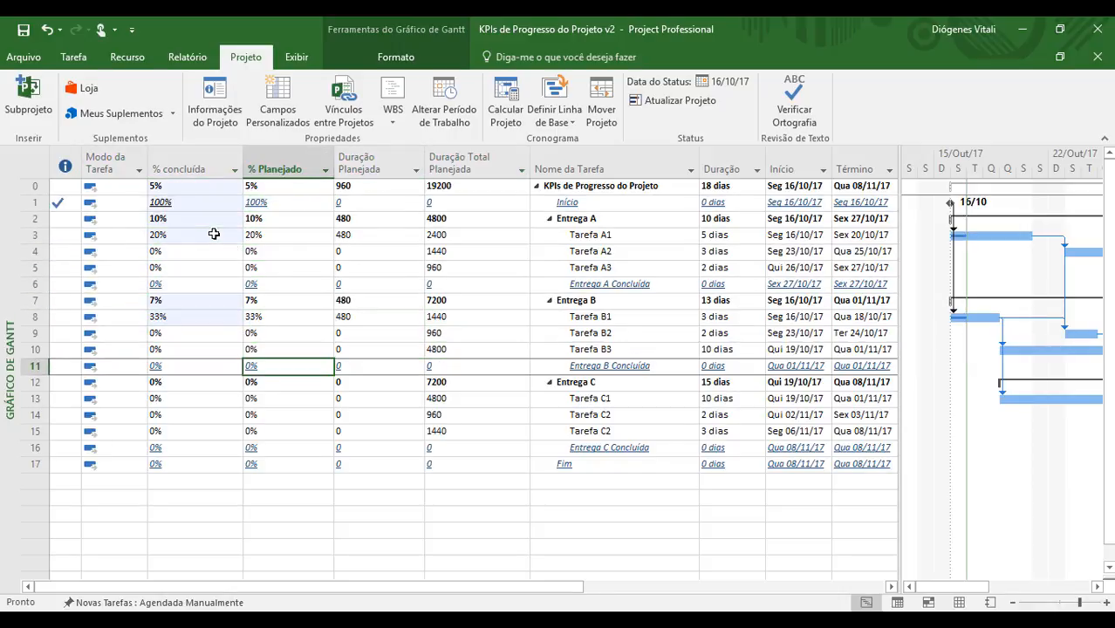
pyautogui.press('Up')
pyautogui.press('Left')
pyautogui.press('Up')
pyautogui.press('Up')
pyautogui.press('Up')
pyautogui.press('Up')
pyautogui.press('Up')
pyautogui.press('Up')
pyautogui.press('Up')
pyautogui.press('Up')
pyautogui.press('Up')
pyautogui.press('Up')
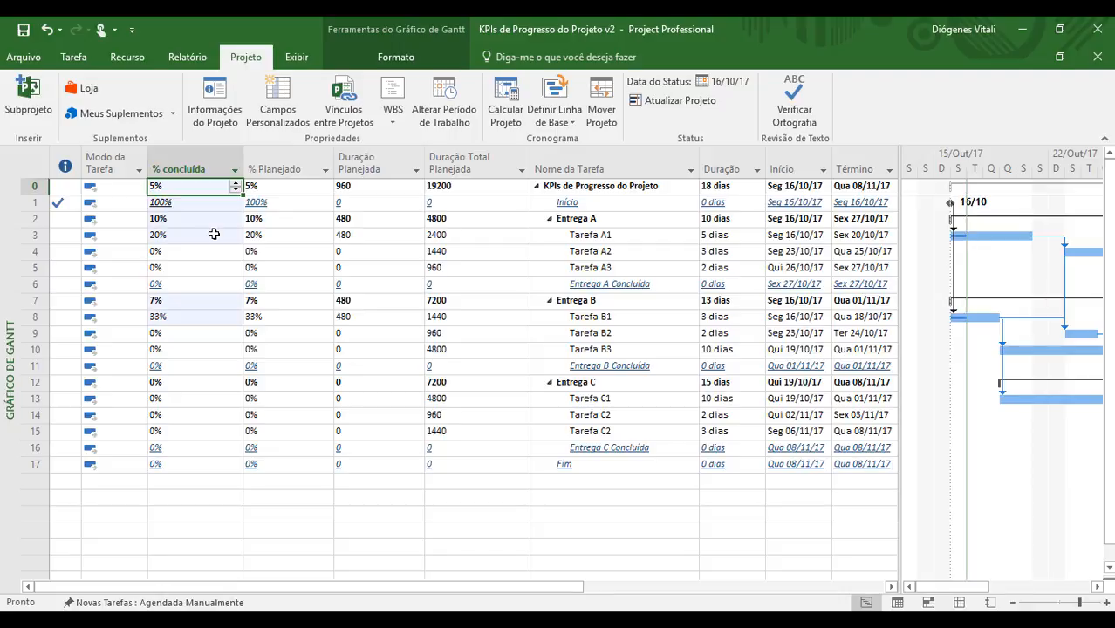
# Insert a Número1 column before the % concluída column in the Gantt table
pyautogui.click(193, 161)
pyautogui.rightClick(194, 162)
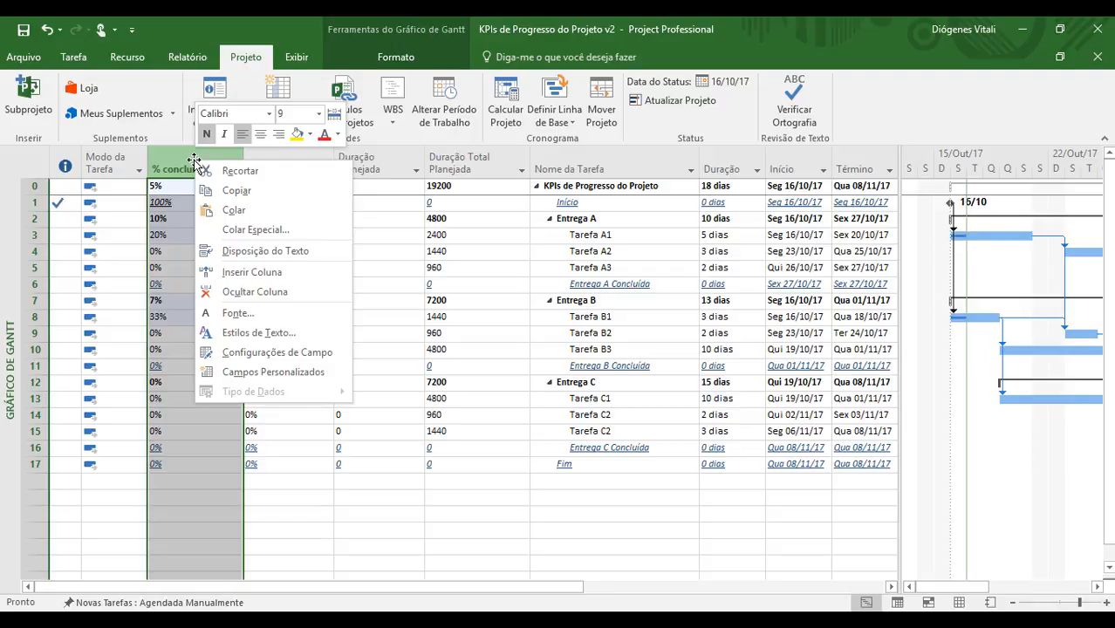
pyautogui.click(261, 273)
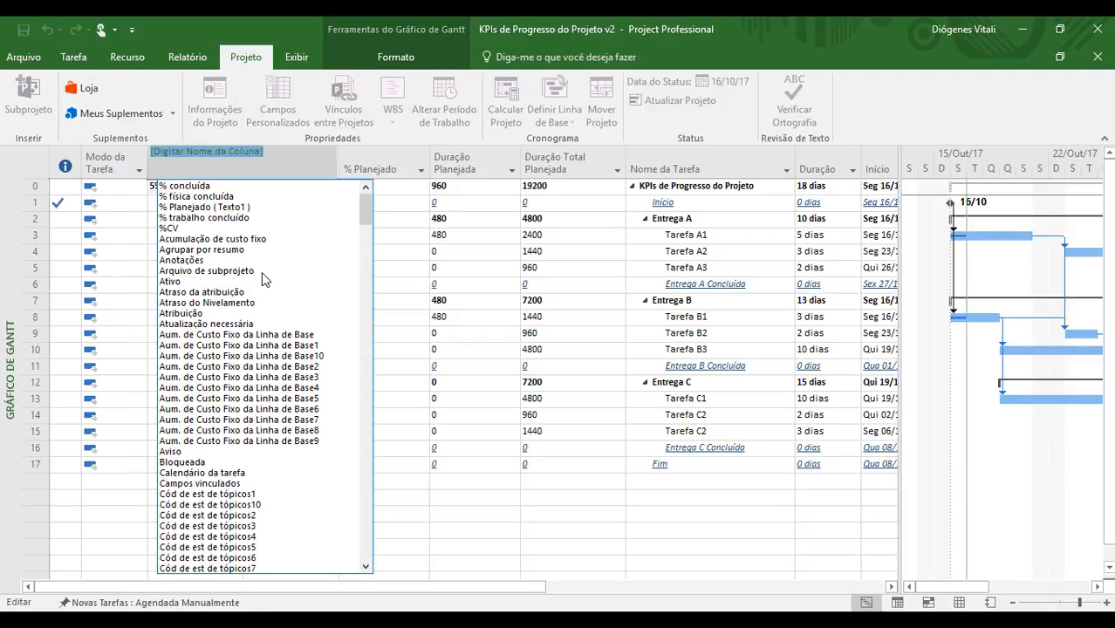
pyautogui.write('número1')
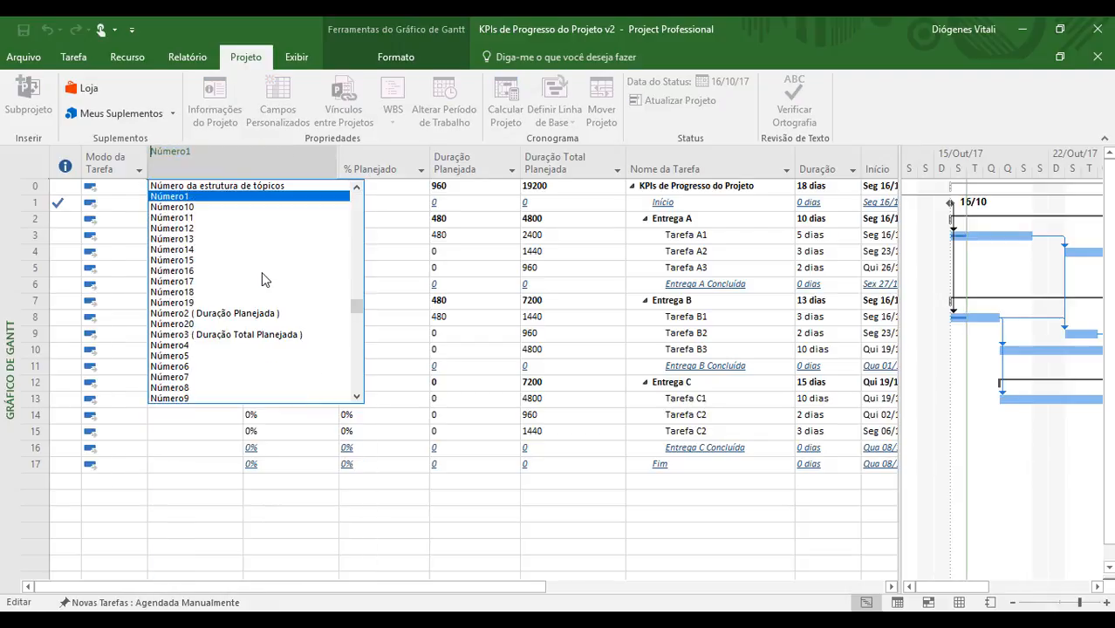
pyautogui.press('Return')
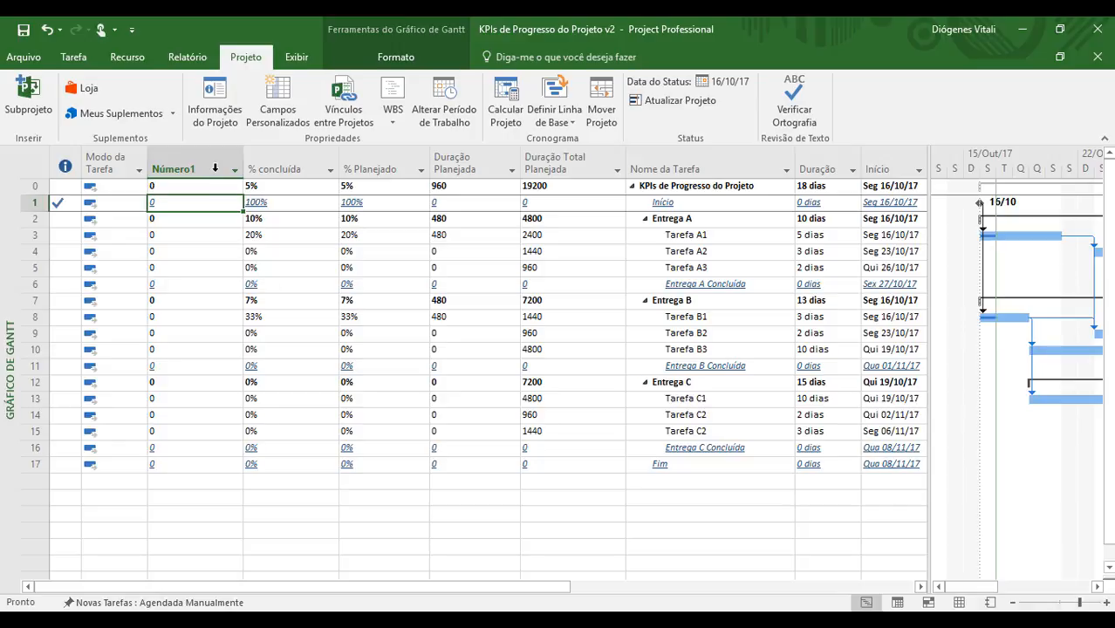
# Open the formula editor for the Número1 custom field
pyautogui.click(209, 163)
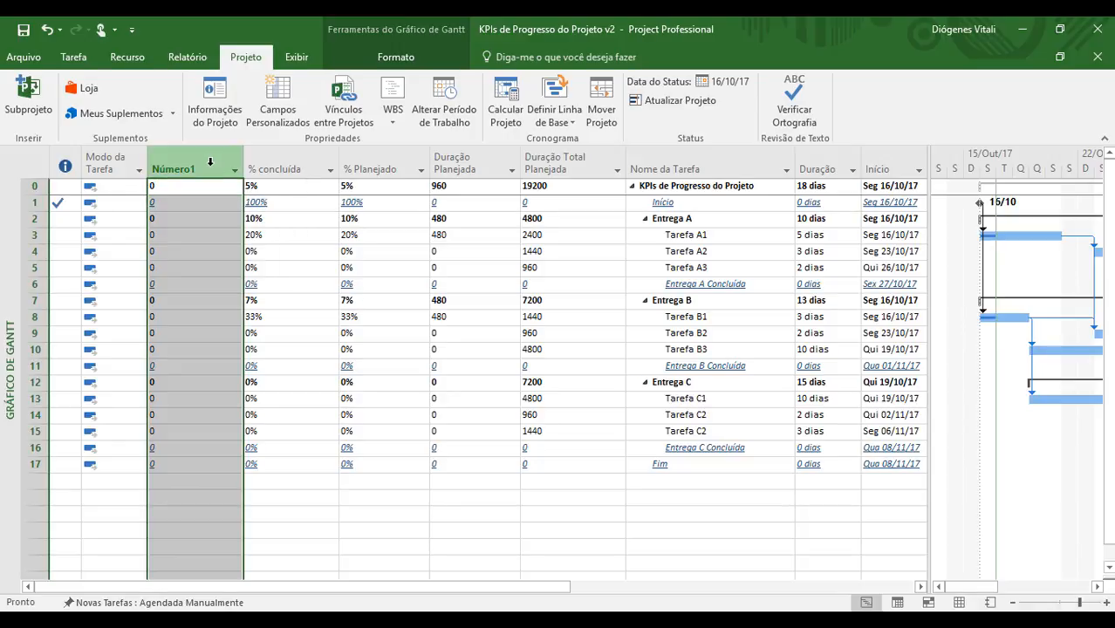
pyautogui.rightClick(211, 165)
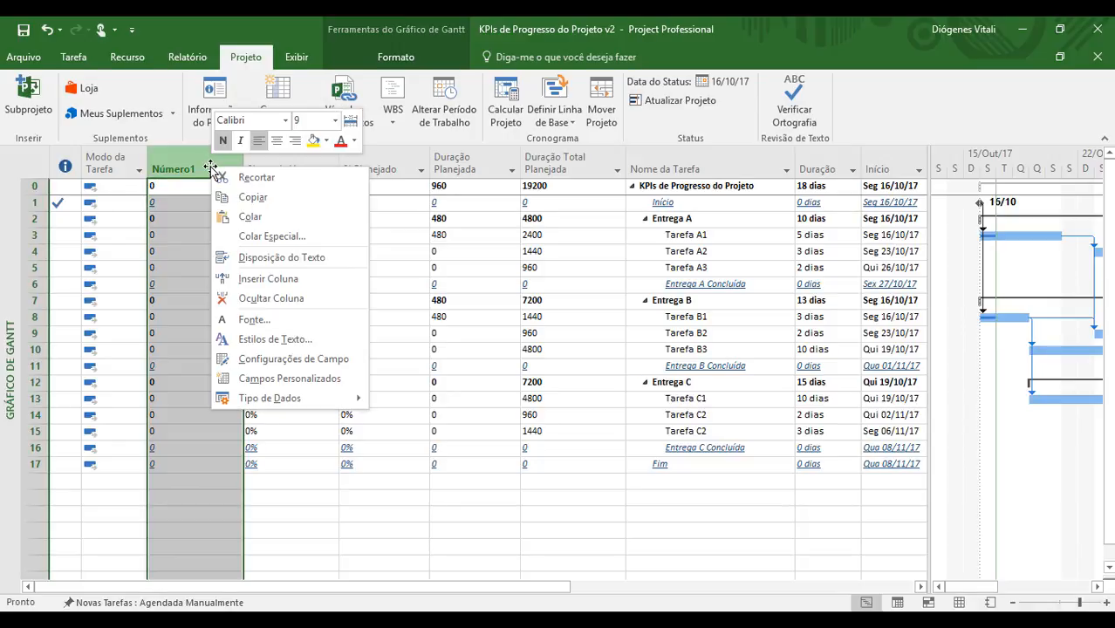
pyautogui.click(325, 381)
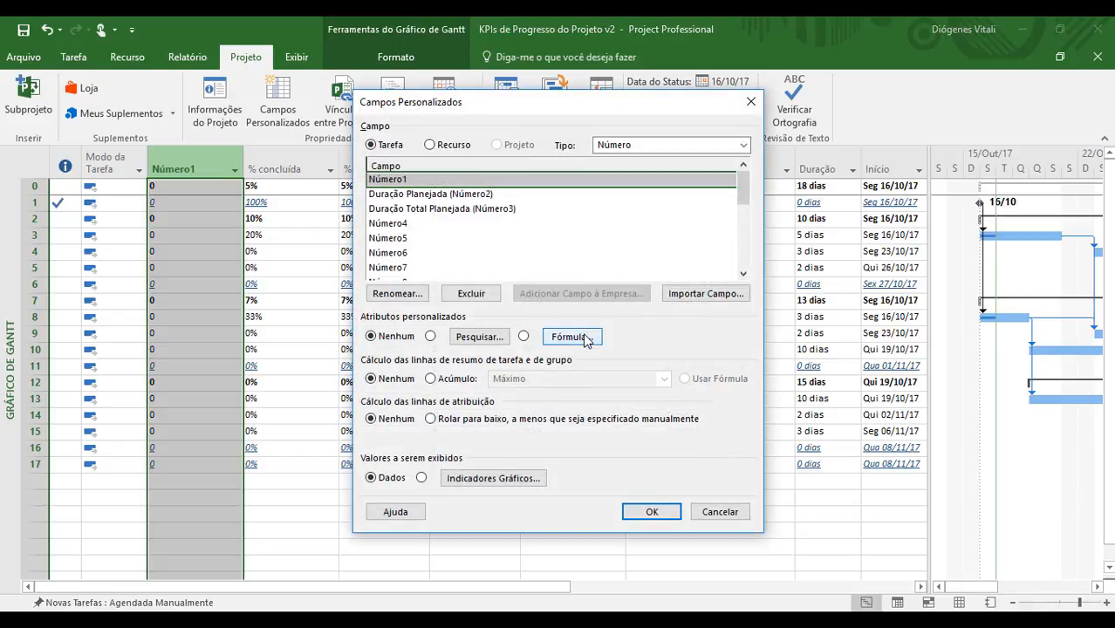
pyautogui.click(583, 337)
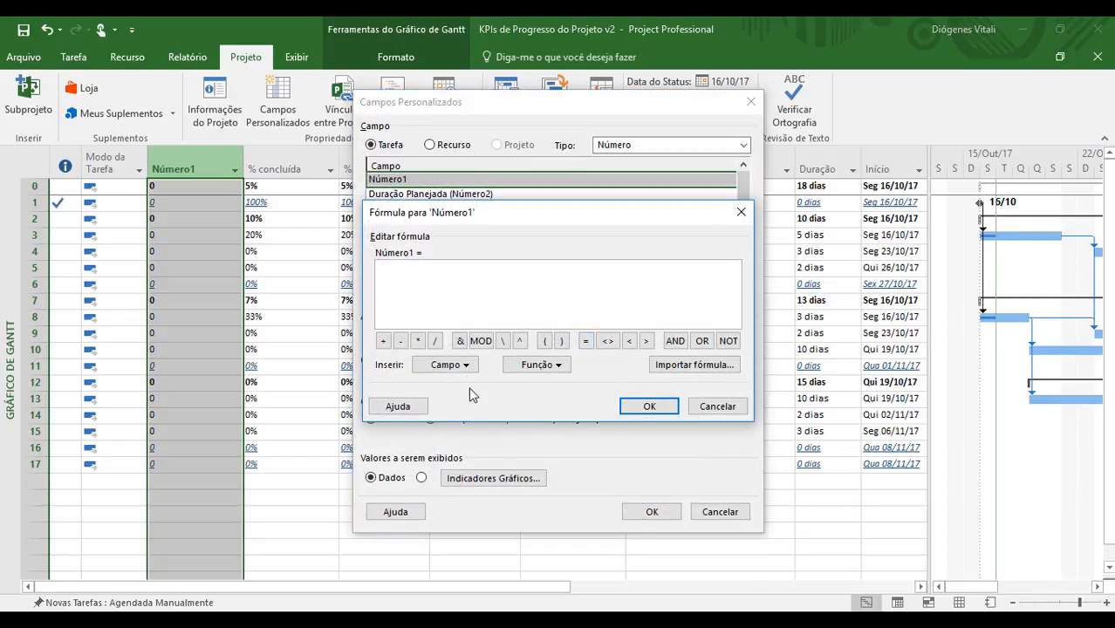
pyautogui.click(462, 366)
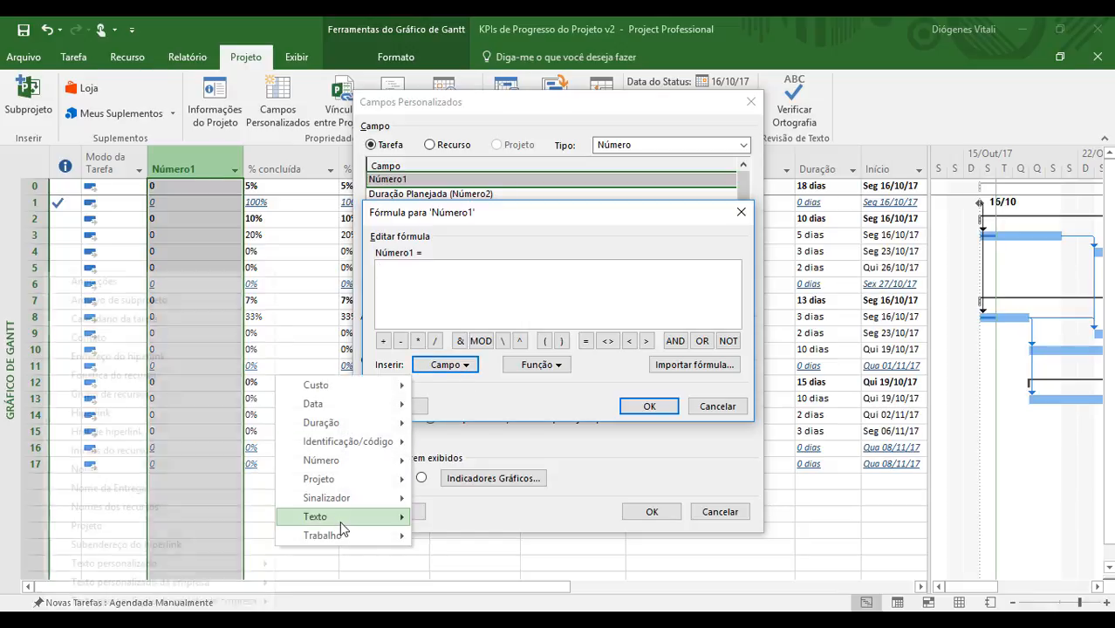
pyautogui.moveTo(347, 484)
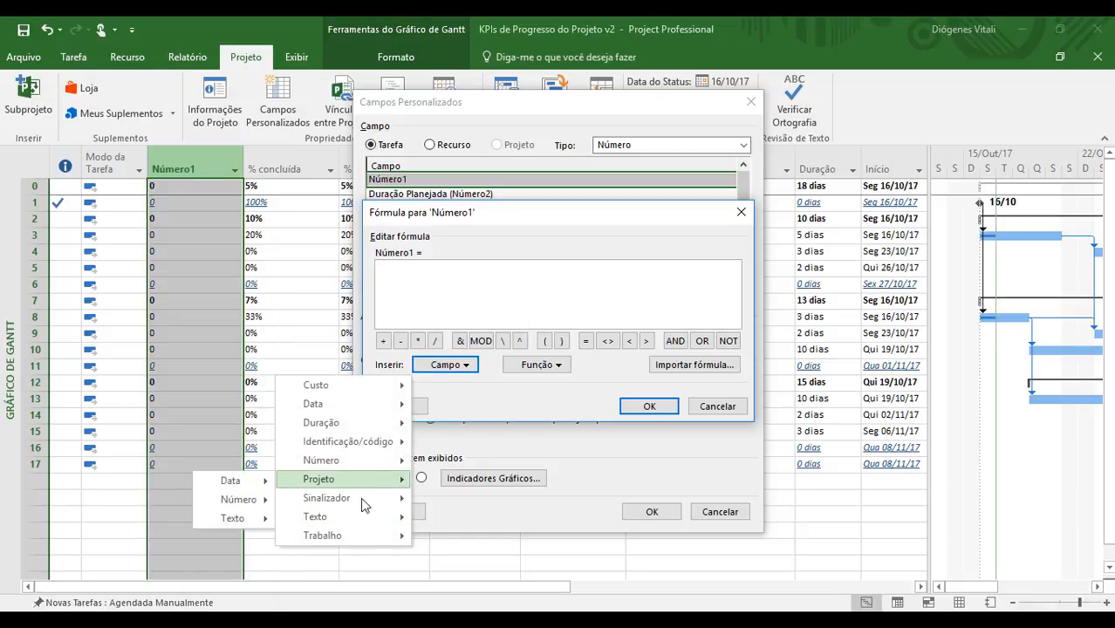
pyautogui.moveTo(363, 503)
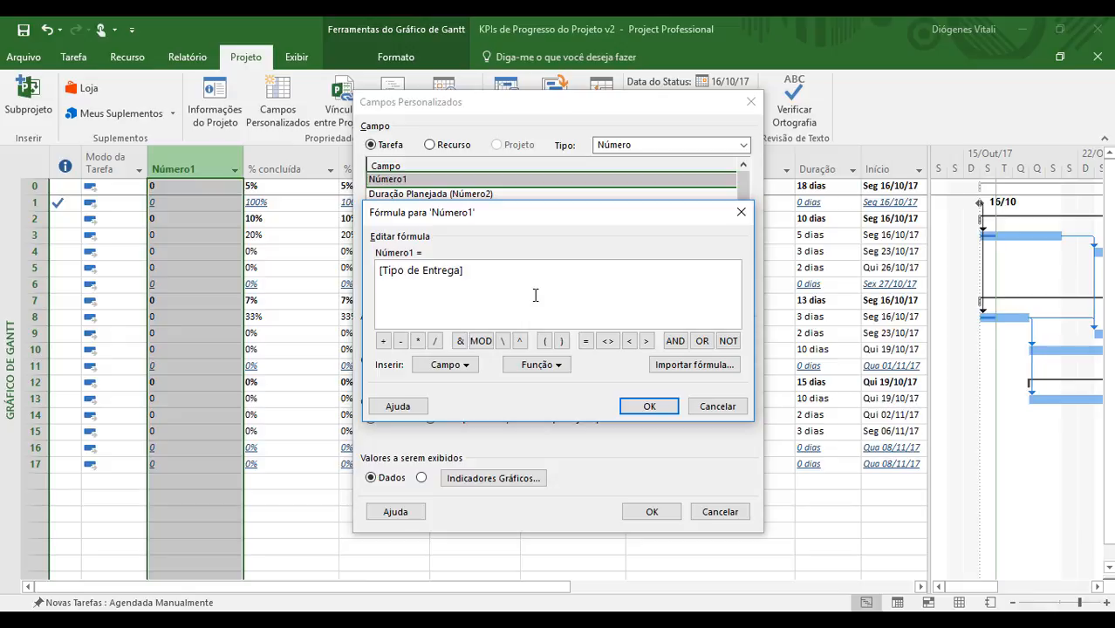
pyautogui.hotkey('shift', 'Left')
pyautogui.hotkey('shift', 'Left')
pyautogui.hotkey('shift', 'Left')
pyautogui.hotkey('shift', 'Left')
pyautogui.hotkey('shift', 'Left')
pyautogui.hotkey('shift', 'Left')
pyautogui.hotkey('shift', 'Left')
pyautogui.hotkey('shift', 'Left')
pyautogui.hotkey('shift', 'Left')
pyautogui.hotkey('shift', 'Left')
pyautogui.hotkey('shift', 'Left')
pyautogui.hotkey('shift', 'Left')
pyautogui.hotkey('shift', 'Left')
pyautogui.hotkey('shift', 'Left')
pyautogui.hotkey('shift', 'Left')
pyautogui.hotkey('shift', 'Left')
pyautogui.hotkey('shift', 'Left')
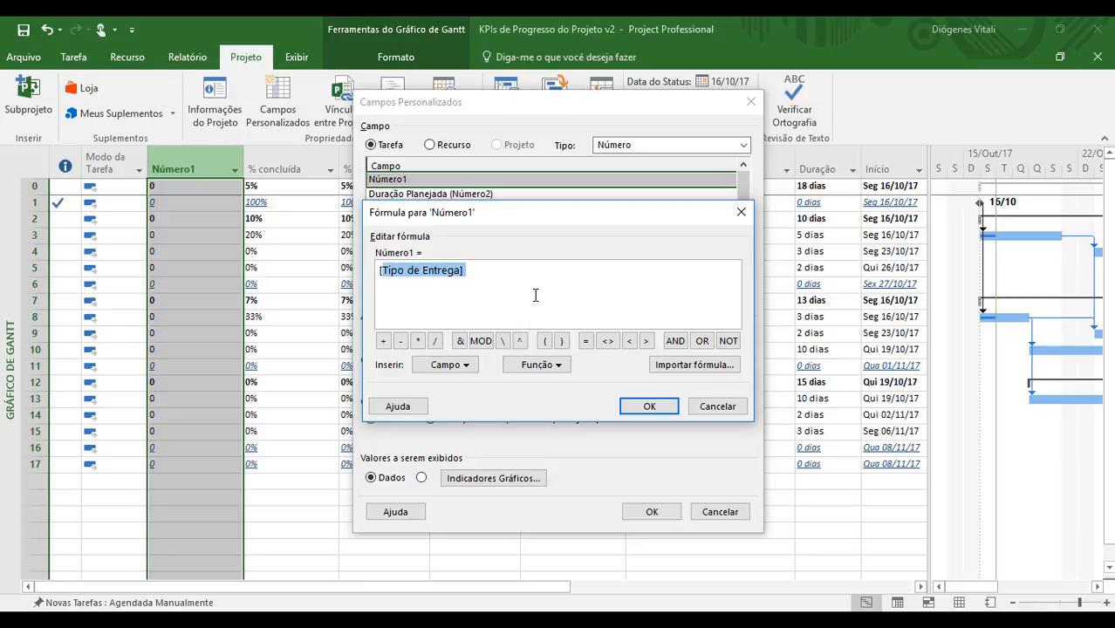
pyautogui.press('BackSpace')
# Set Número1's formula to [% concluída]-val([Texto1]), apply Usar Fórmula to task and group summary rows, and accept the custom field settings
pyautogui.write('[%')
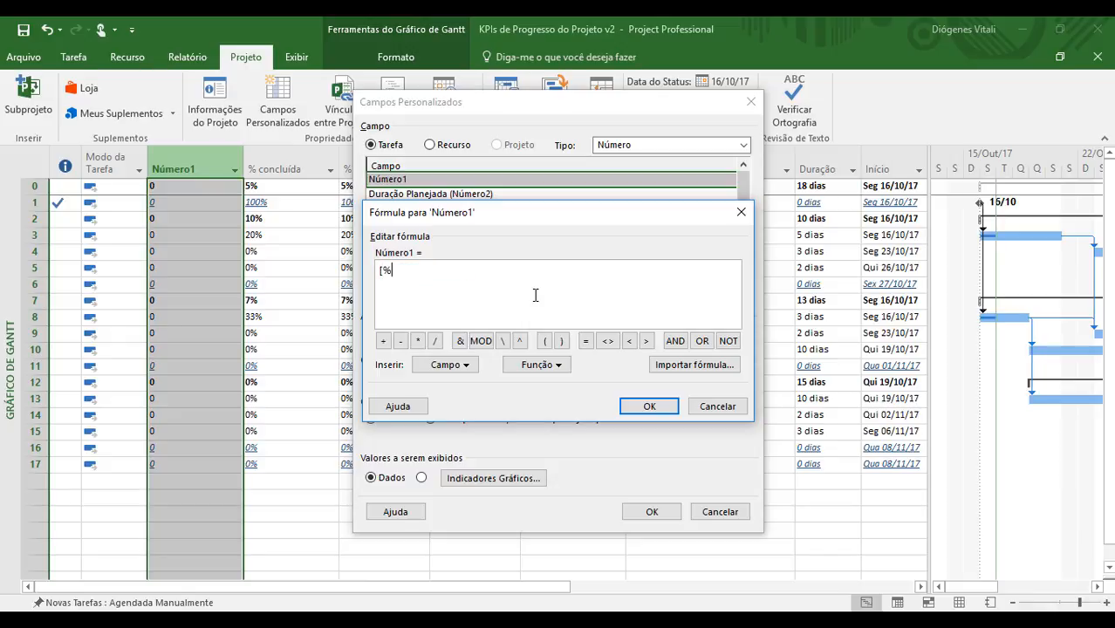
pyautogui.write(' concluída]-val([')
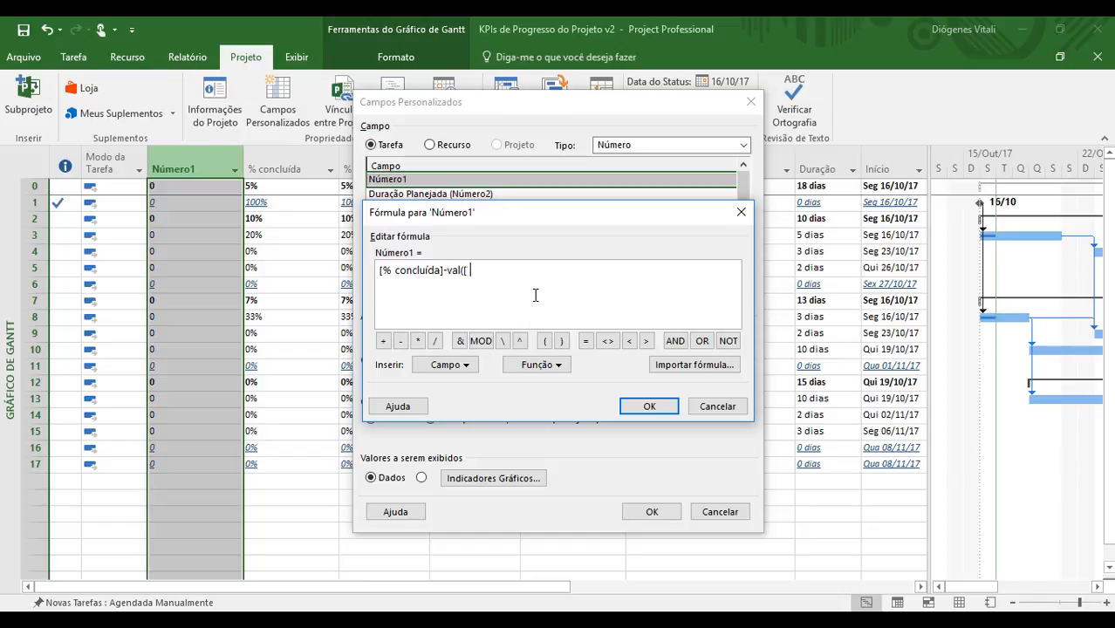
pyautogui.write('Texto1]')
pyautogui.write(')')
pyautogui.click(647, 406)
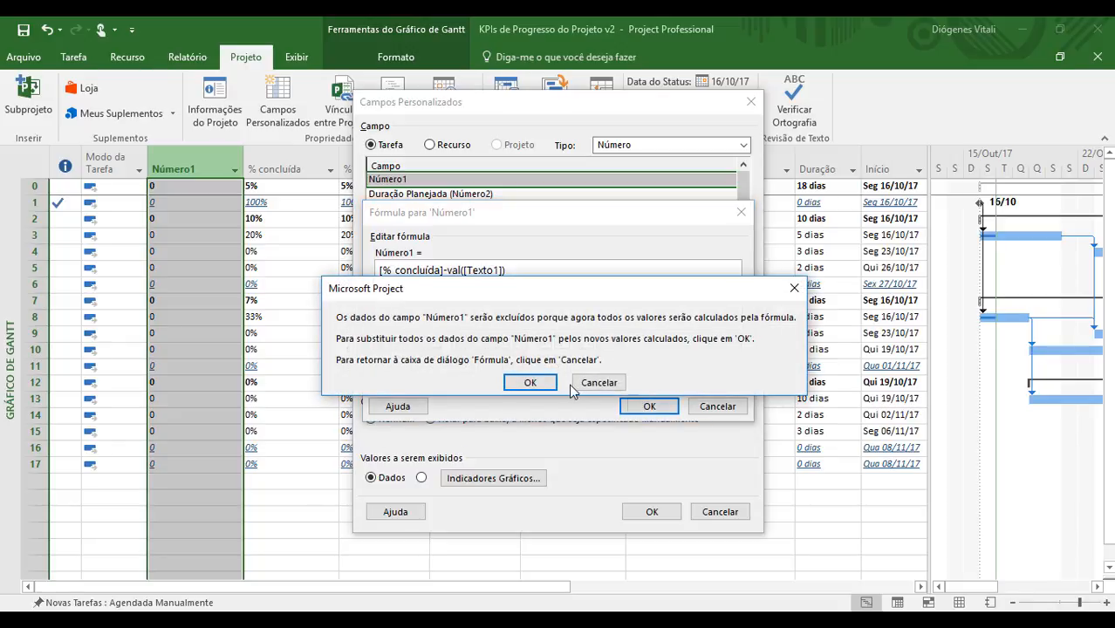
pyautogui.click(541, 383)
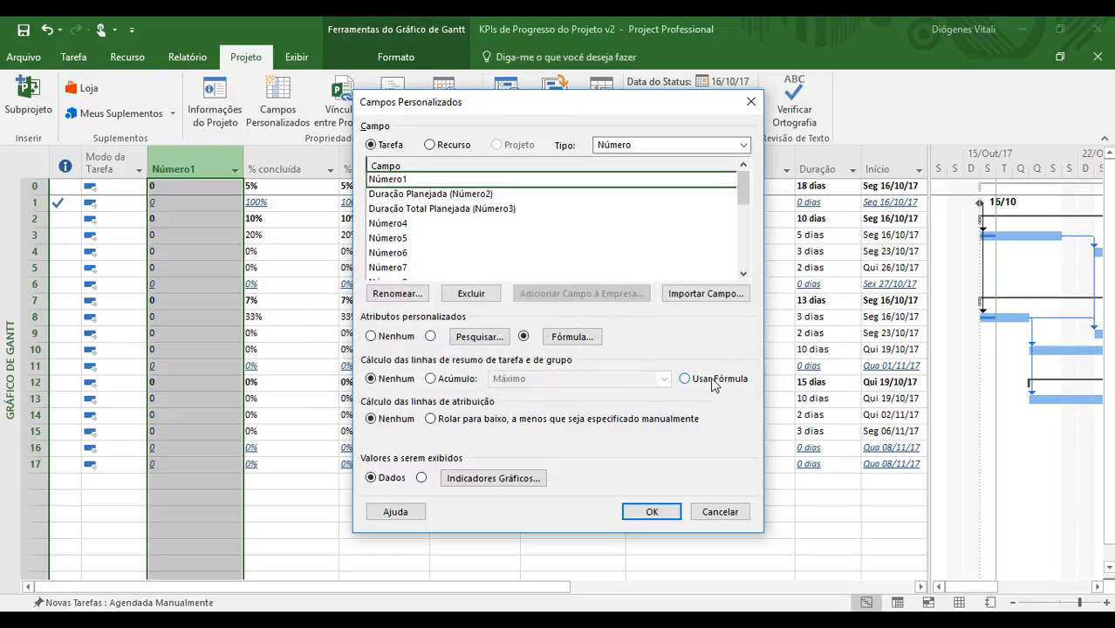
pyautogui.click(714, 380)
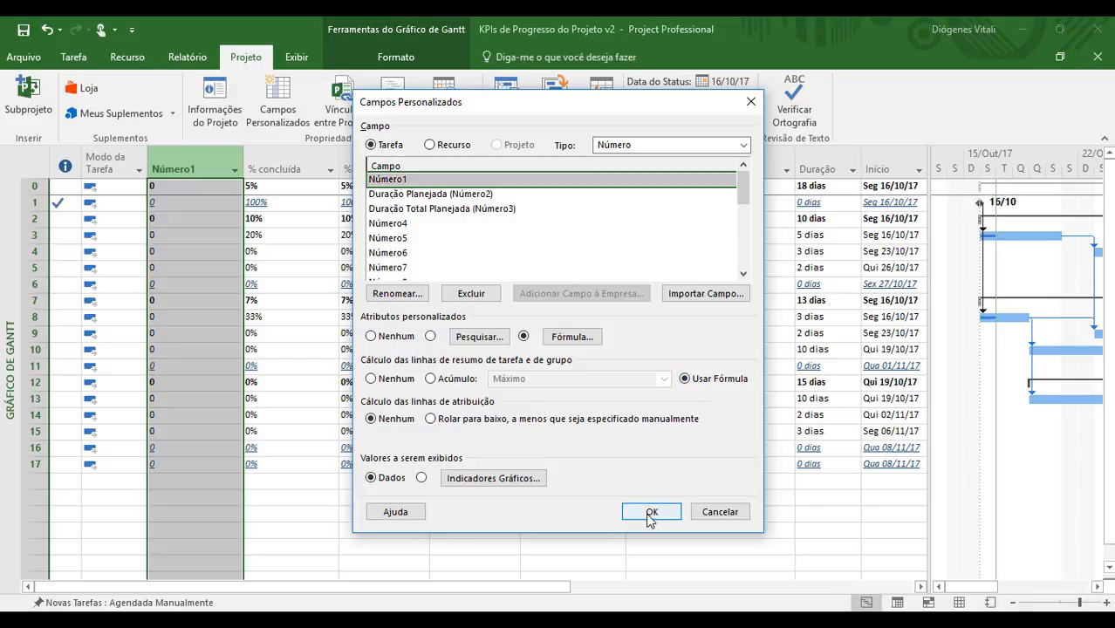
pyautogui.click(650, 511)
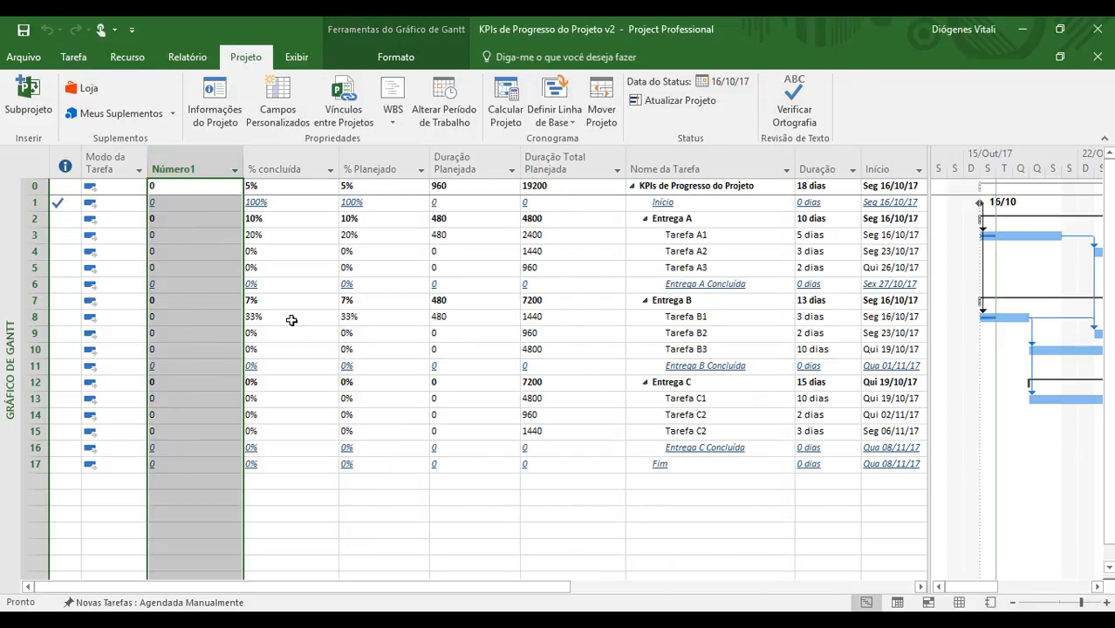
# Set the completion of Tarefa A1 to 0%
pyautogui.click(316, 237)
pyautogui.click(374, 239)
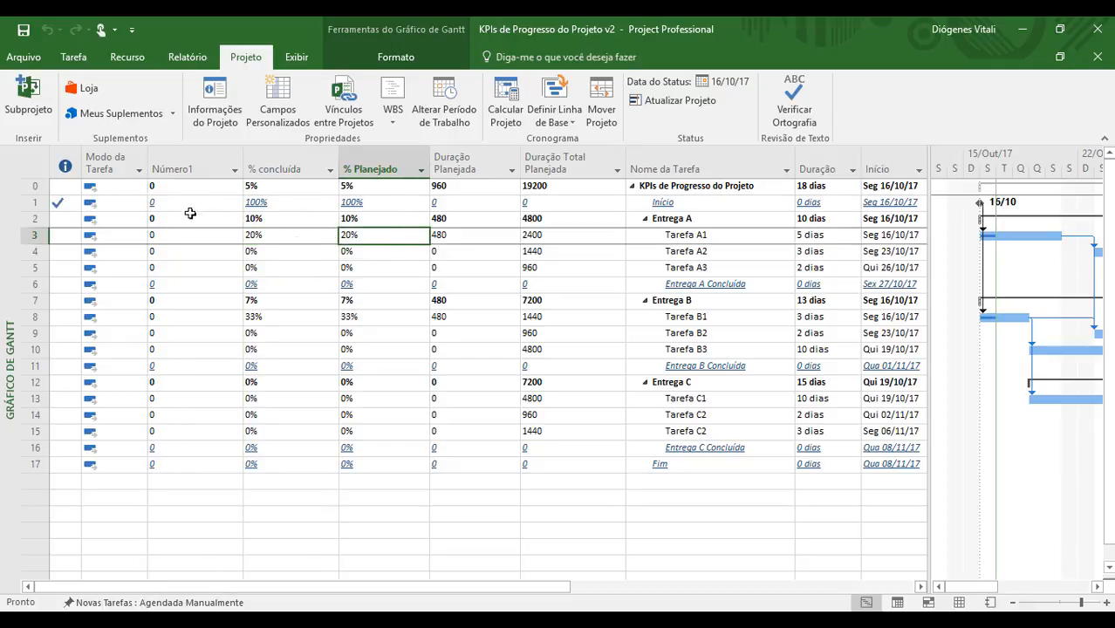
pyautogui.click(265, 239)
pyautogui.click(75, 58)
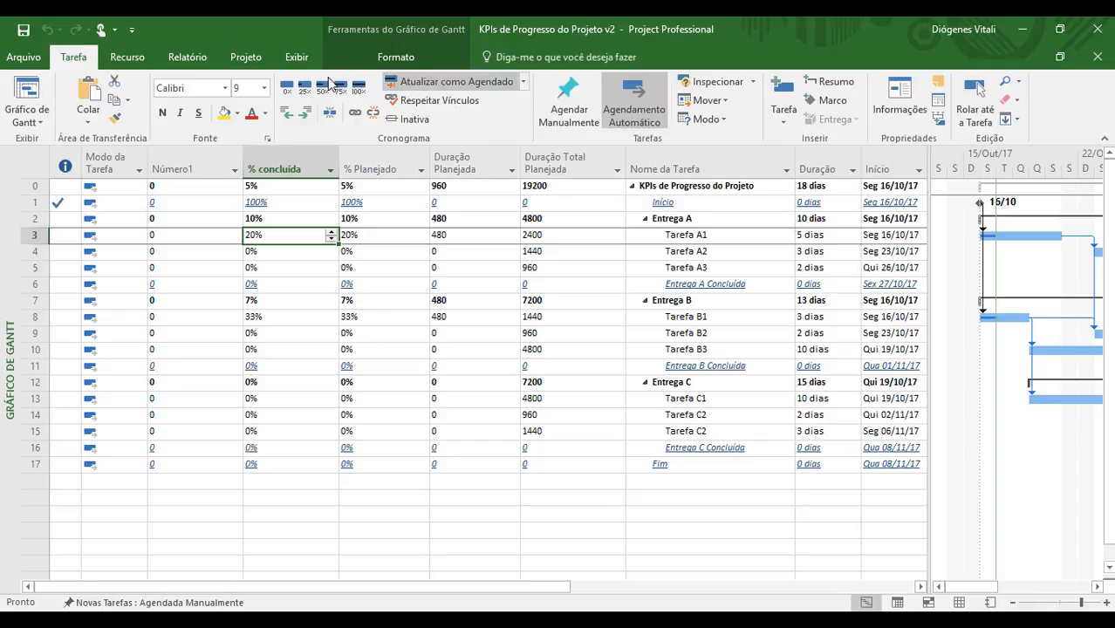
pyautogui.click(287, 88)
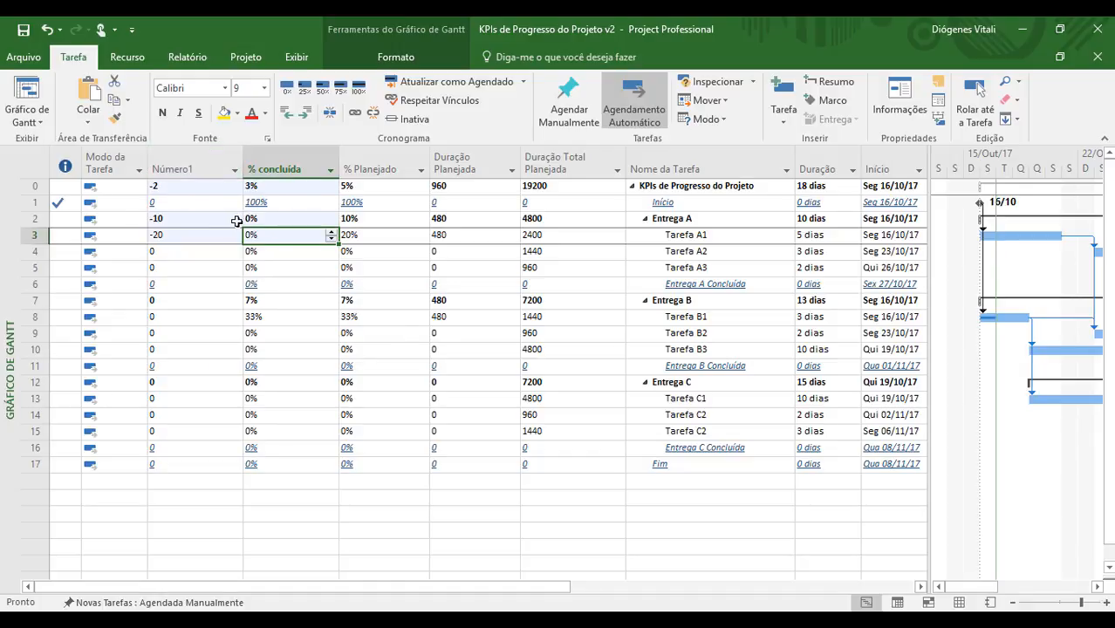
# In Número1's graphical indicators for regular rows, add a red circle for values "é menor ou igual a" -10
pyautogui.click(207, 157)
pyautogui.rightClick(207, 159)
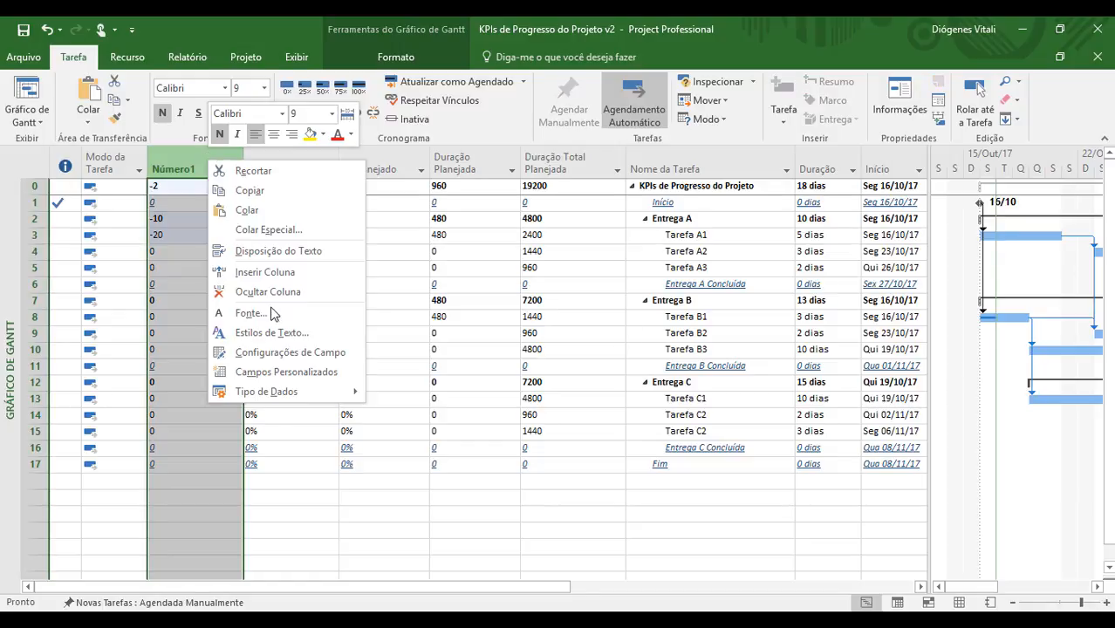
pyautogui.click(291, 374)
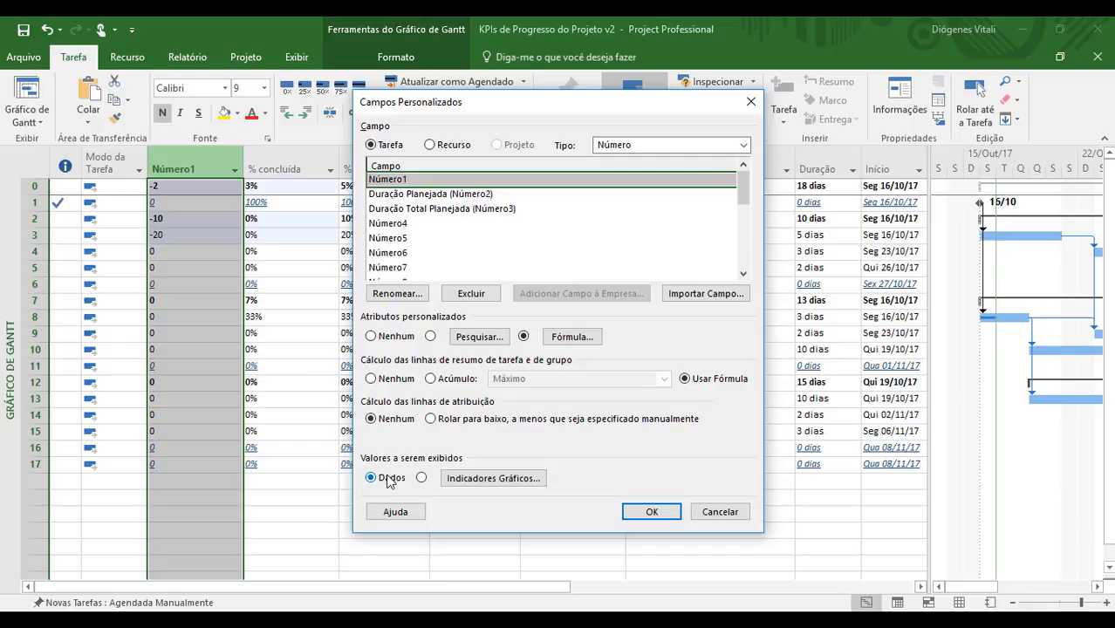
pyautogui.click(455, 483)
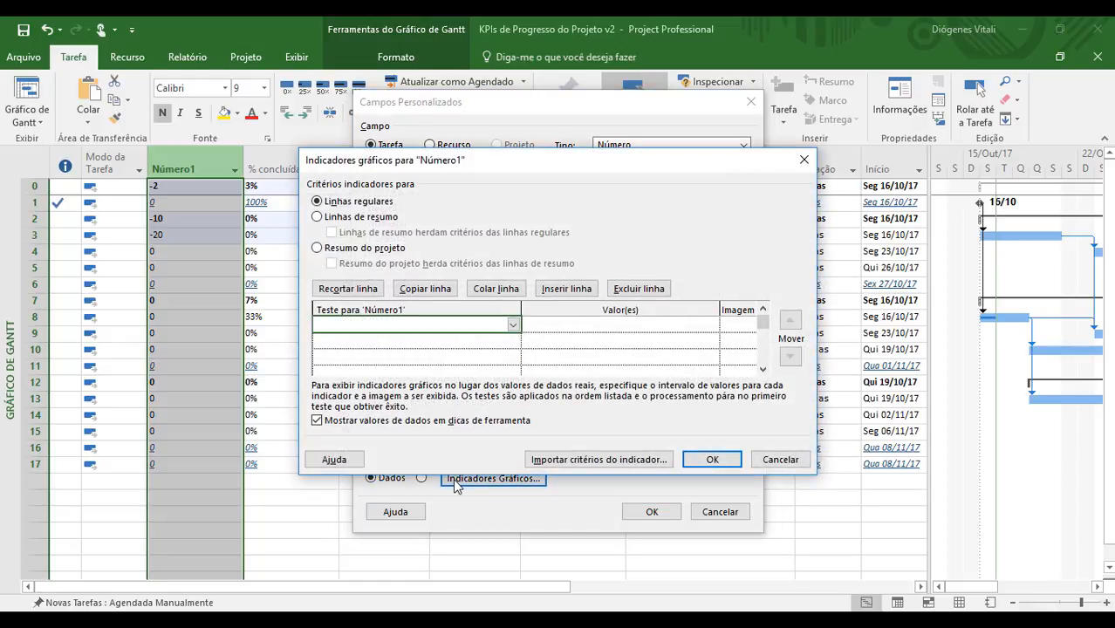
pyautogui.click(511, 325)
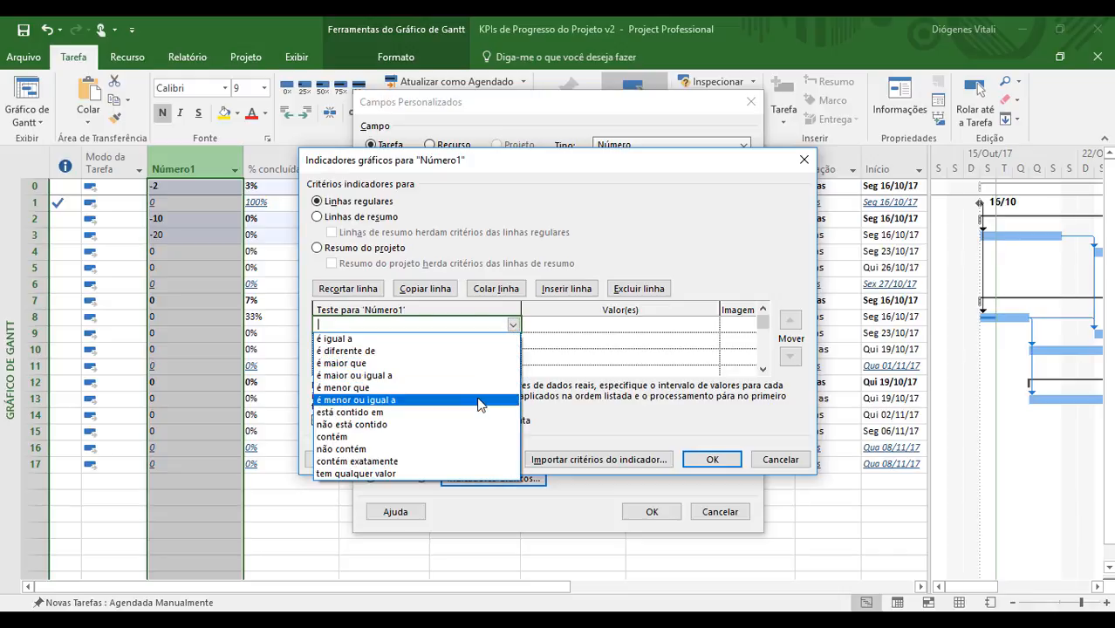
pyautogui.click(479, 402)
pyautogui.click(587, 324)
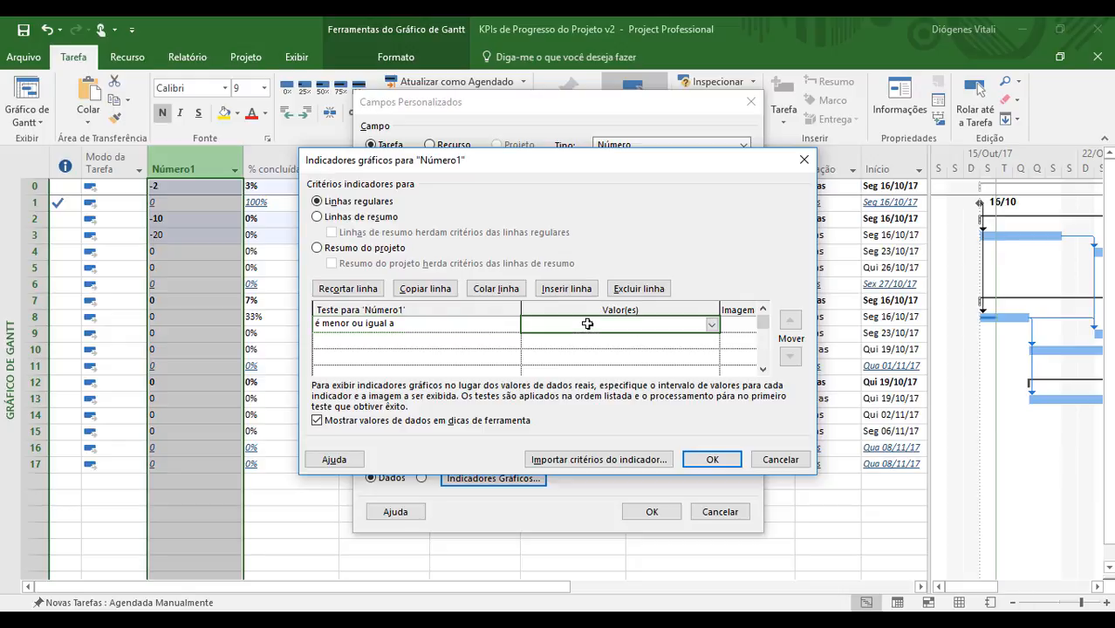
pyautogui.write('-10')
pyautogui.click(737, 323)
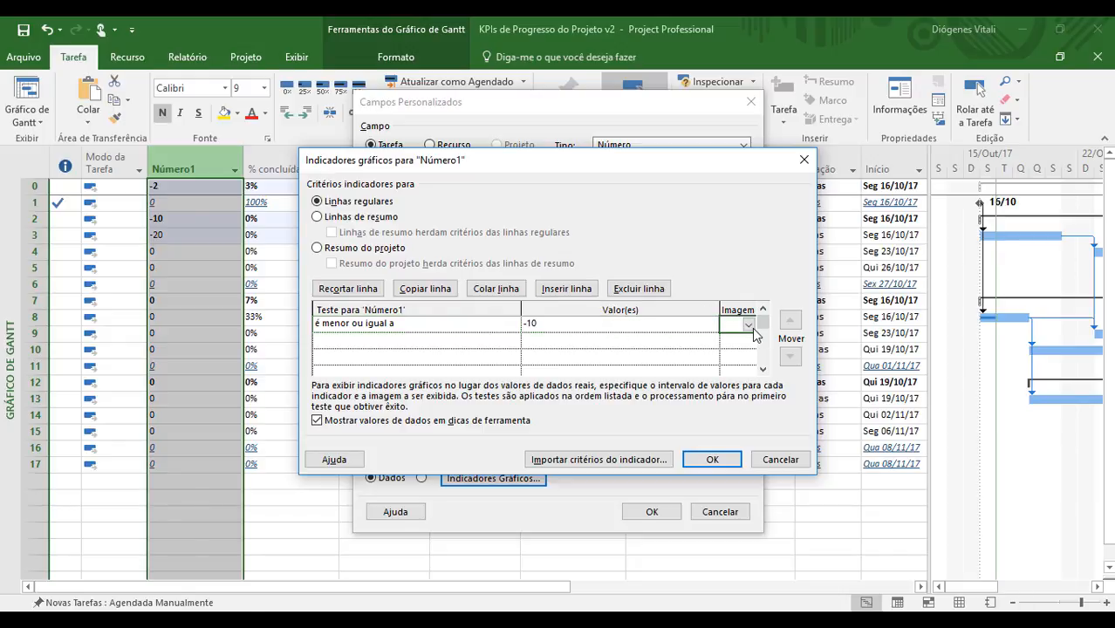
pyautogui.click(748, 324)
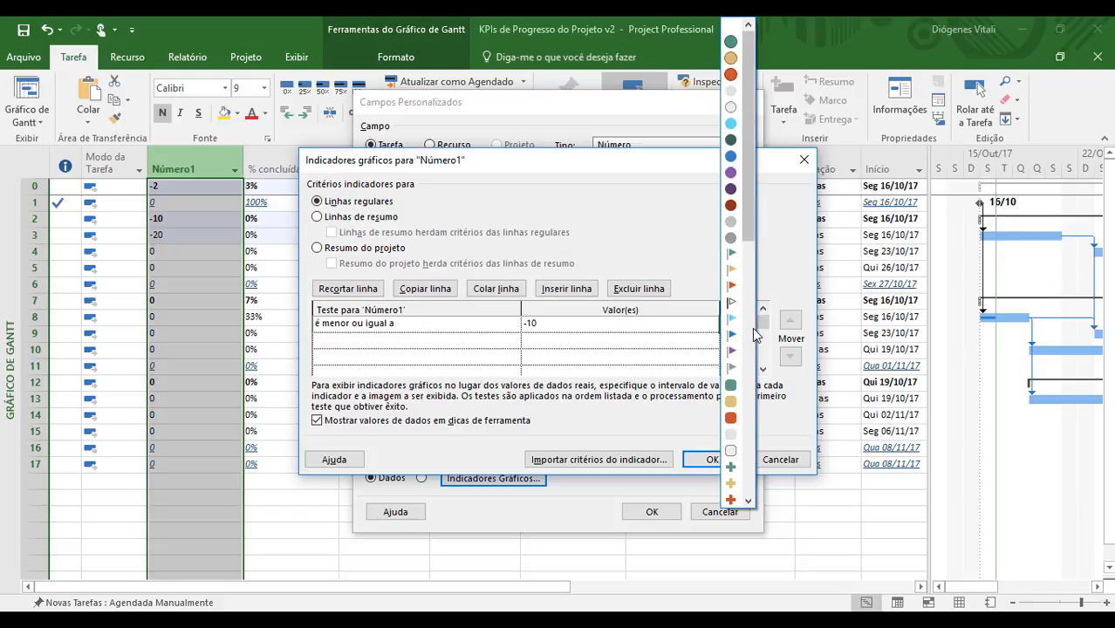
pyautogui.click(735, 81)
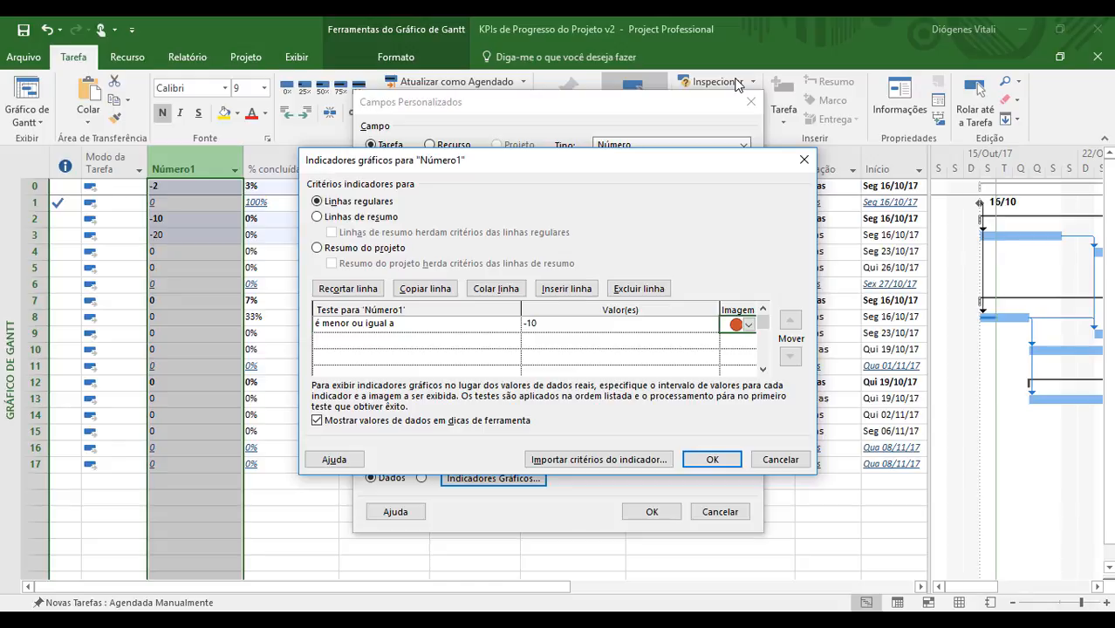
# Add a second indicator criterion that shows a yellow circle for values "é maior ou igual a" 0
pyautogui.click(471, 343)
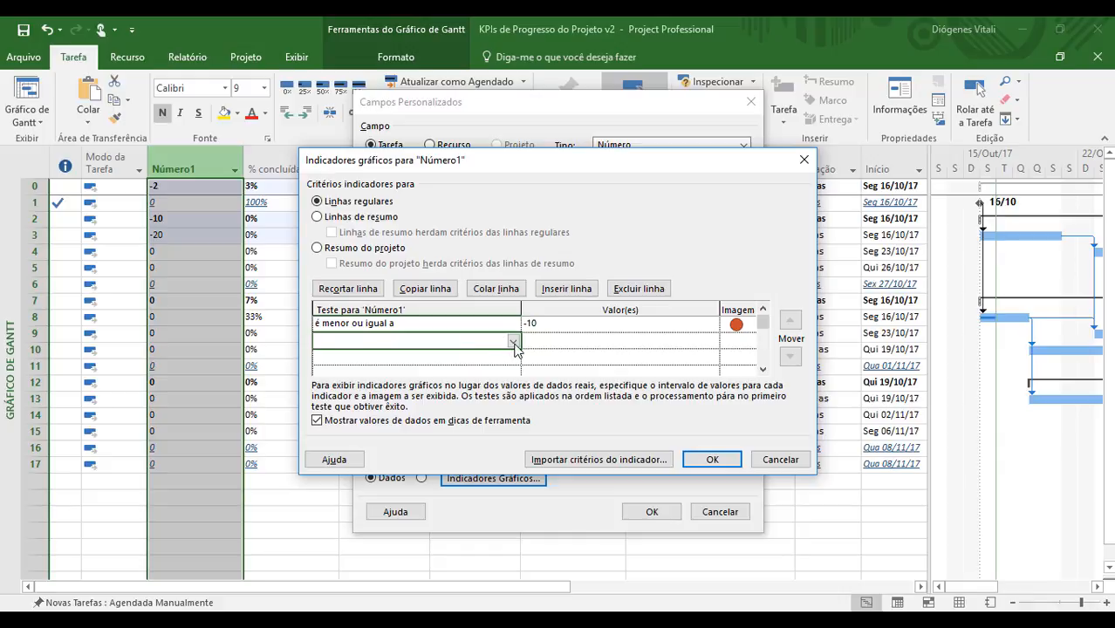
pyautogui.click(514, 343)
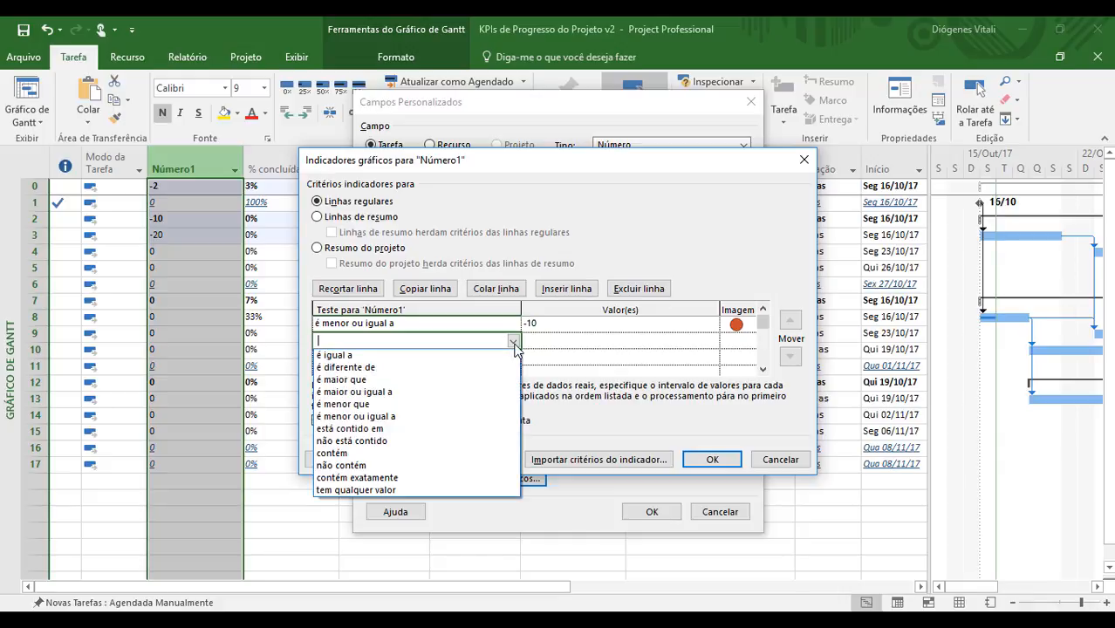
pyautogui.click(472, 392)
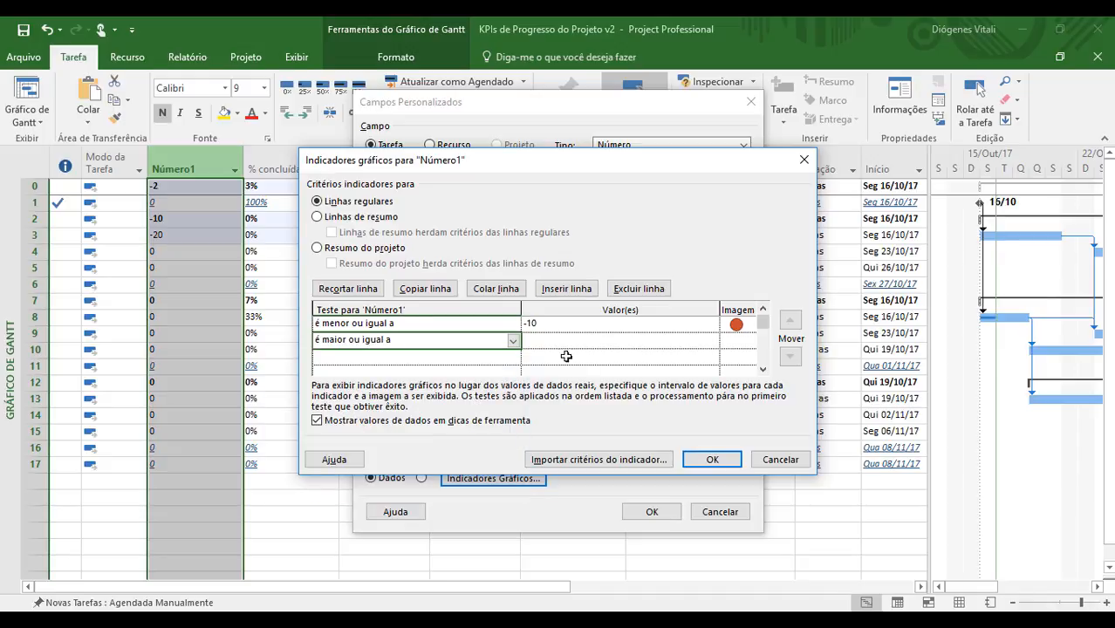
pyautogui.click(591, 340)
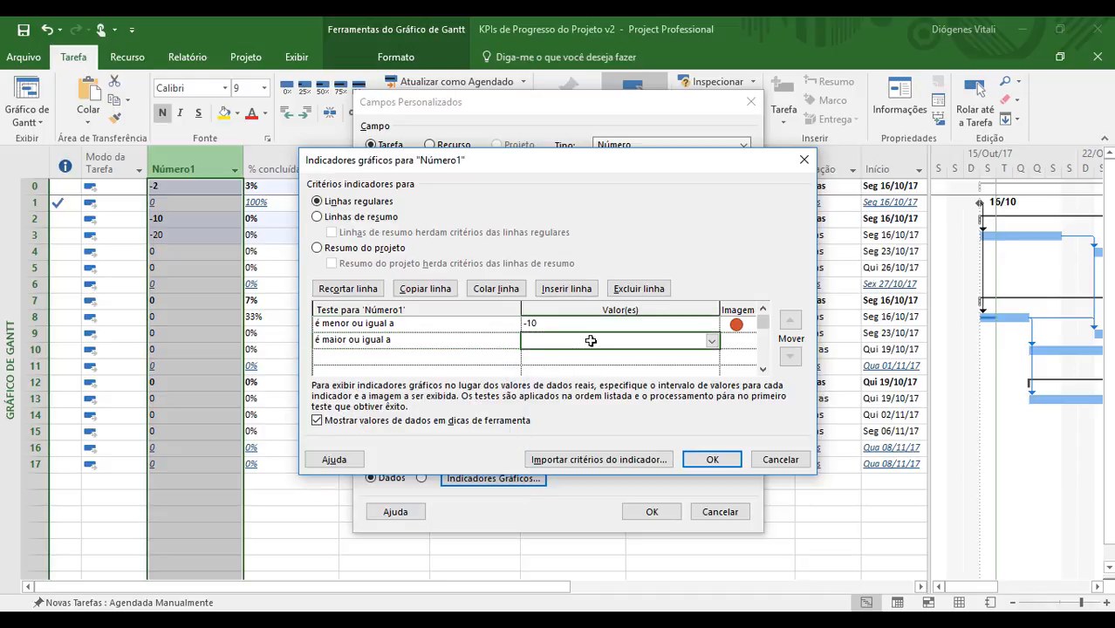
pyautogui.write('0')
pyautogui.click(742, 341)
pyautogui.click(751, 347)
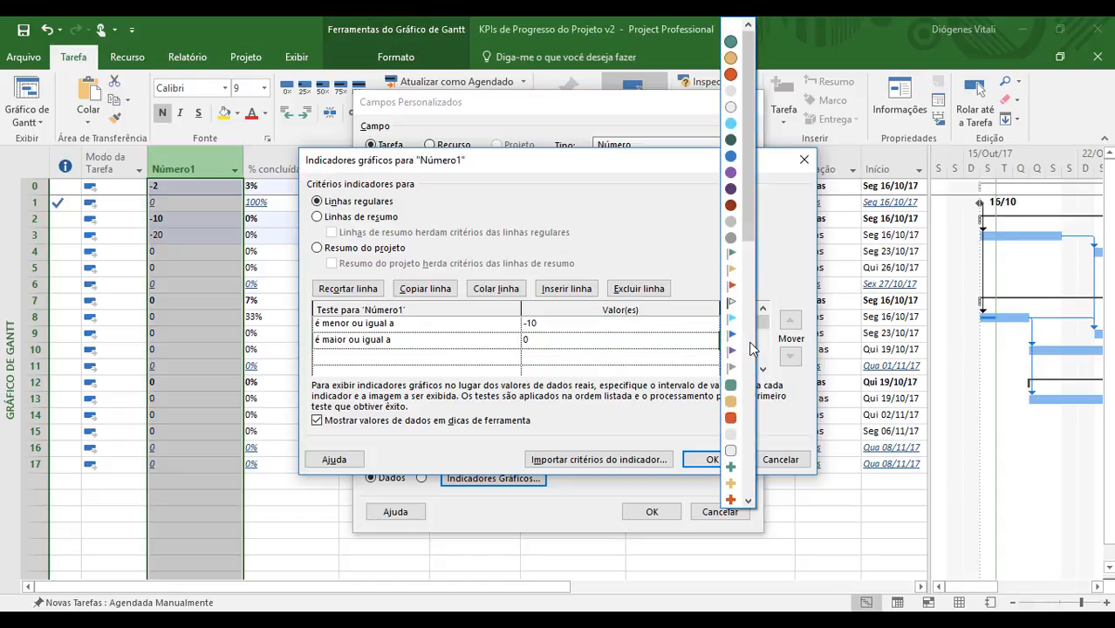
pyautogui.click(751, 347)
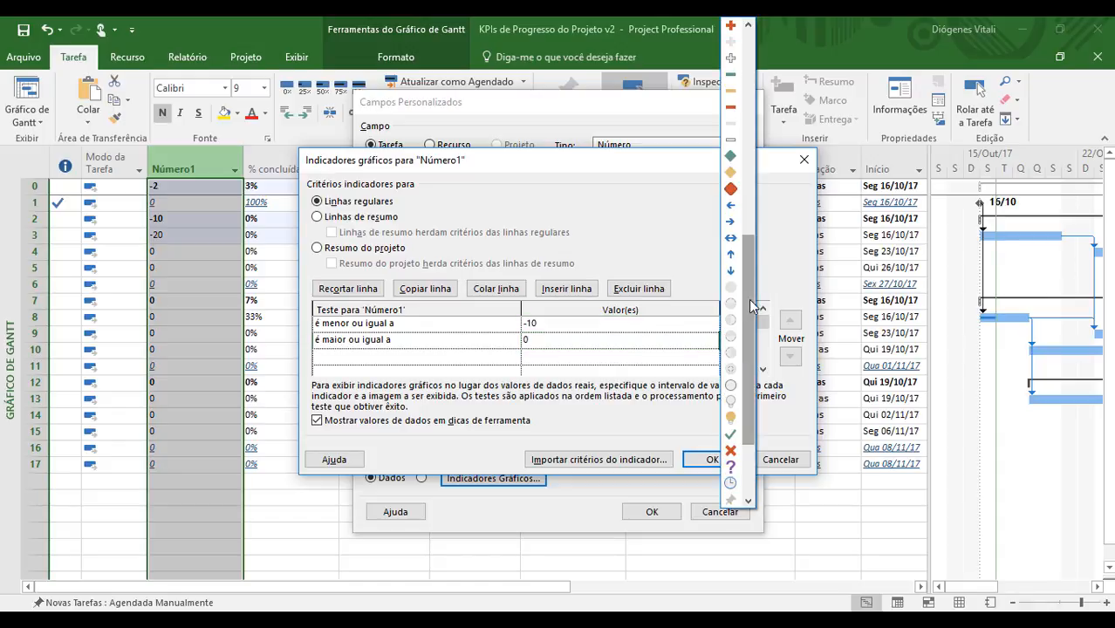
pyautogui.moveTo(751, 305); pyautogui.dragTo(748, 66)
pyautogui.click(734, 62)
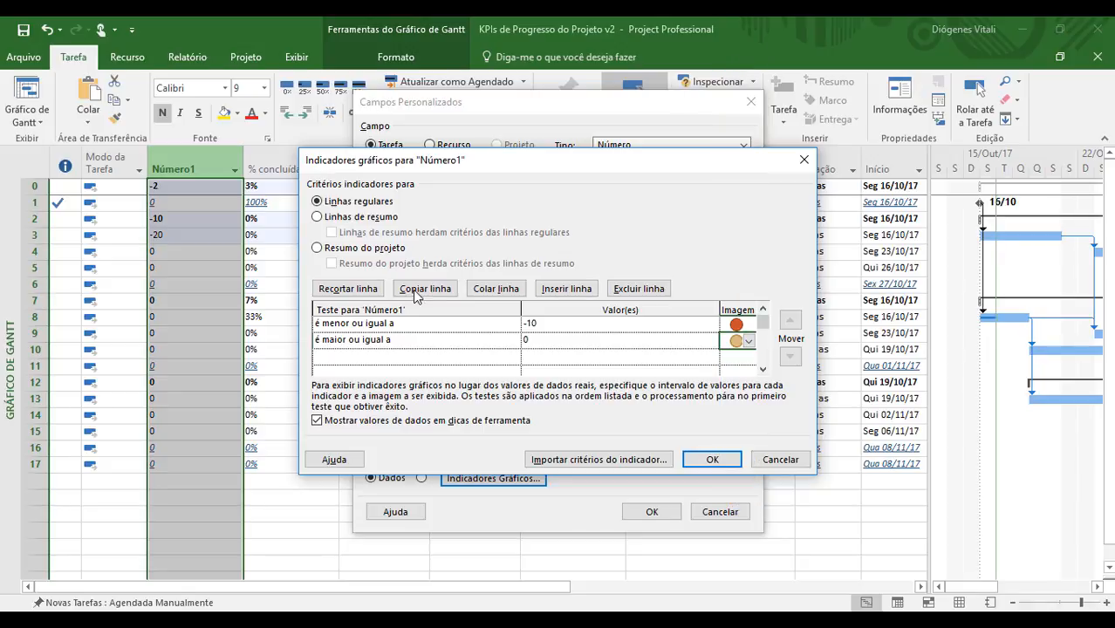
# Change the test of the yellow circle criterion to "é menor que"
pyautogui.click(464, 357)
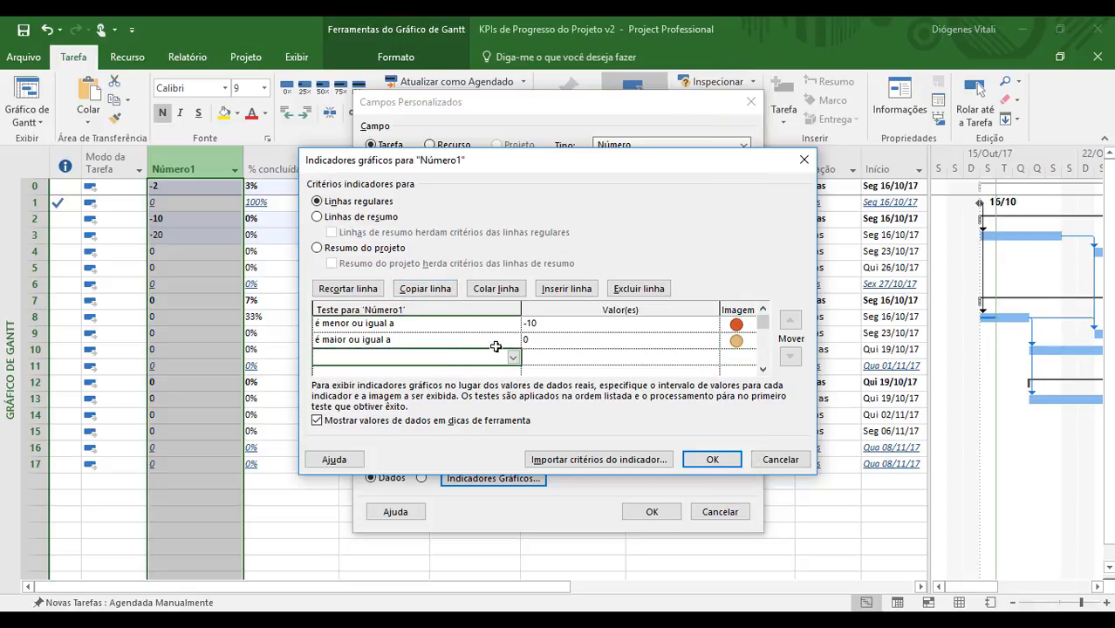
pyautogui.click(499, 347)
pyautogui.click(513, 343)
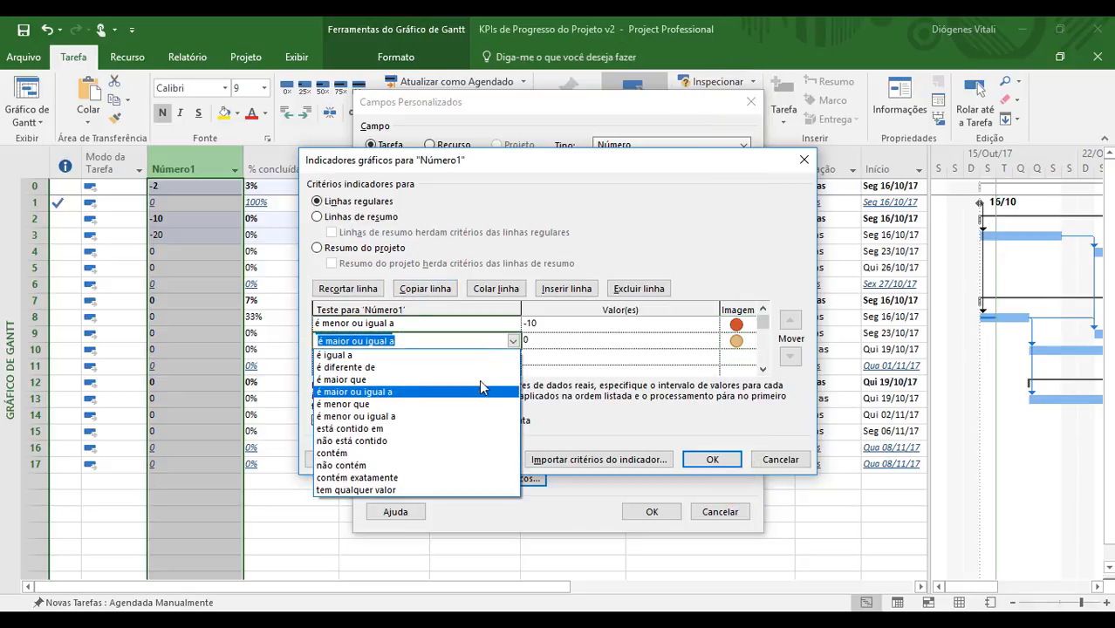
pyautogui.click(478, 404)
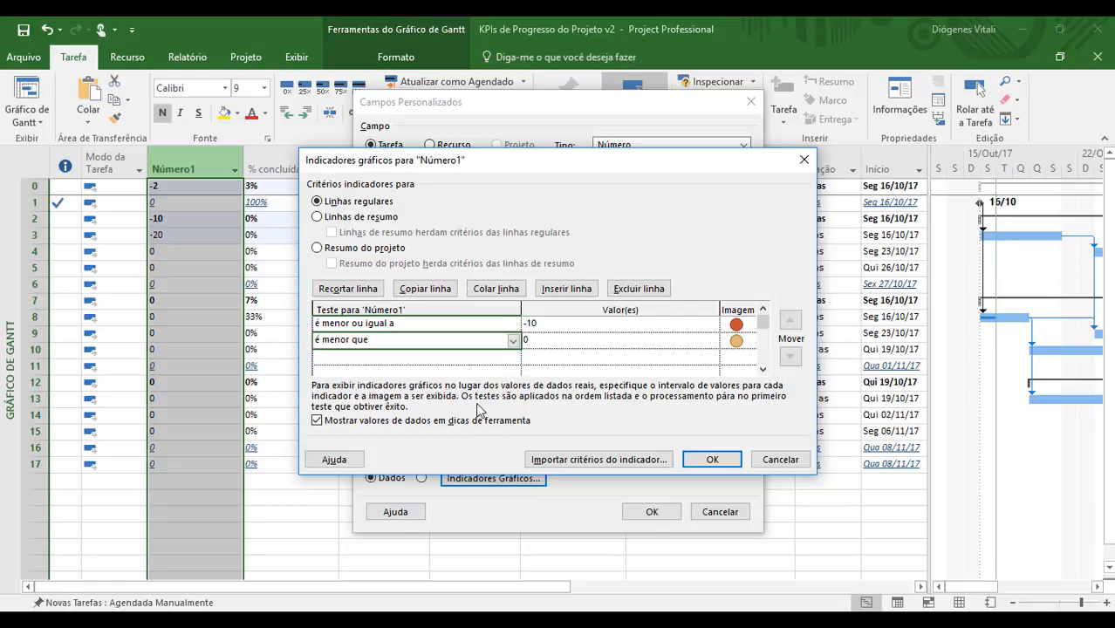
# Add a third criterion showing a green circle for values "é maior ou igual a" 0, and accept the indicator and custom field settings
pyautogui.click(504, 356)
pyautogui.click(513, 356)
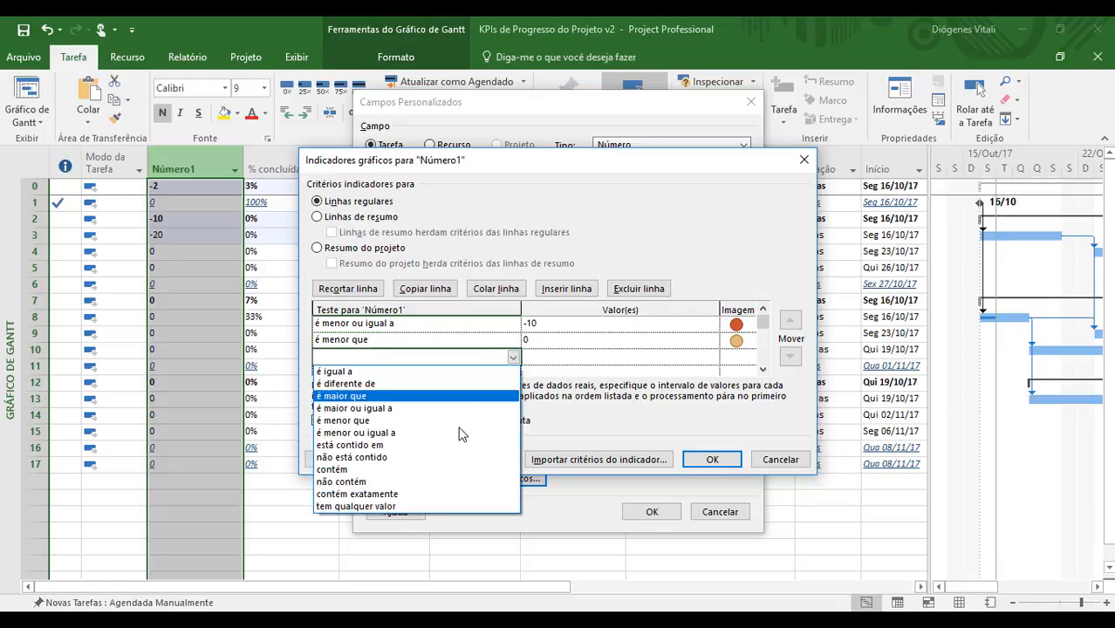
pyautogui.click(459, 408)
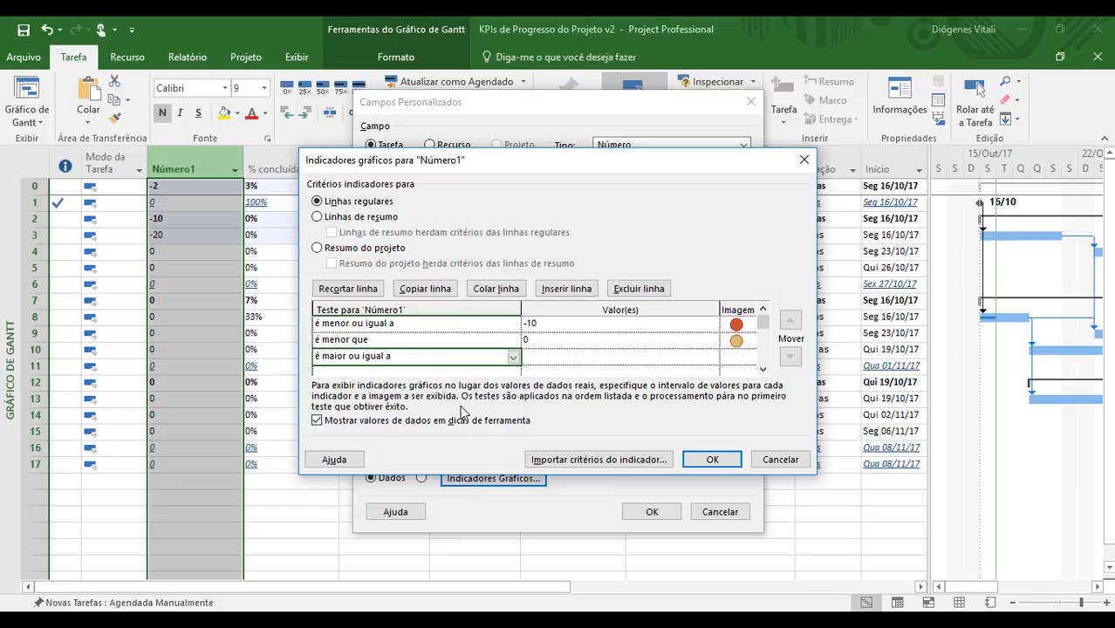
pyautogui.click(558, 353)
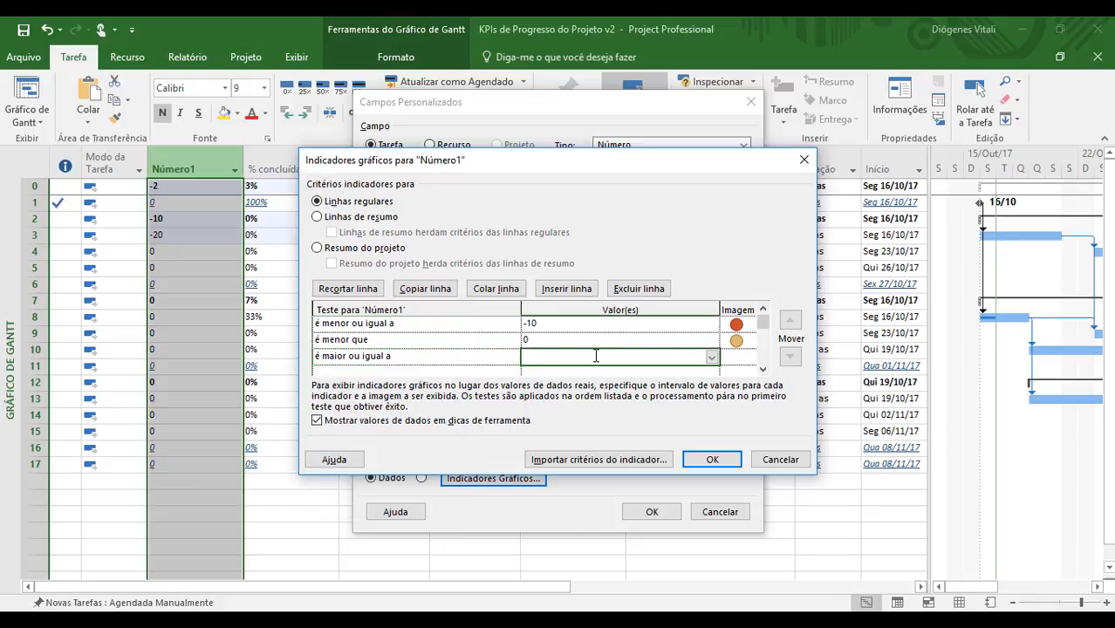
pyautogui.write('0')
pyautogui.click(752, 361)
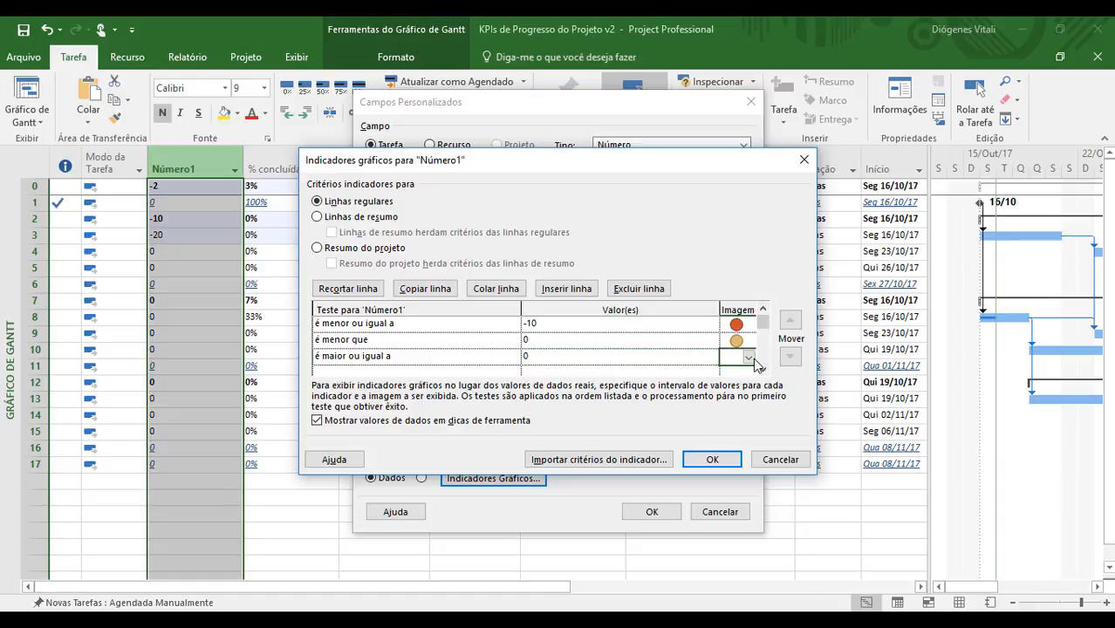
pyautogui.click(749, 360)
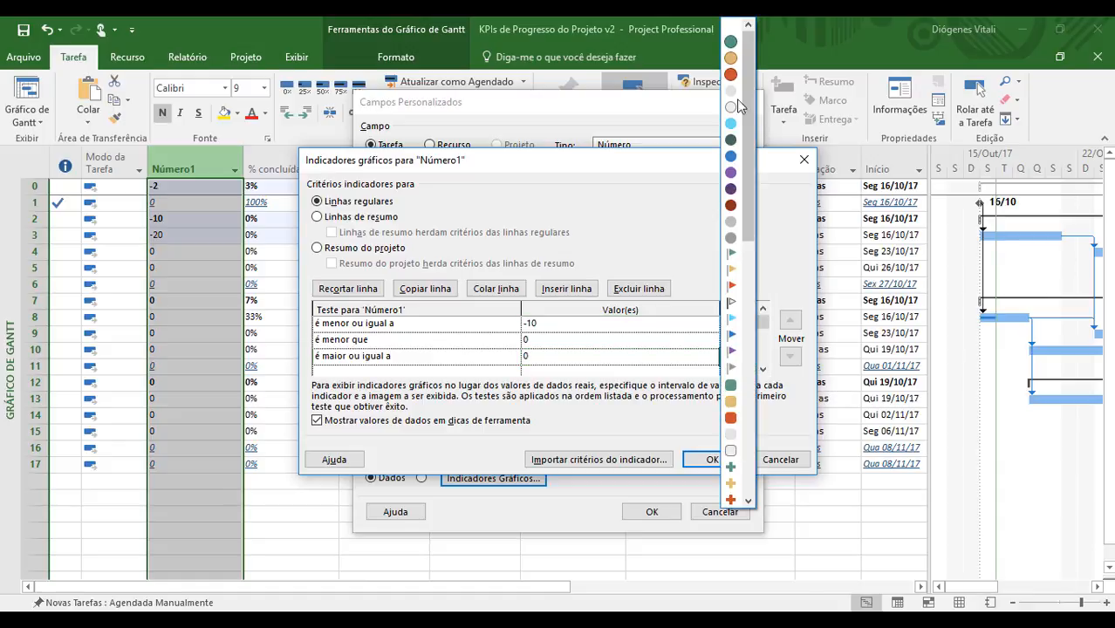
pyautogui.click(737, 44)
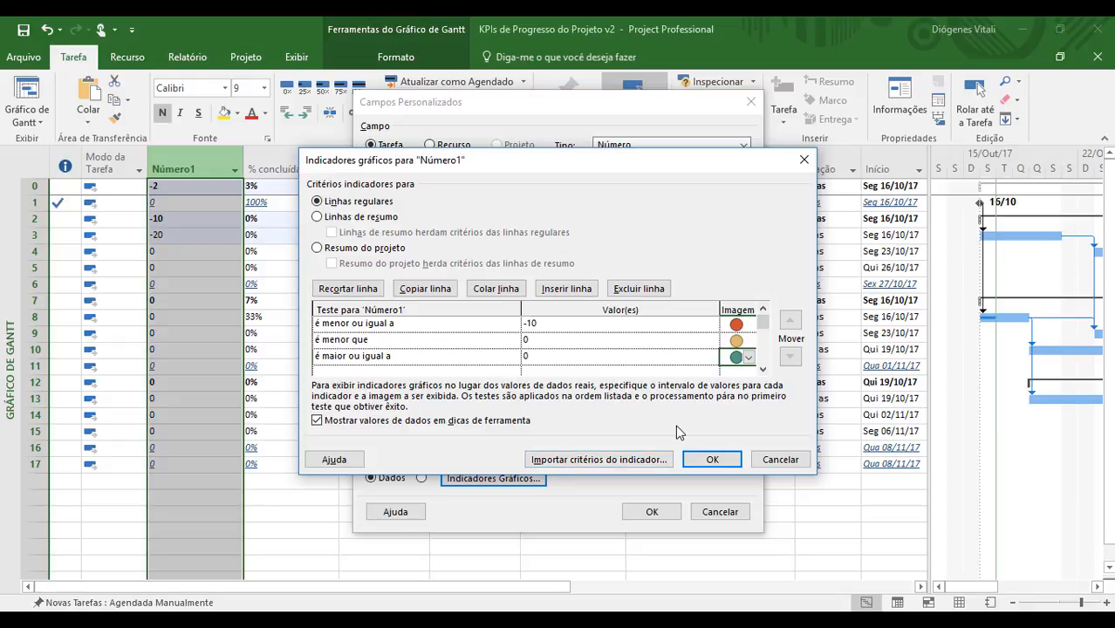
pyautogui.click(712, 460)
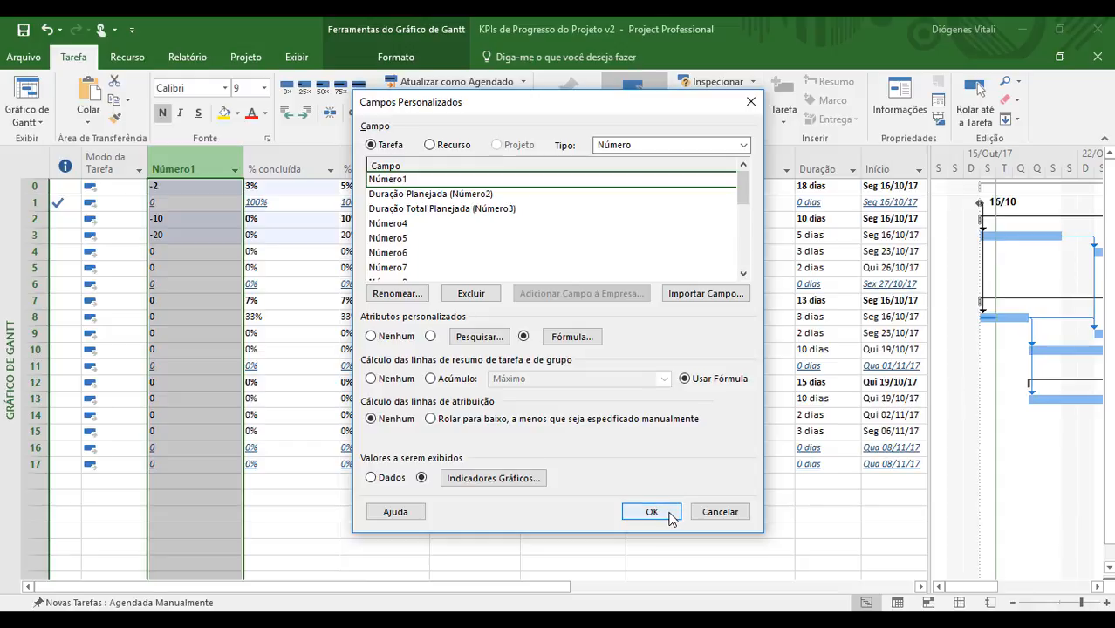
pyautogui.click(651, 511)
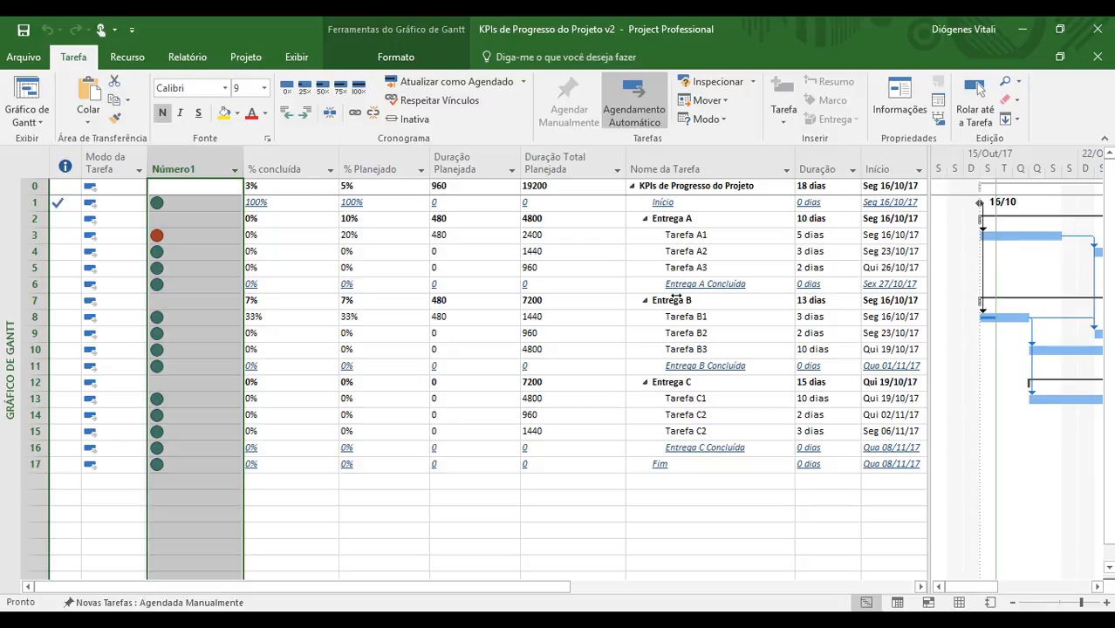
# Make the summary rows inherit Número1's indicator criteria from the regular rows, replacing their own criteria, and accept the custom field settings
pyautogui.rightClick(210, 165)
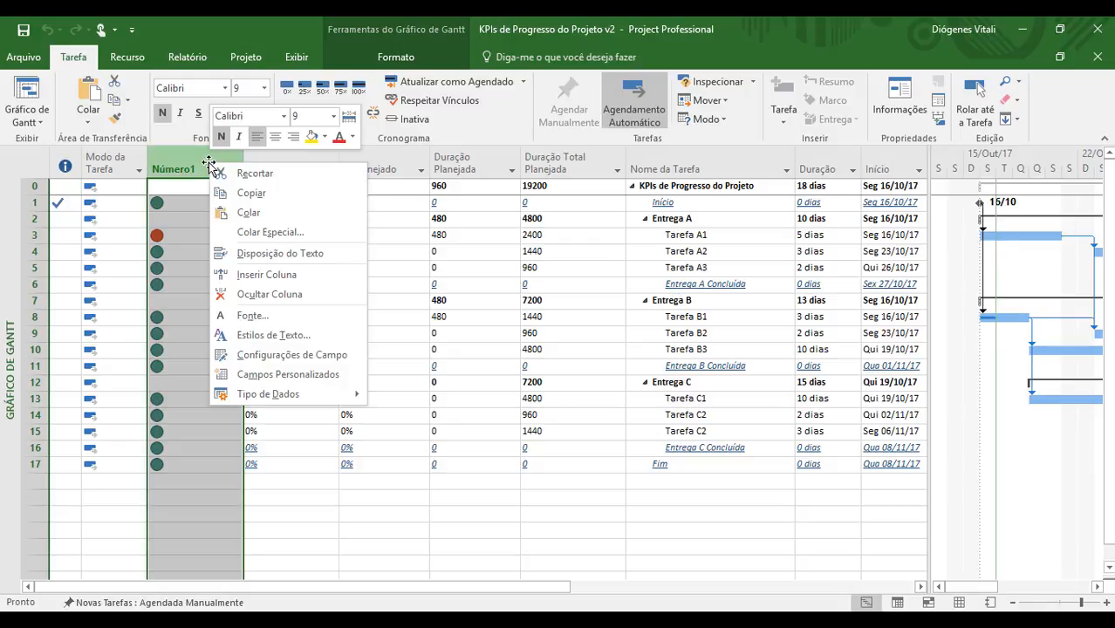
pyautogui.click(320, 375)
pyautogui.click(504, 483)
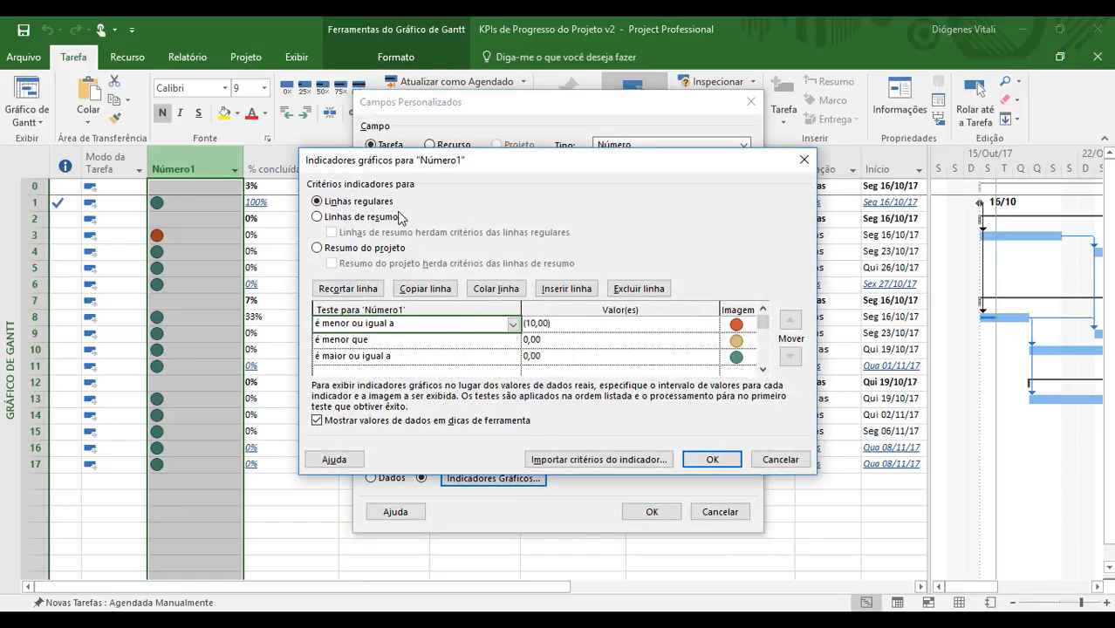
pyautogui.click(389, 220)
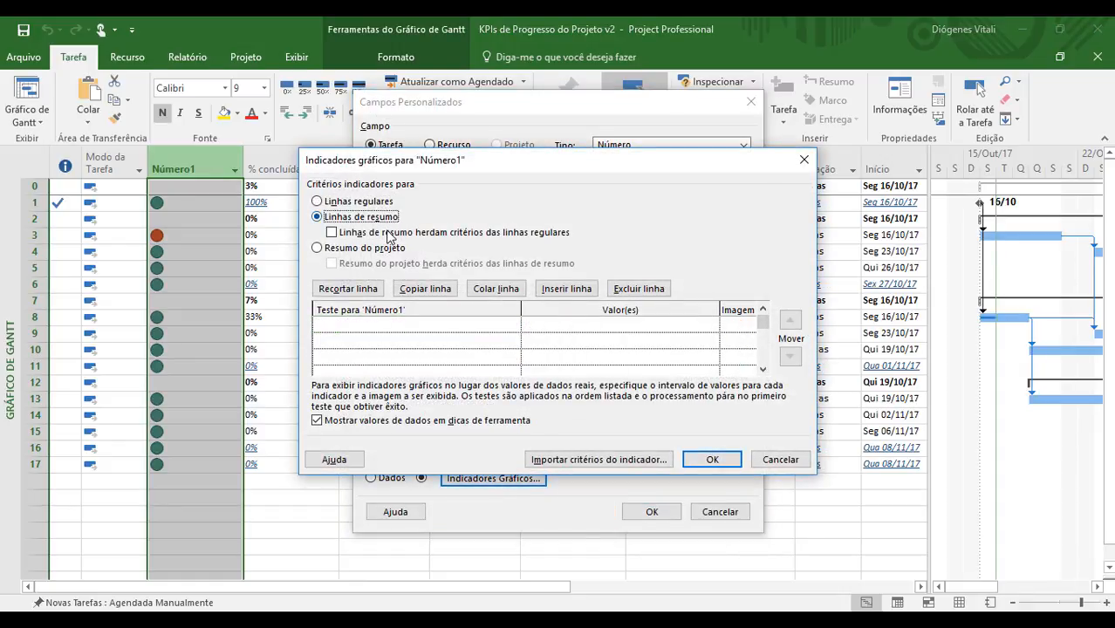
pyautogui.click(389, 234)
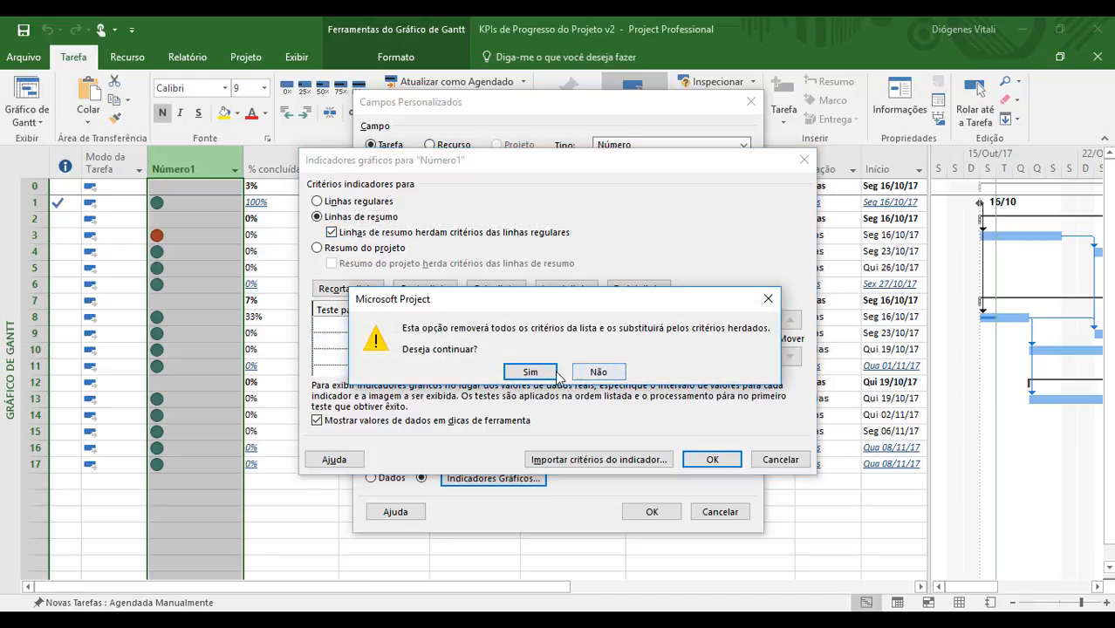
pyautogui.click(551, 373)
pyautogui.click(714, 459)
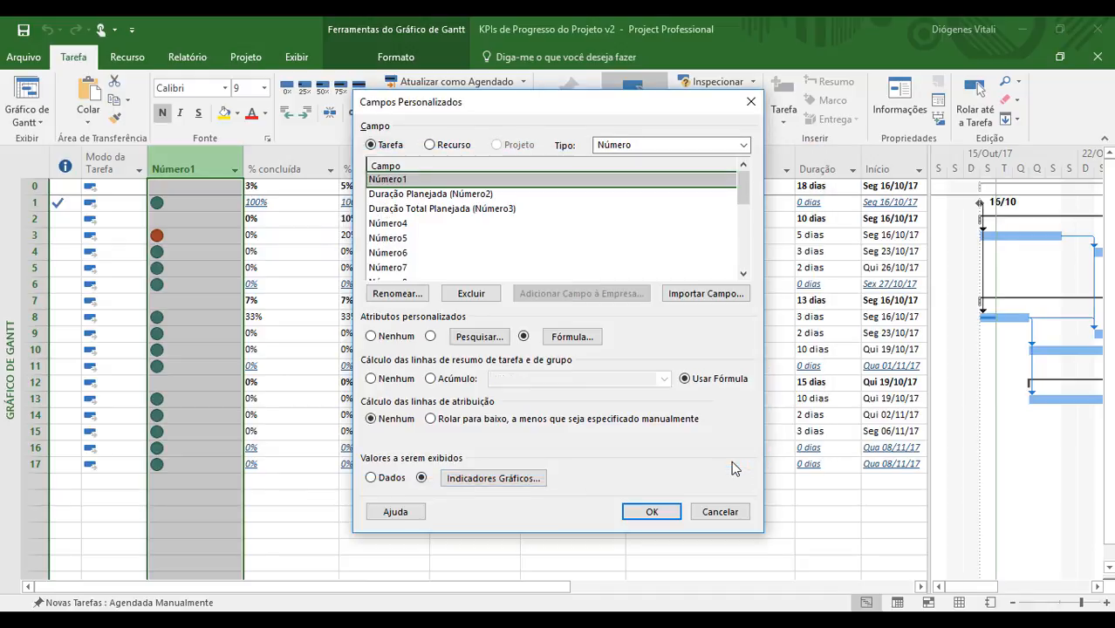
pyautogui.click(652, 511)
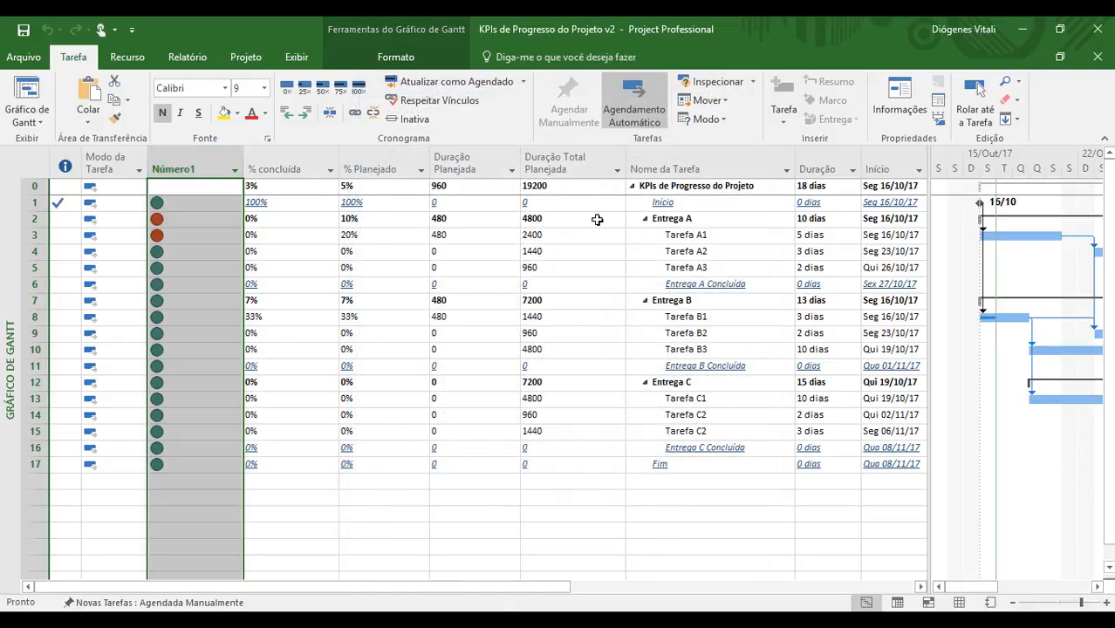
# Make the project summary inherit Número1's graphical indicator criteria from the summary rows, and accept the indicator and custom field settings
pyautogui.rightClick(204, 159)
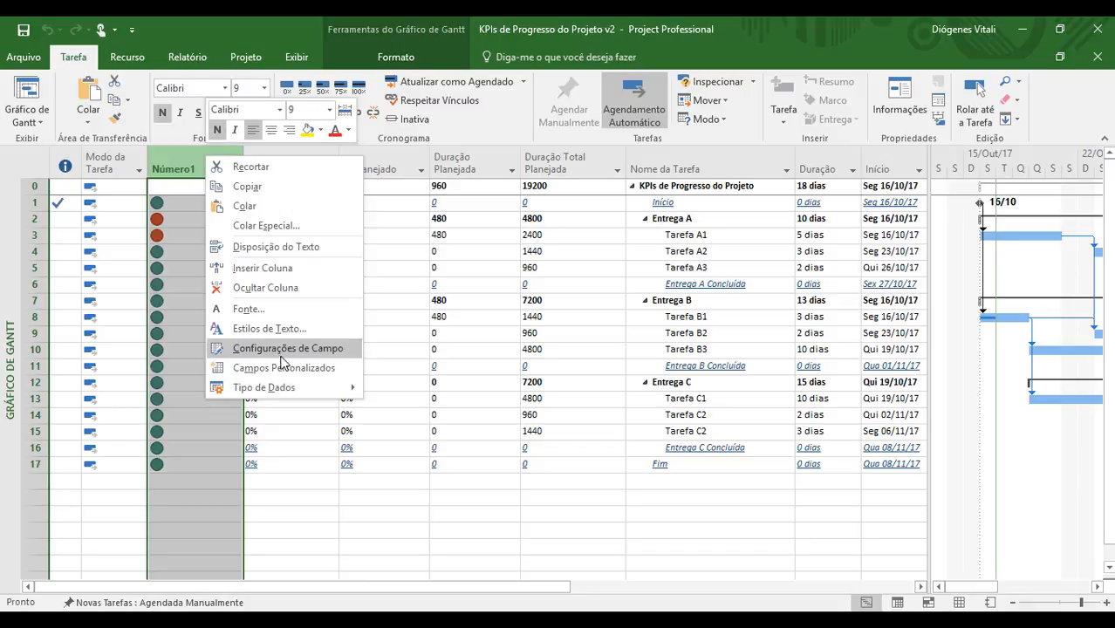
pyautogui.click(346, 371)
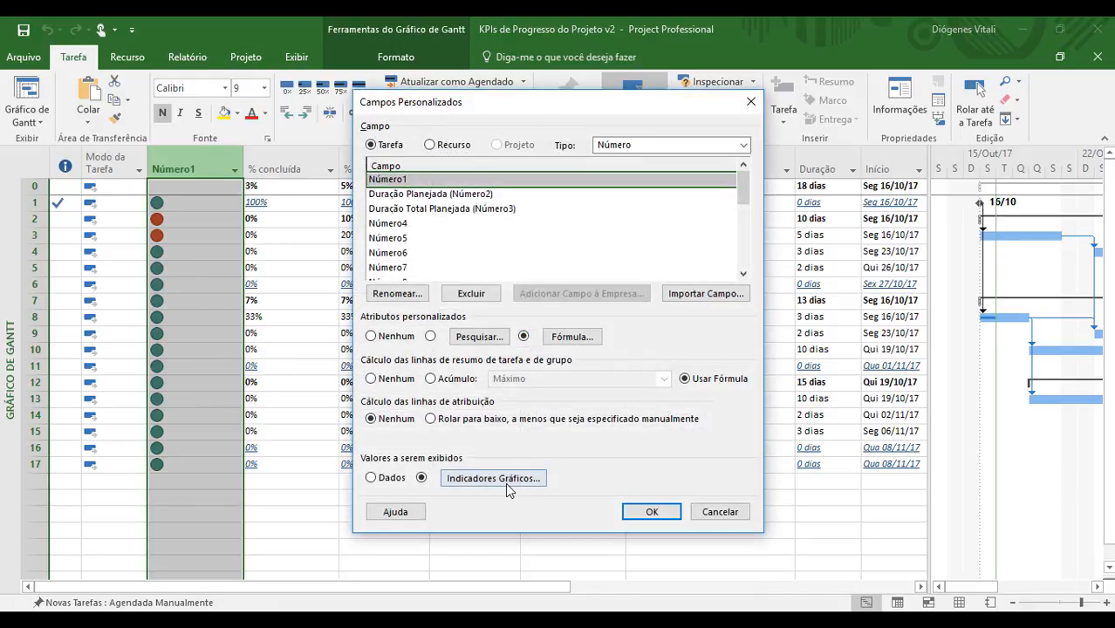
pyautogui.click(505, 483)
pyautogui.click(384, 249)
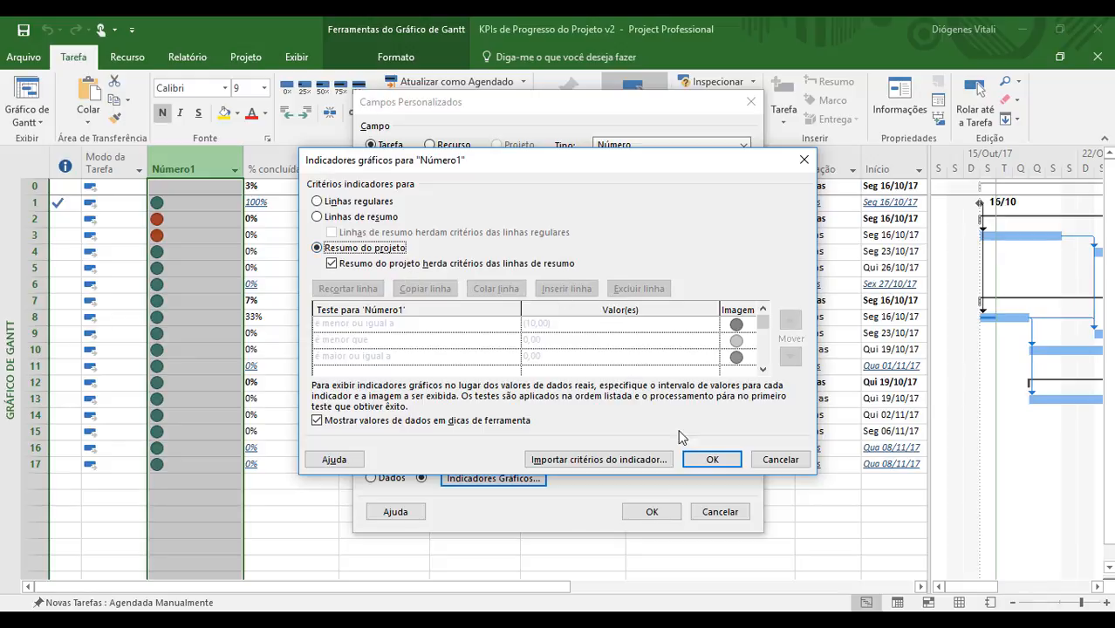
pyautogui.click(712, 460)
pyautogui.click(651, 511)
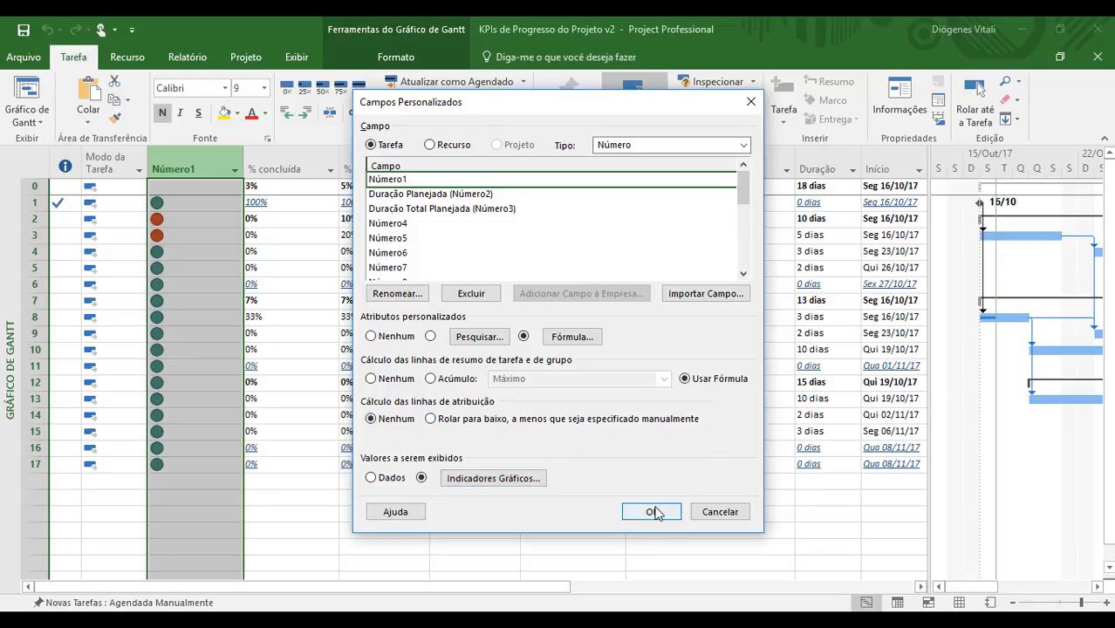
pyautogui.click(397, 397)
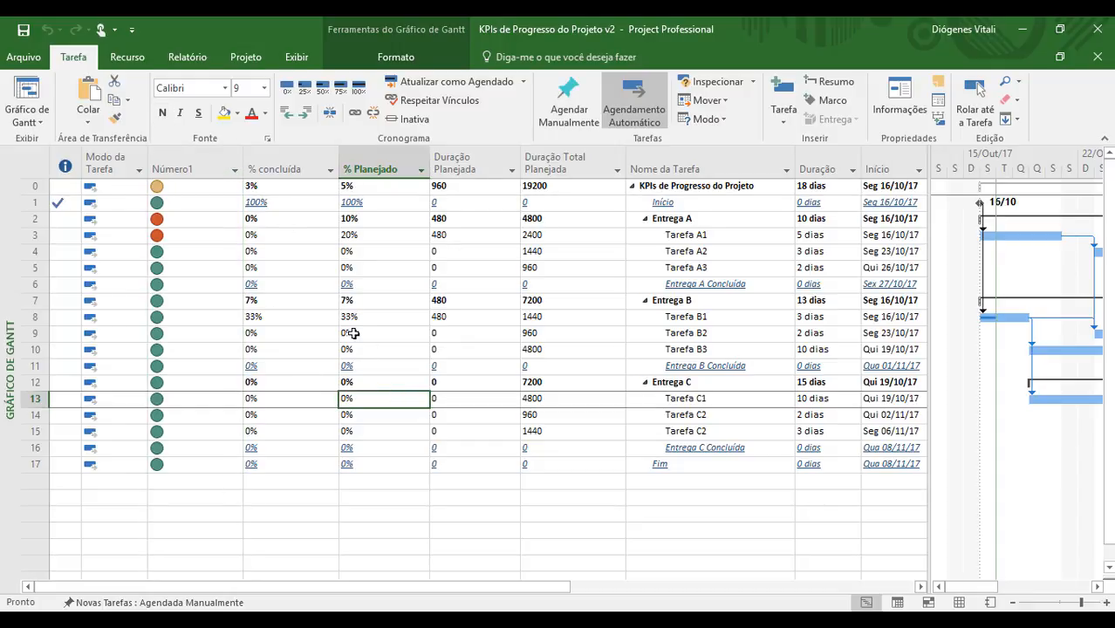
# Rename the custom field Número1 to "KPI Progresso", accept the custom field settings, and narrow its column in the task table
pyautogui.click(210, 160)
pyautogui.rightClick(210, 164)
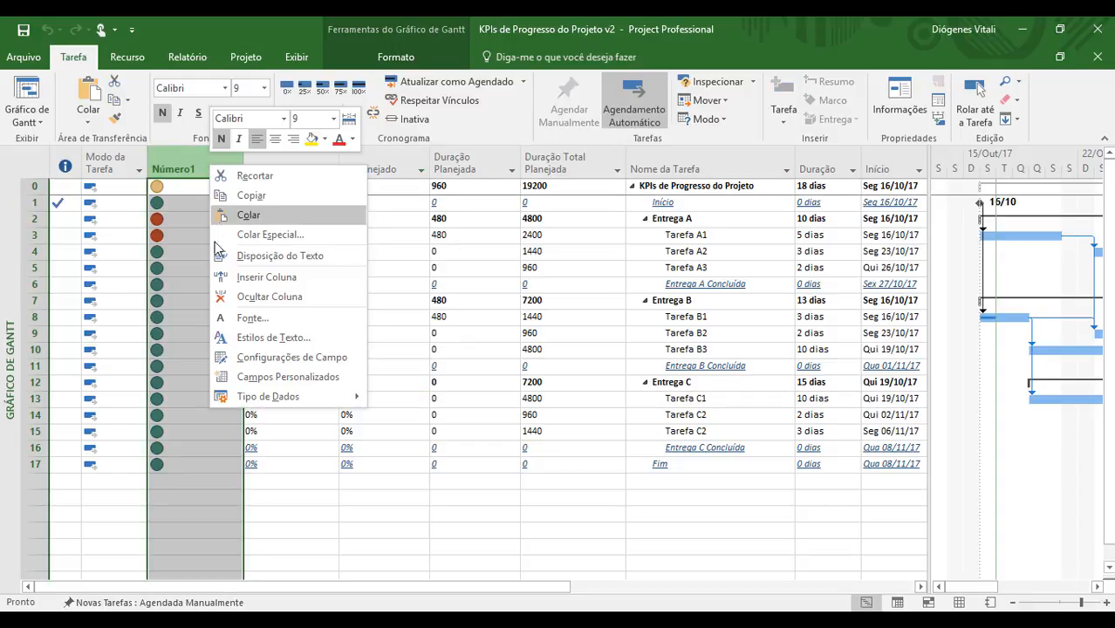
pyautogui.click(290, 380)
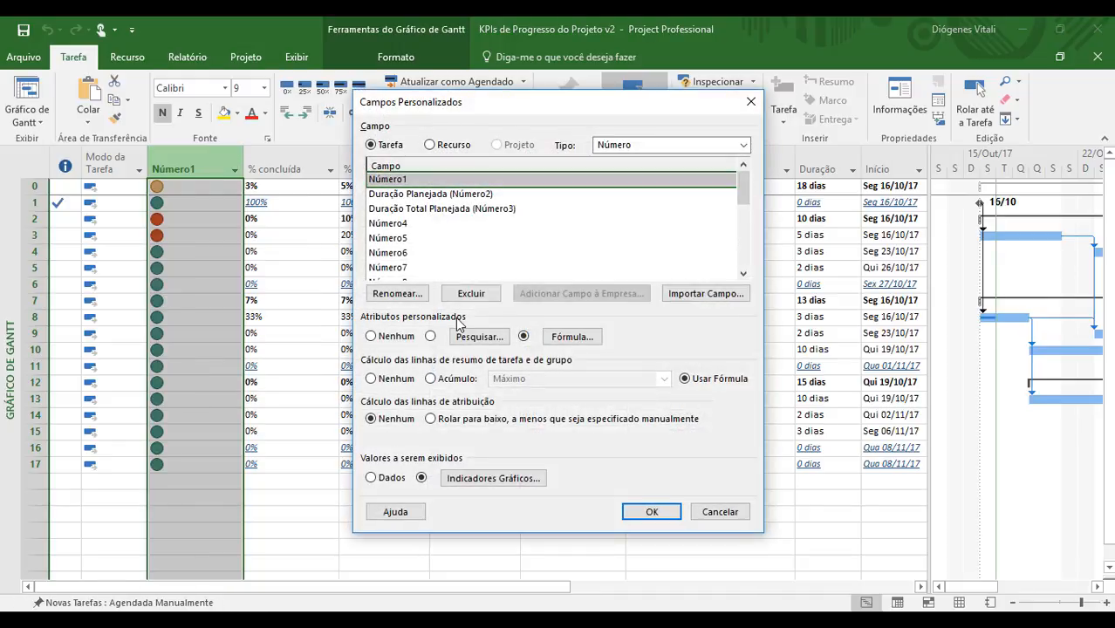
pyautogui.click(410, 297)
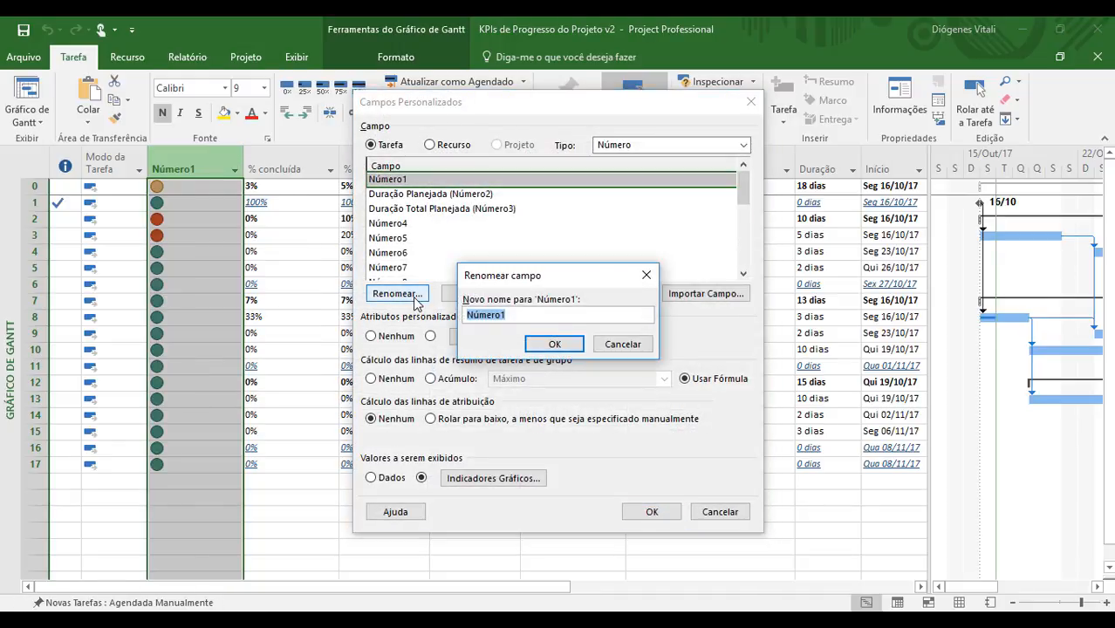
pyautogui.write('KPI Progresso')
pyautogui.click(565, 343)
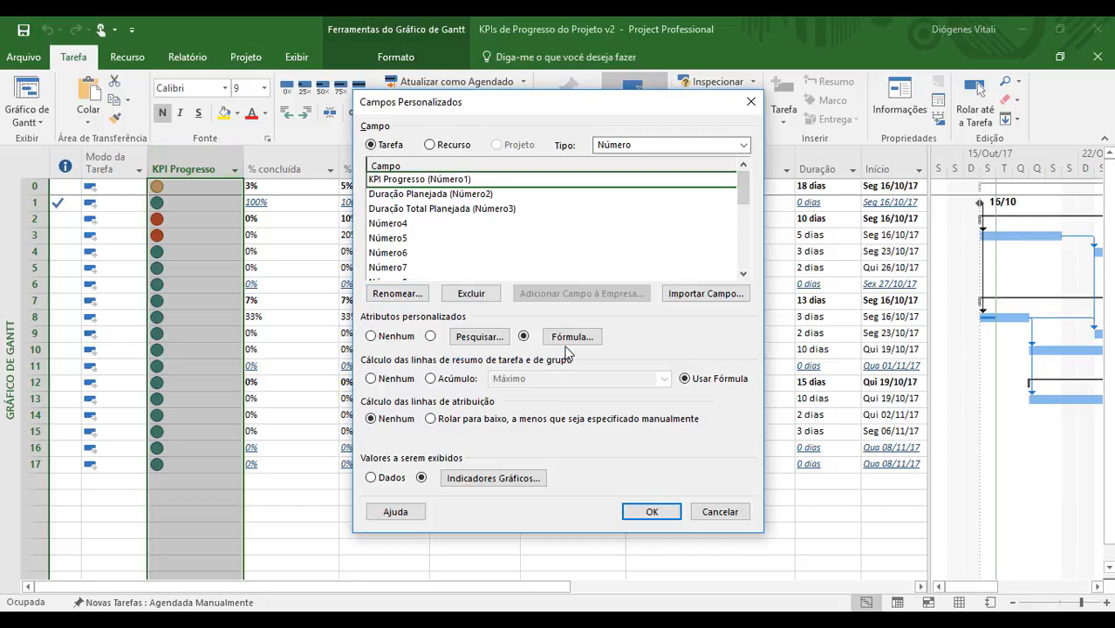
pyautogui.click(652, 512)
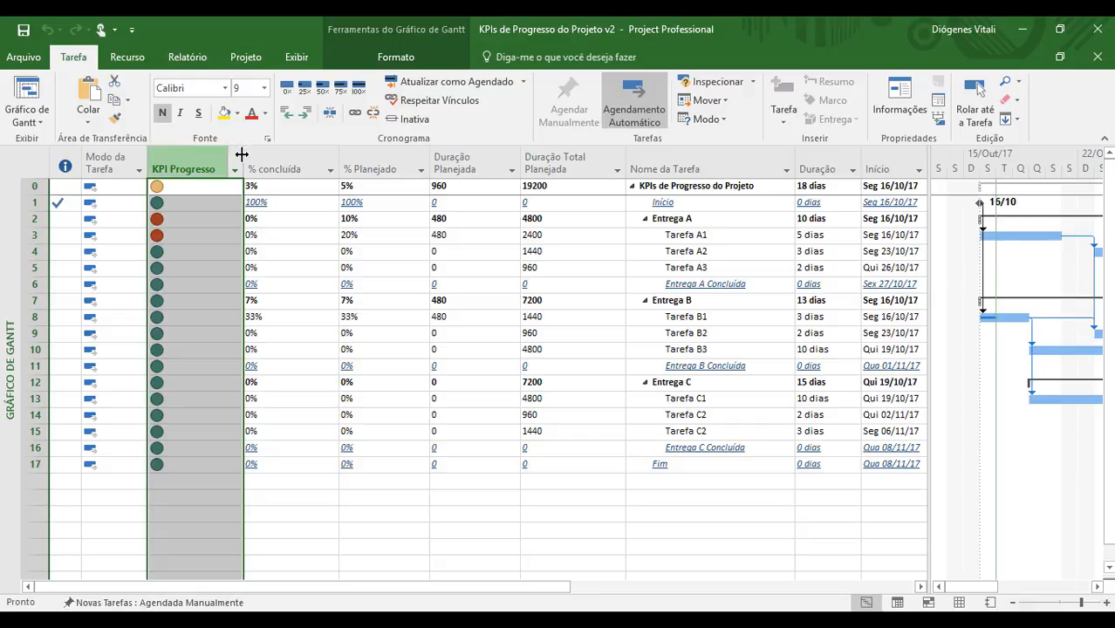
pyautogui.moveTo(244, 155)
pyautogui.mouseDown()
pyautogui.moveTo(210, 153)
pyautogui.moveTo(224, 154)
pyautogui.mouseUp()
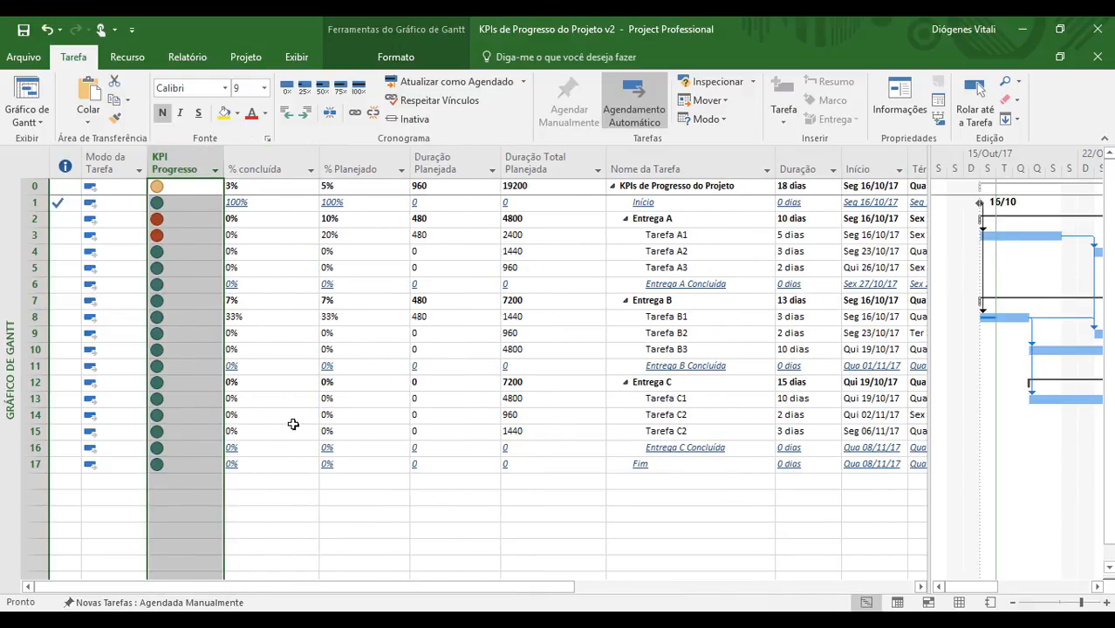
# Remove the Duração Planejada and Duração Total Planejada columns from the task table
pyautogui.click(29, 171)
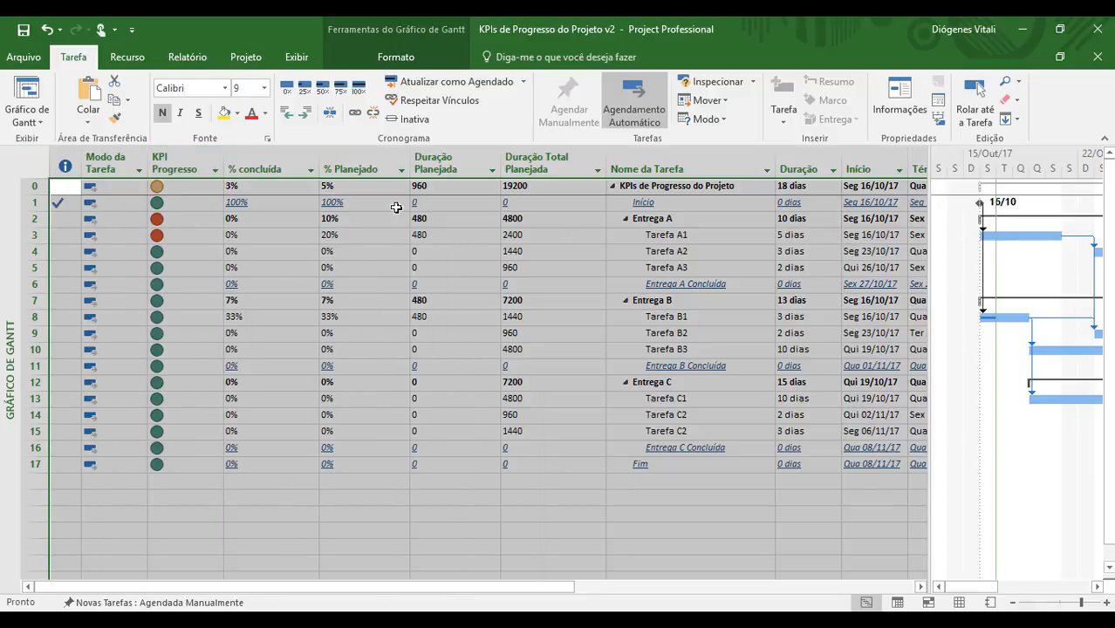
pyautogui.click(593, 282)
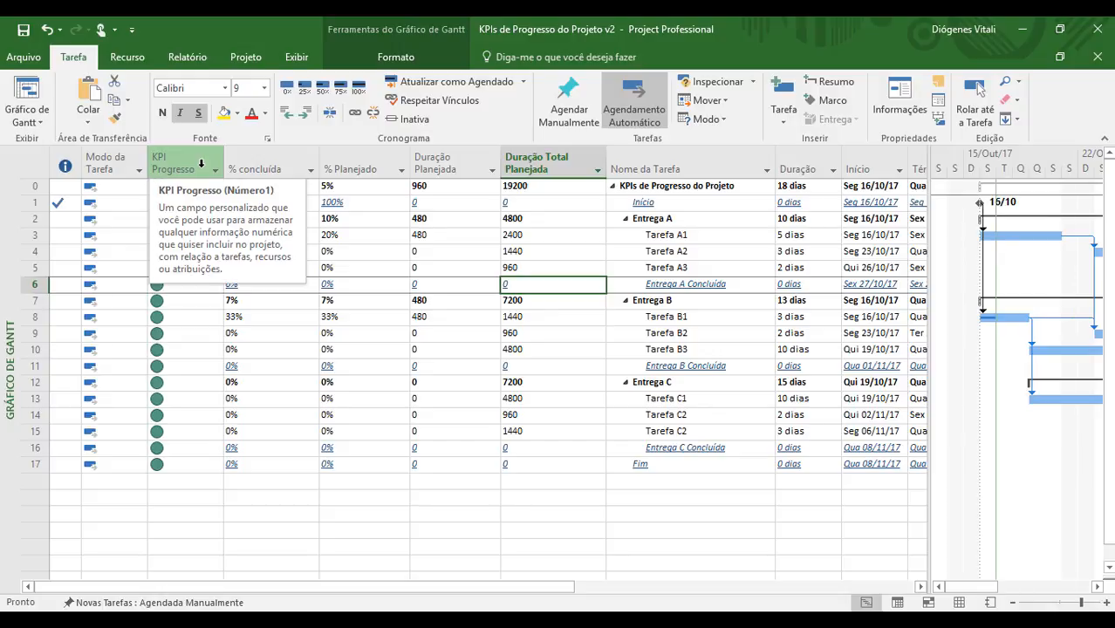
pyautogui.moveTo(437, 153); pyautogui.dragTo(526, 158)
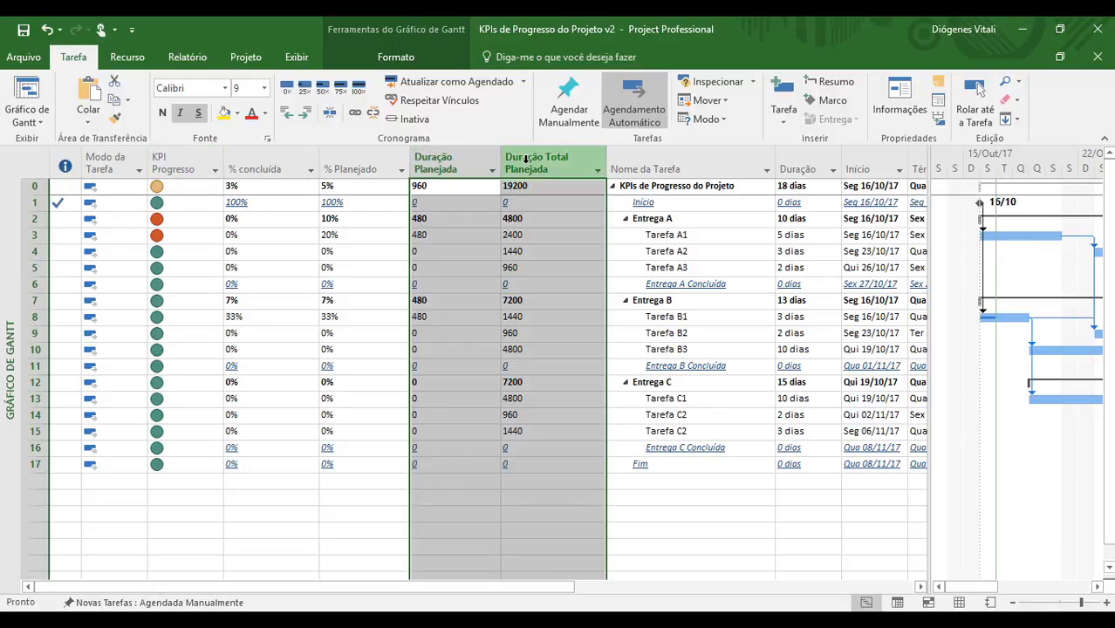
pyautogui.press('Delete')
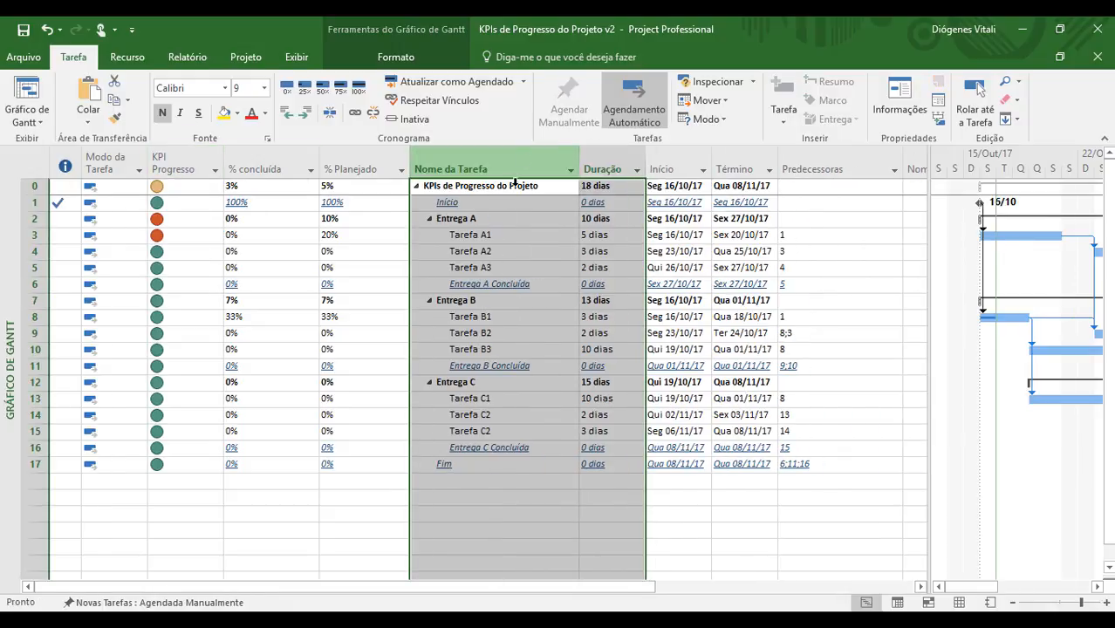
pyautogui.click(502, 268)
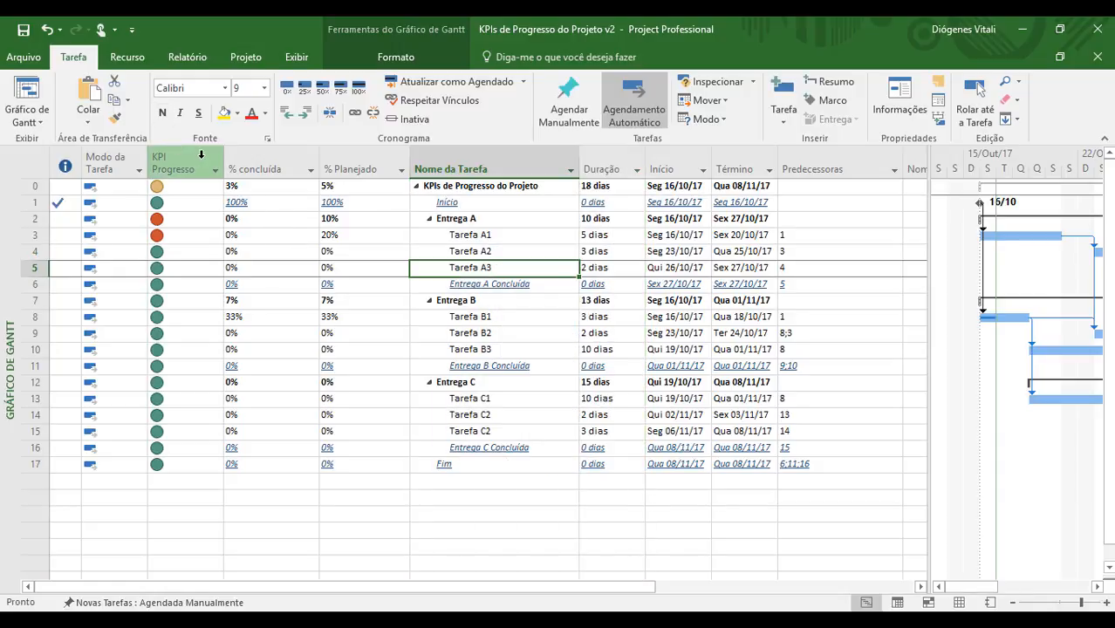
# Examine the KPI Progresso indicators against % concluída and % Planejado for Entrega A, Tarefa A1 and the project summary row
pyautogui.click(282, 155)
pyautogui.click(359, 156)
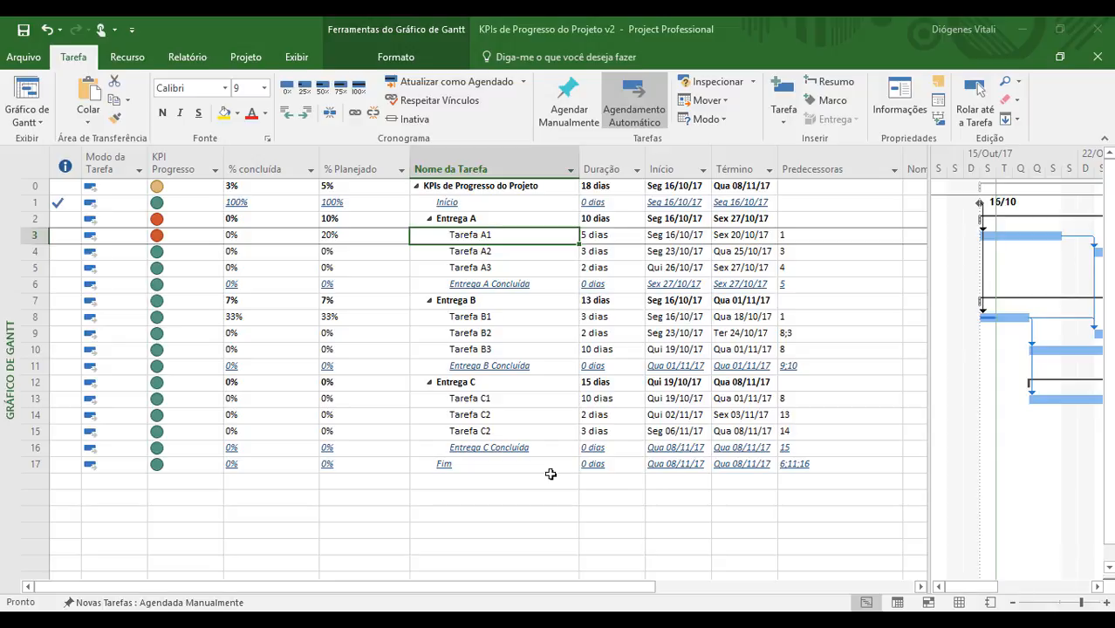
pyautogui.click(183, 162)
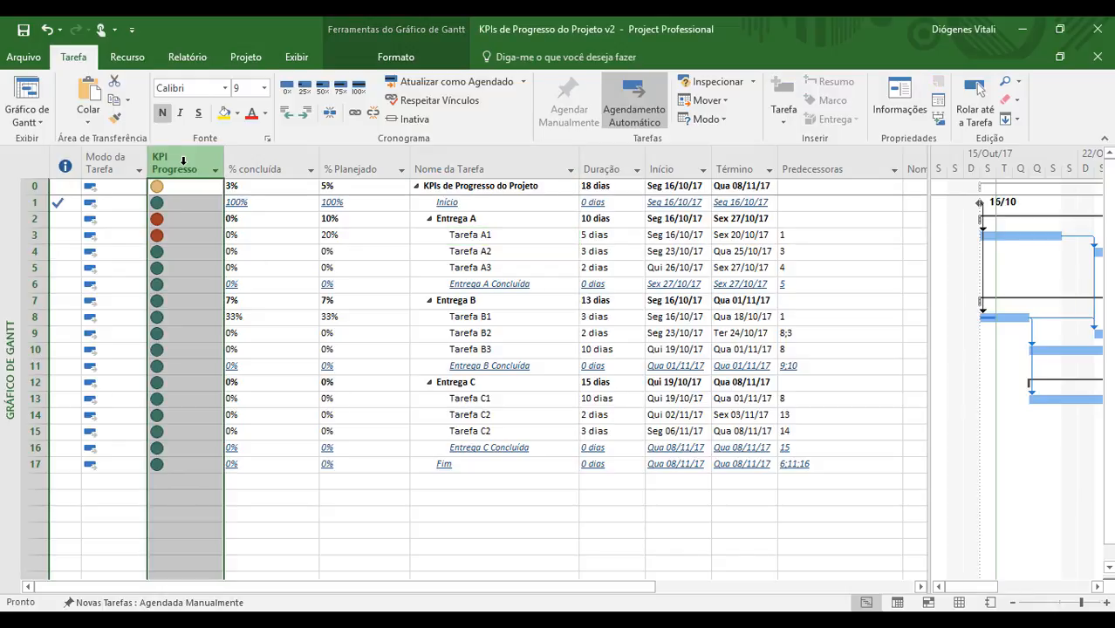
pyautogui.click(282, 255)
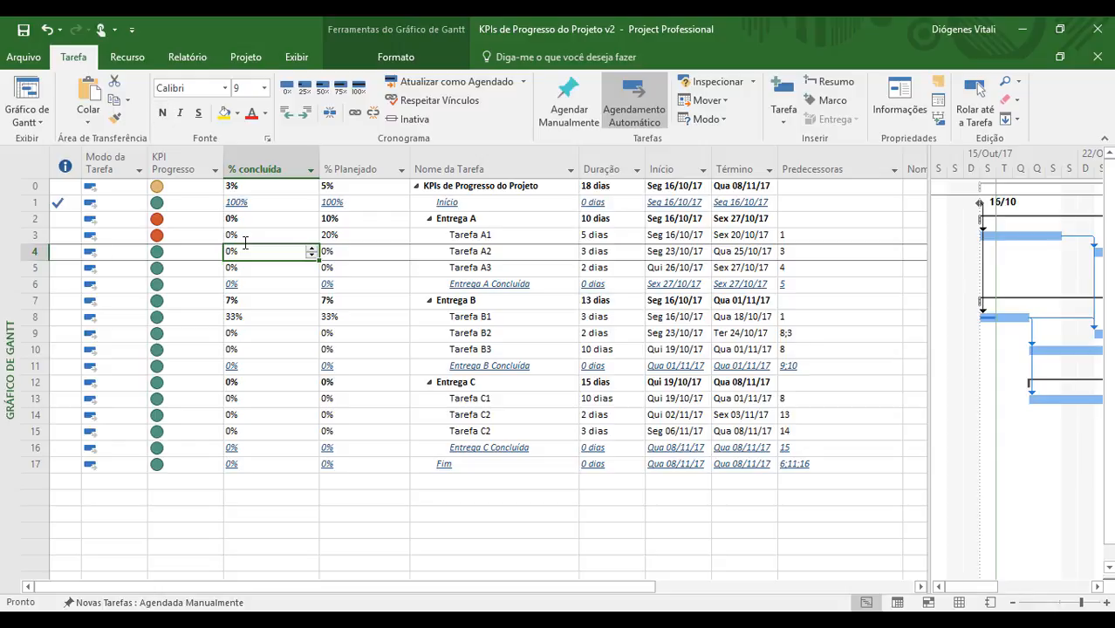
pyautogui.click(199, 224)
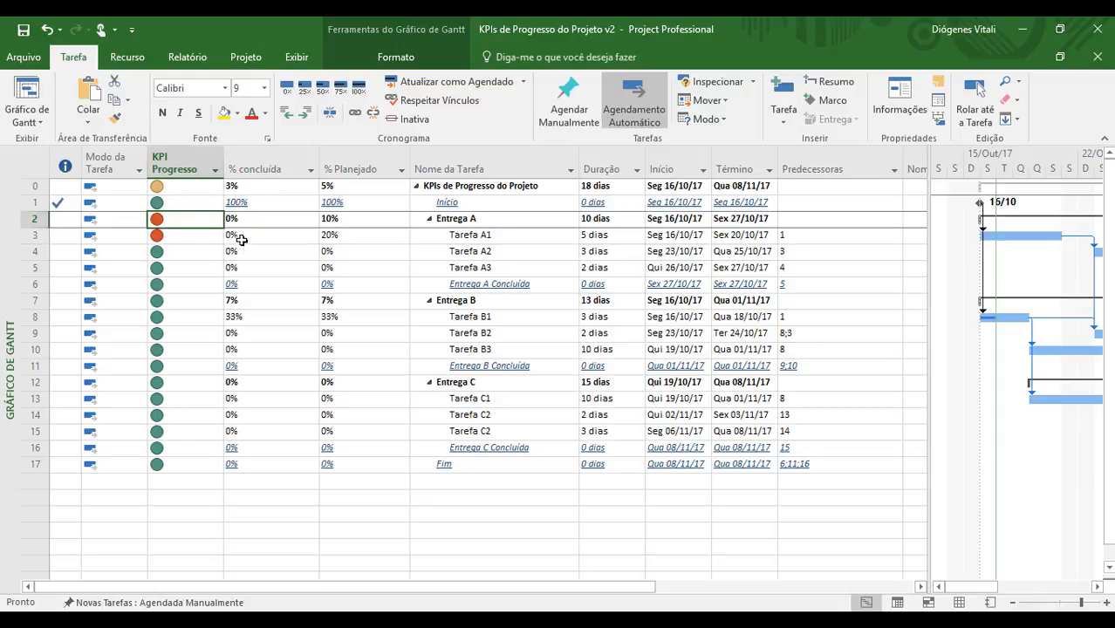
pyautogui.click(241, 239)
pyautogui.click(203, 238)
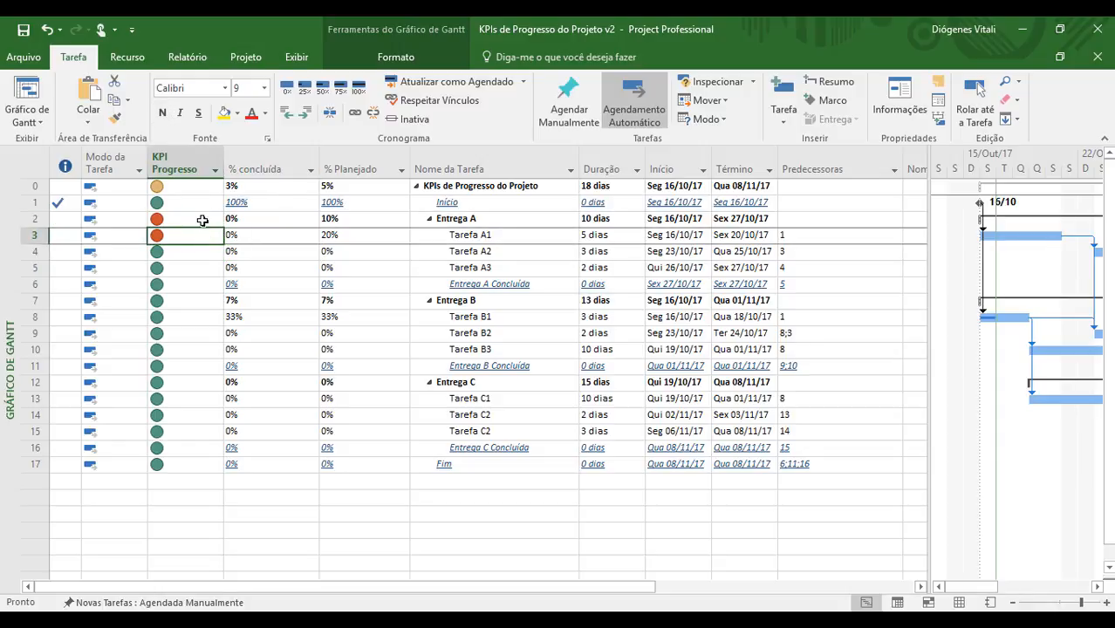
pyautogui.click(36, 220)
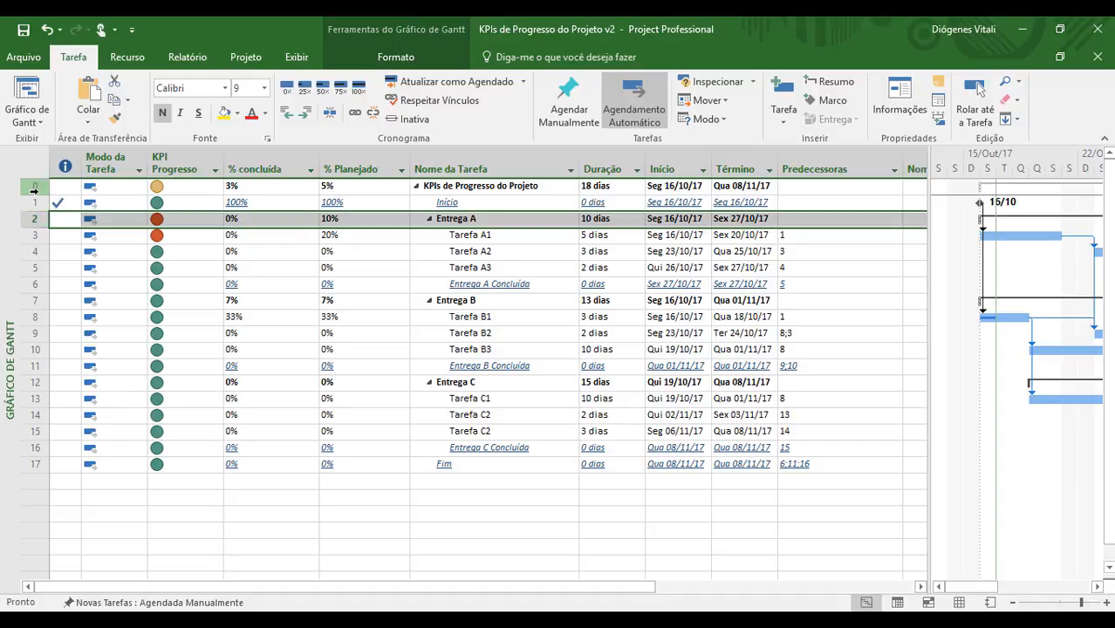
pyautogui.click(33, 187)
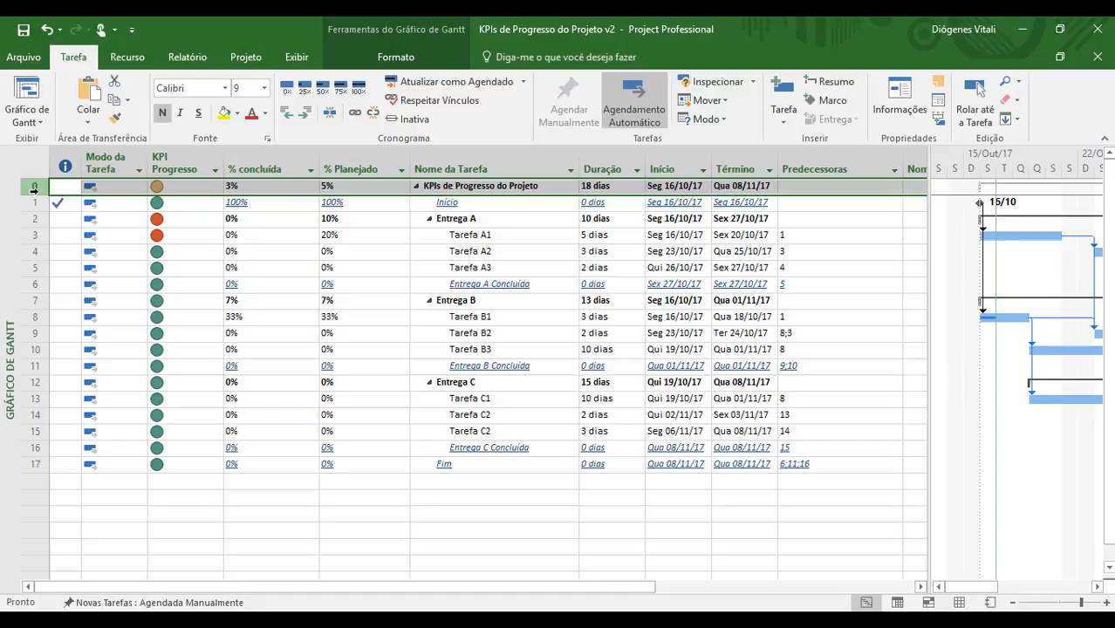
pyautogui.click(307, 224)
pyautogui.press('Right')
pyautogui.press('Right')
pyautogui.press('Right')
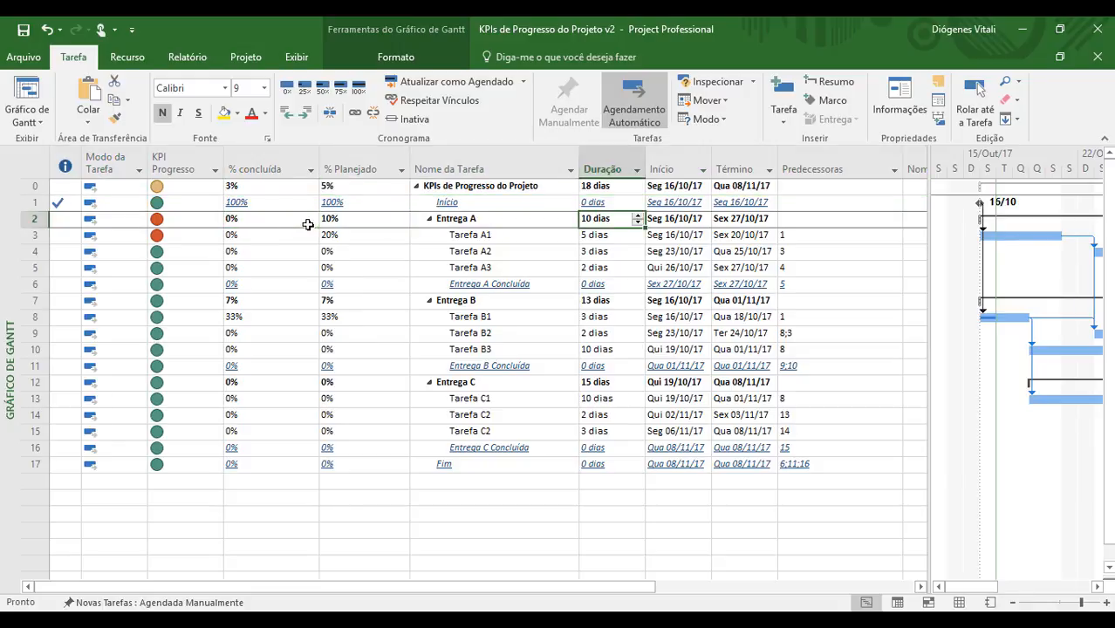
pyautogui.press('Right')
pyautogui.press('Down')
pyautogui.press('Down')
pyautogui.press('Right')
pyautogui.press('Right')
pyautogui.press('Right')
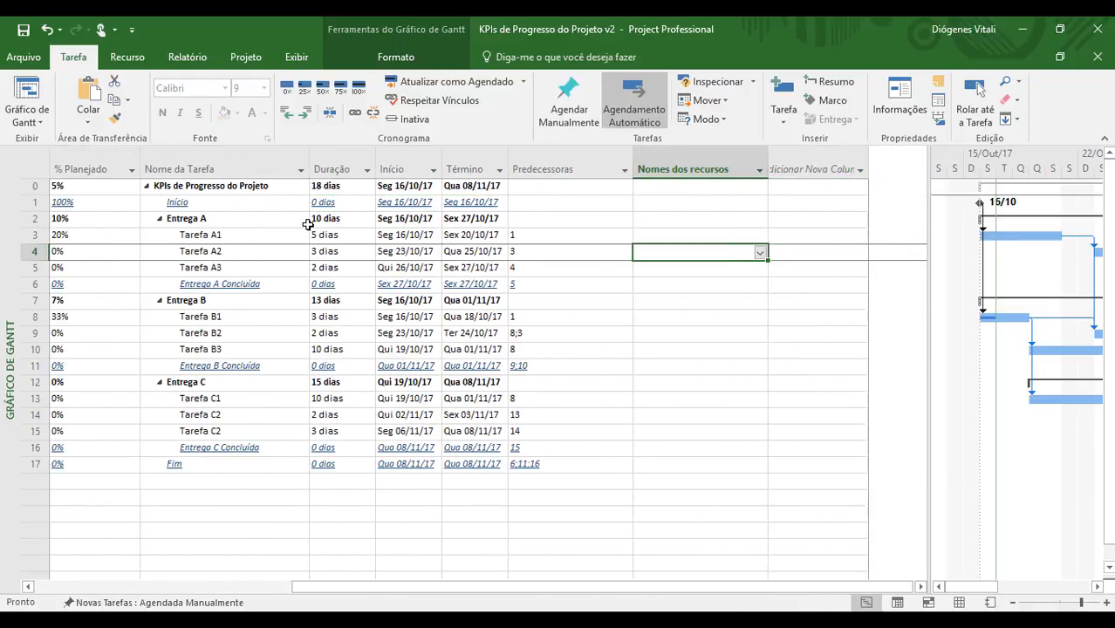
pyautogui.press('Left')
pyautogui.press('Left')
pyautogui.press('Left')
pyautogui.press('Left')
pyautogui.press('Left')
pyautogui.press('Left')
pyautogui.press('Left')
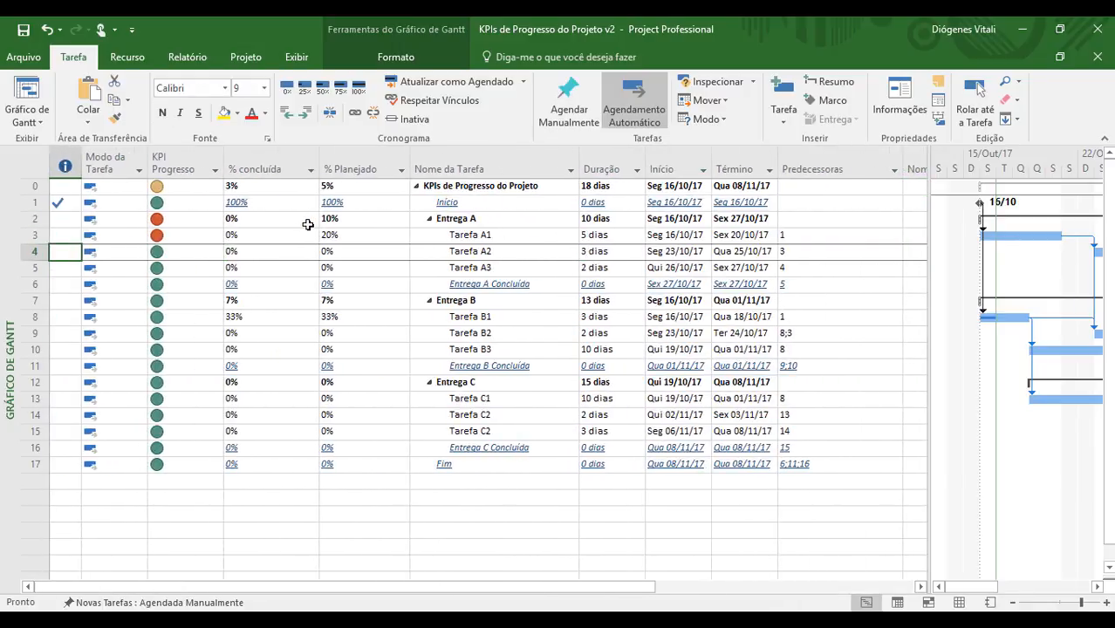
pyautogui.press('Right')
pyautogui.press('Right')
pyautogui.press('Left')
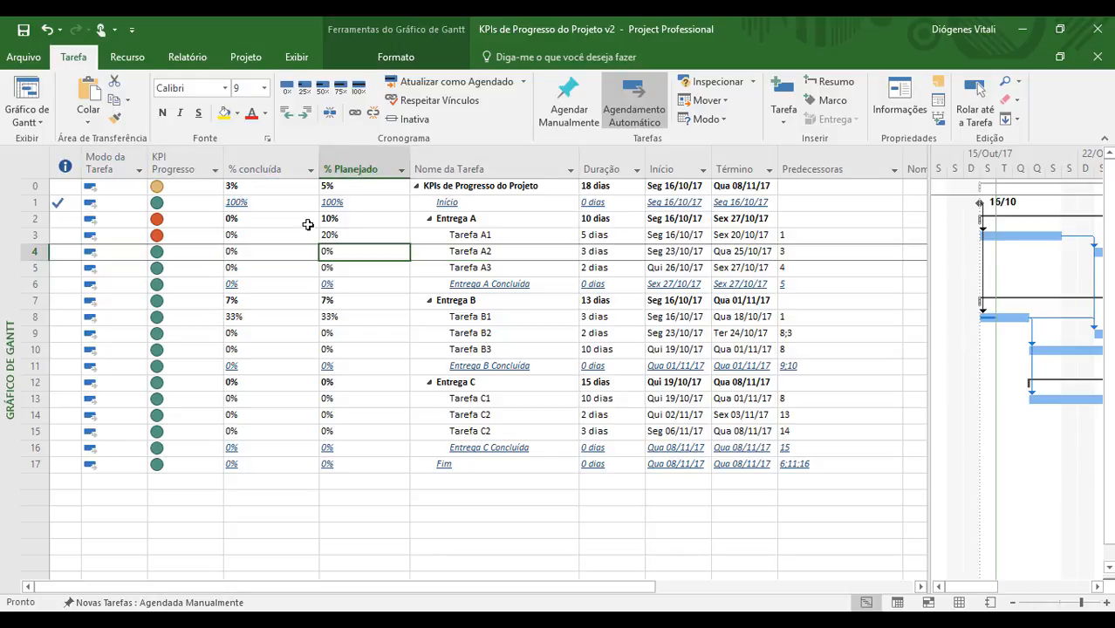
pyautogui.press('Left')
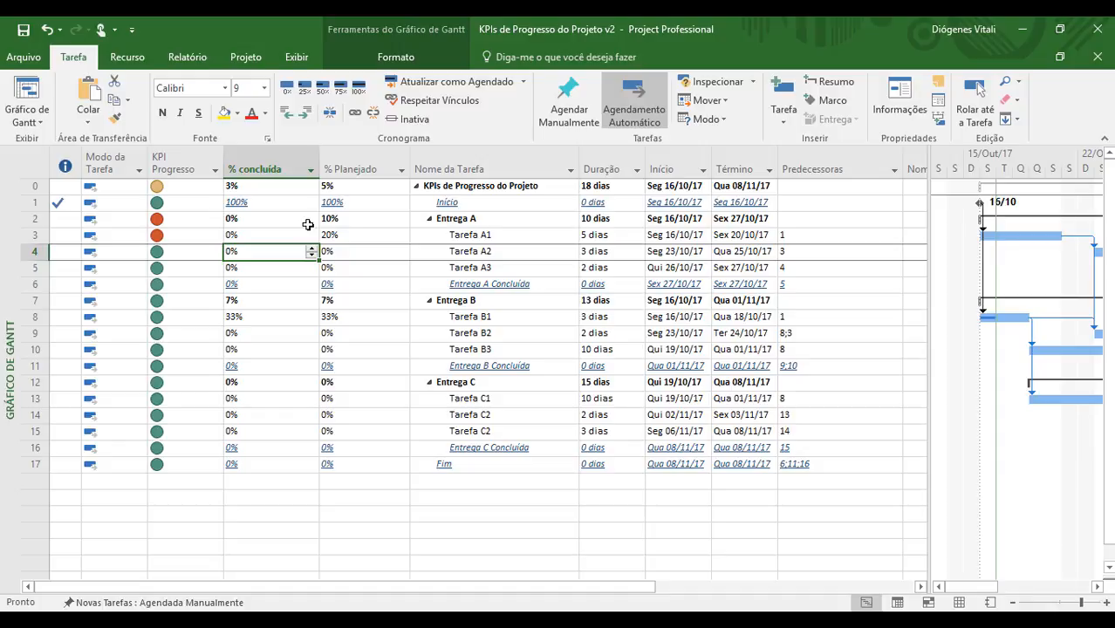
pyautogui.click(353, 169)
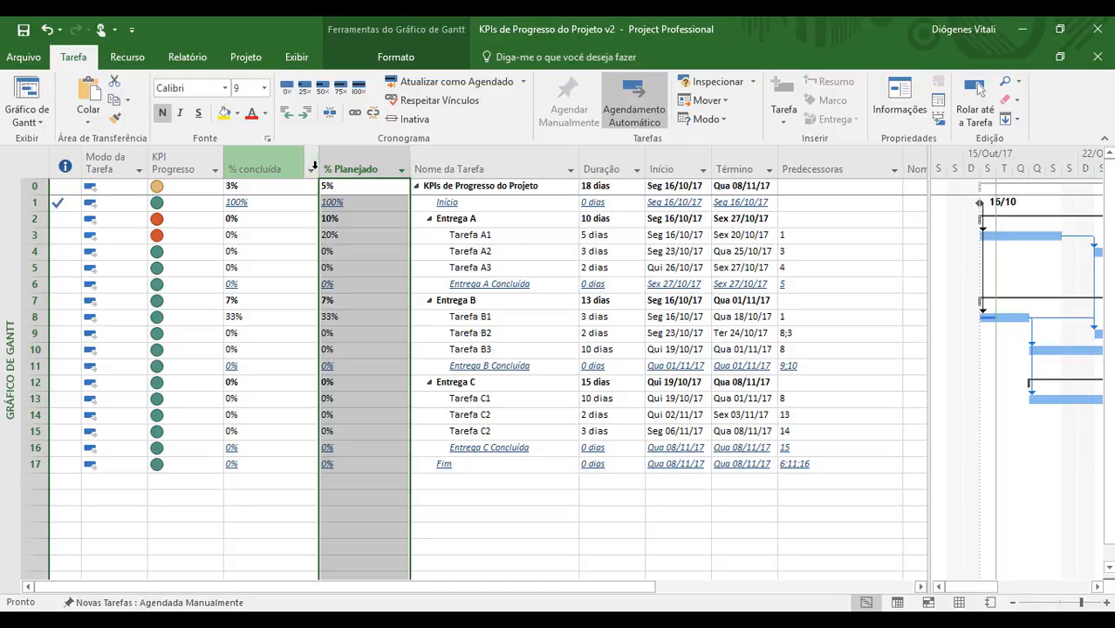
pyautogui.click(515, 254)
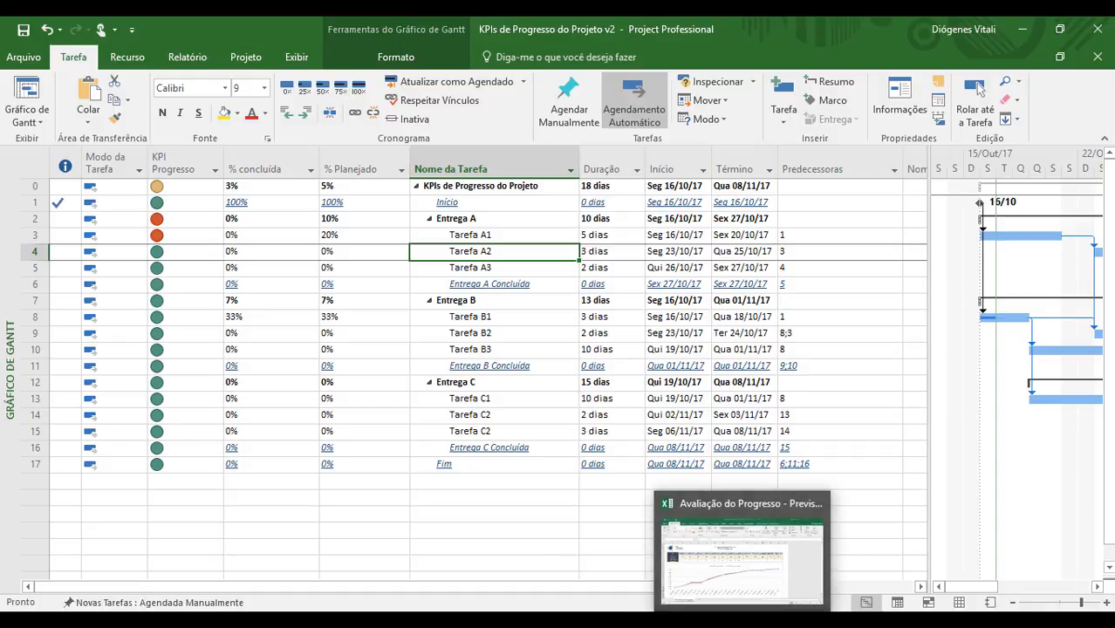
# Examine the dates and % Progresso Previsto row in Excel's Avaliação do Progresso workbook, and return to KPIs de Progresso do Projeto v2 in Project
pyautogui.click(742, 621)
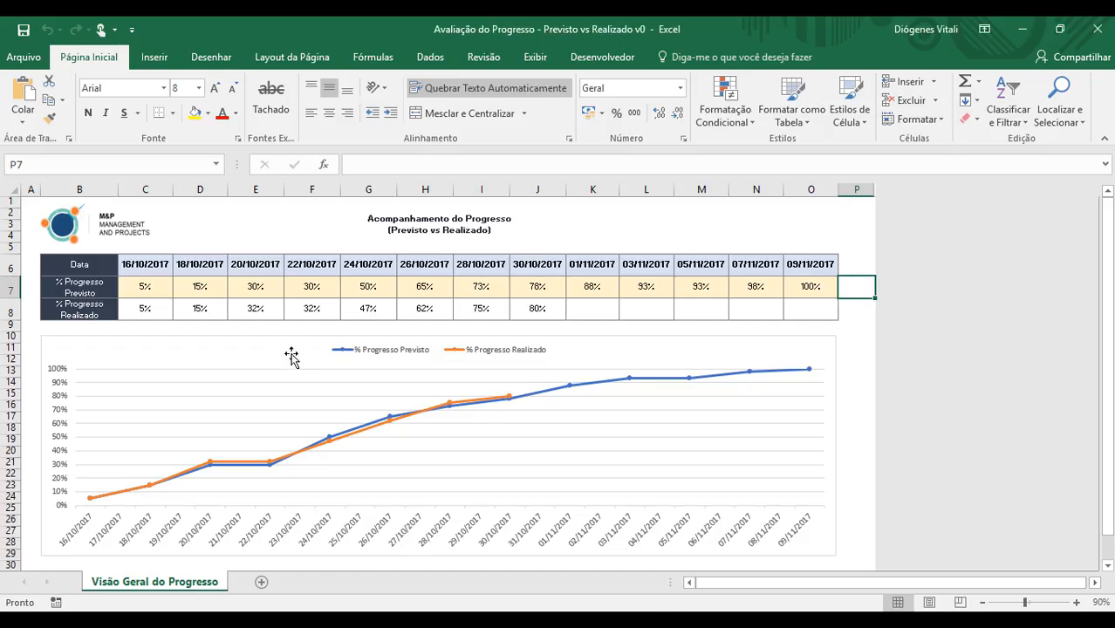
pyautogui.click(161, 266)
pyautogui.press('Right')
pyautogui.press('Right')
pyautogui.press('Right')
pyautogui.press('Right')
pyautogui.press('Right')
pyautogui.press('Right')
pyautogui.press('Right')
pyautogui.press('Right')
pyautogui.press('Right')
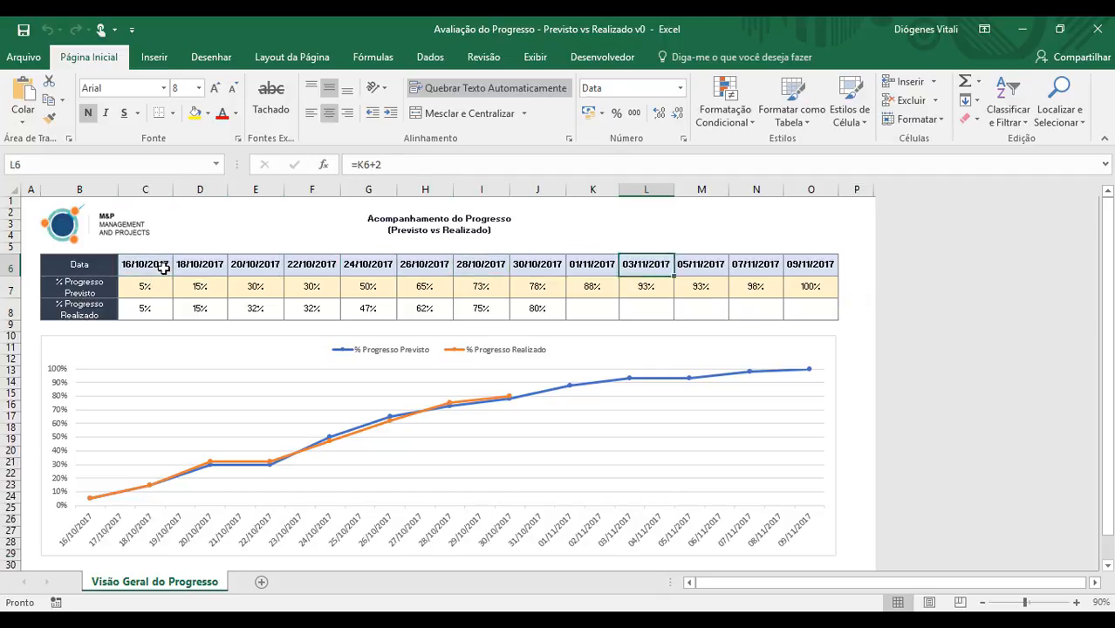
pyautogui.press('Down')
pyautogui.press('Left')
pyautogui.press('Left')
pyautogui.press('Left')
pyautogui.press('Left')
pyautogui.press('Left')
pyautogui.press('Left')
pyautogui.press('Left')
pyautogui.press('Left')
pyautogui.press('Left')
pyautogui.press('Left')
pyautogui.press('Left')
pyautogui.press('Left')
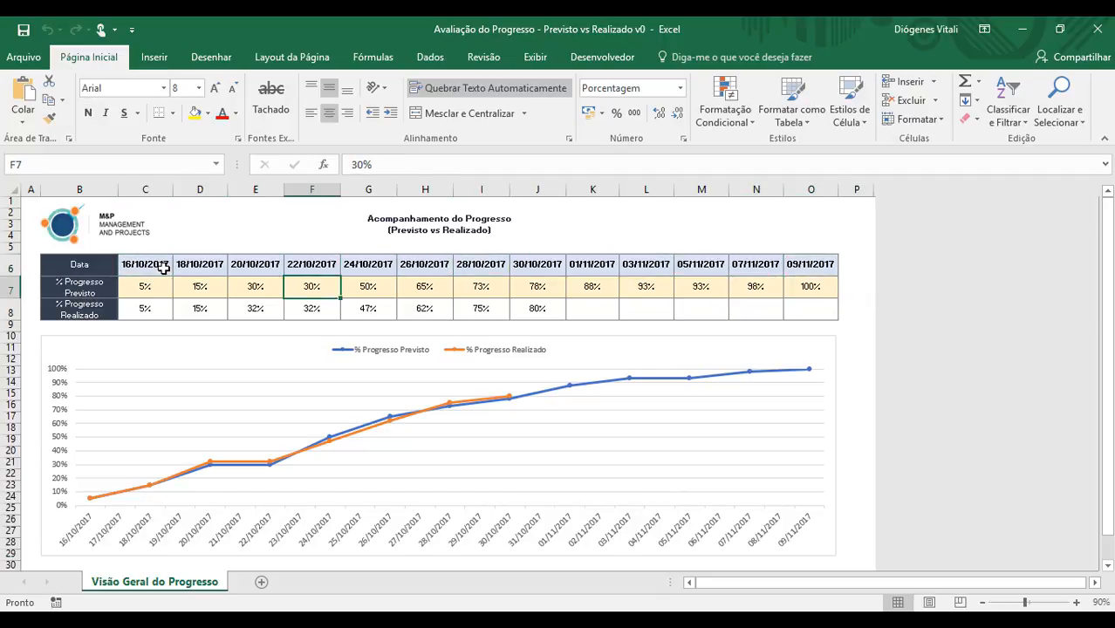
pyautogui.press('Right')
pyautogui.press('Right')
pyautogui.press('Right')
pyautogui.press('Right')
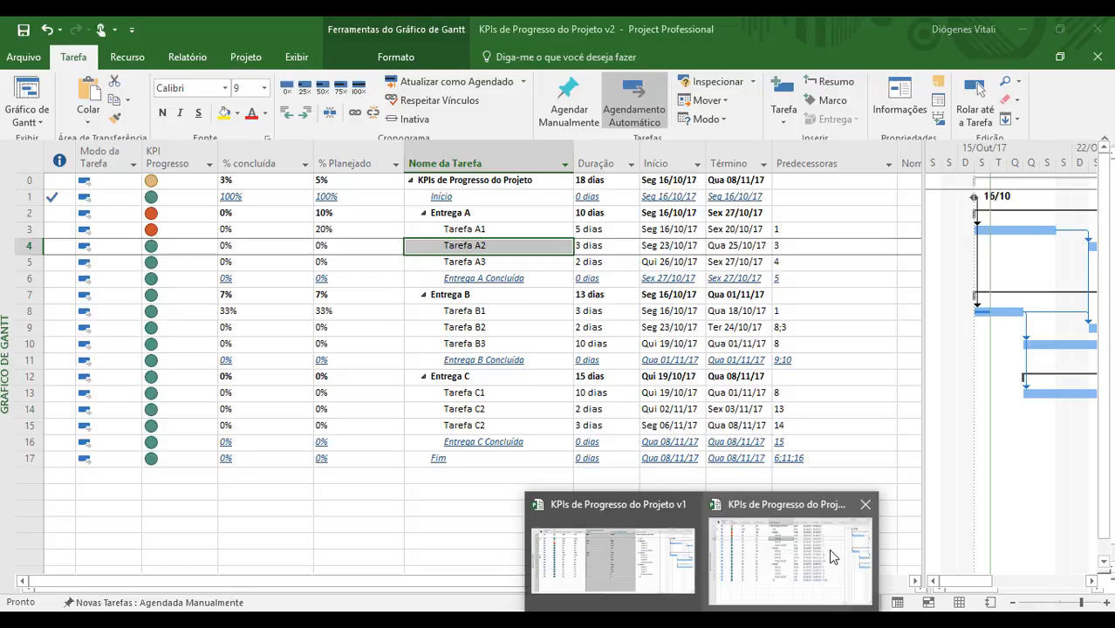
pyautogui.click(829, 548)
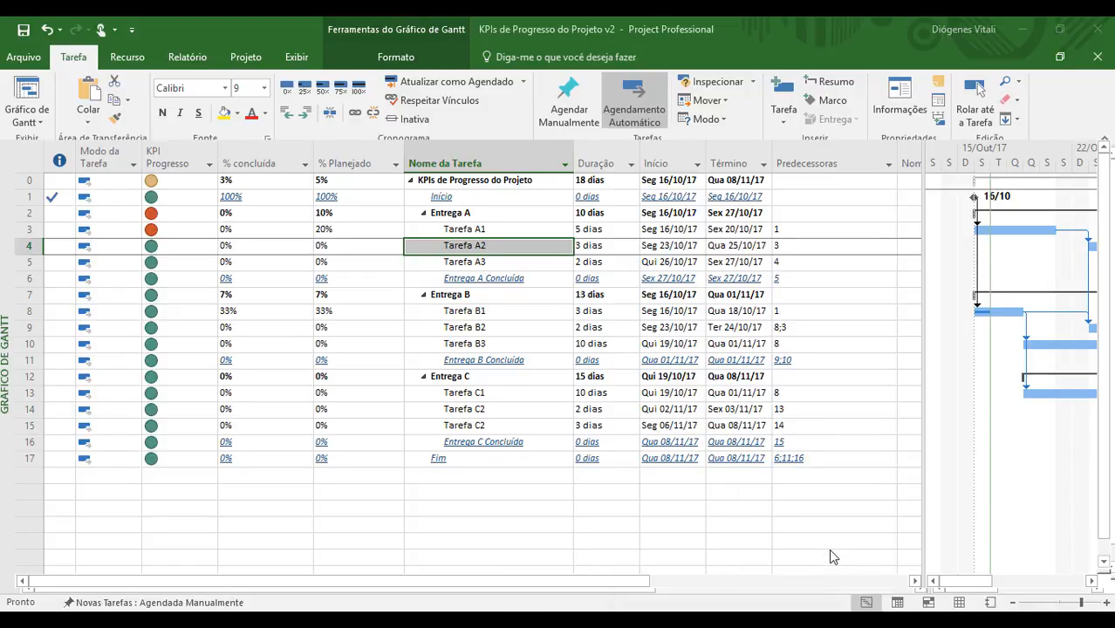
# Set the project's status date to 20/10/17
pyautogui.click(246, 56)
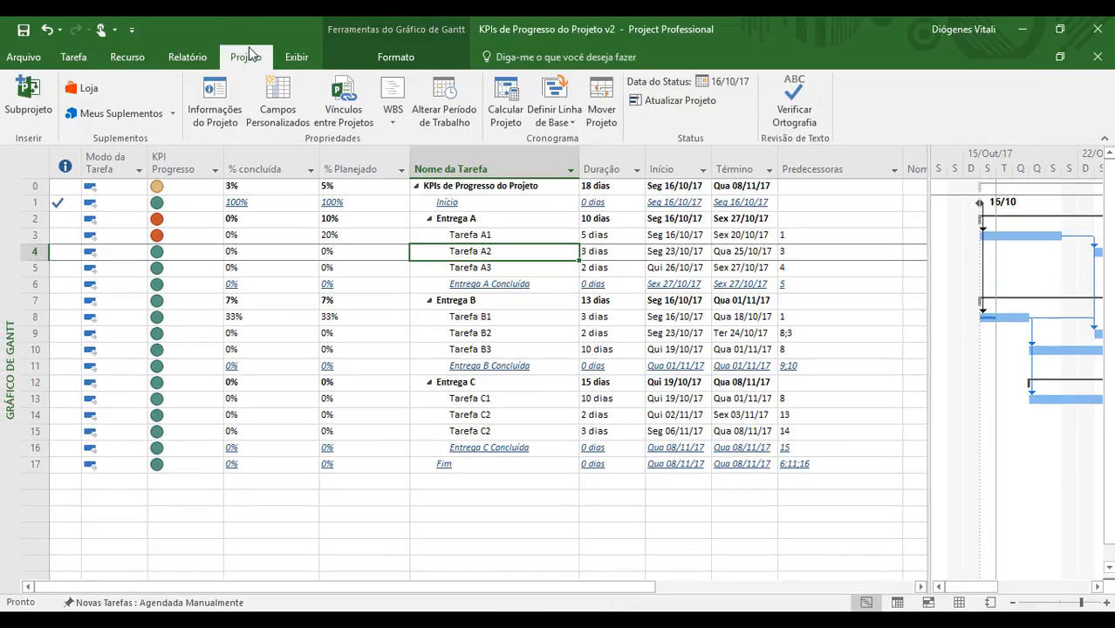
pyautogui.click(731, 83)
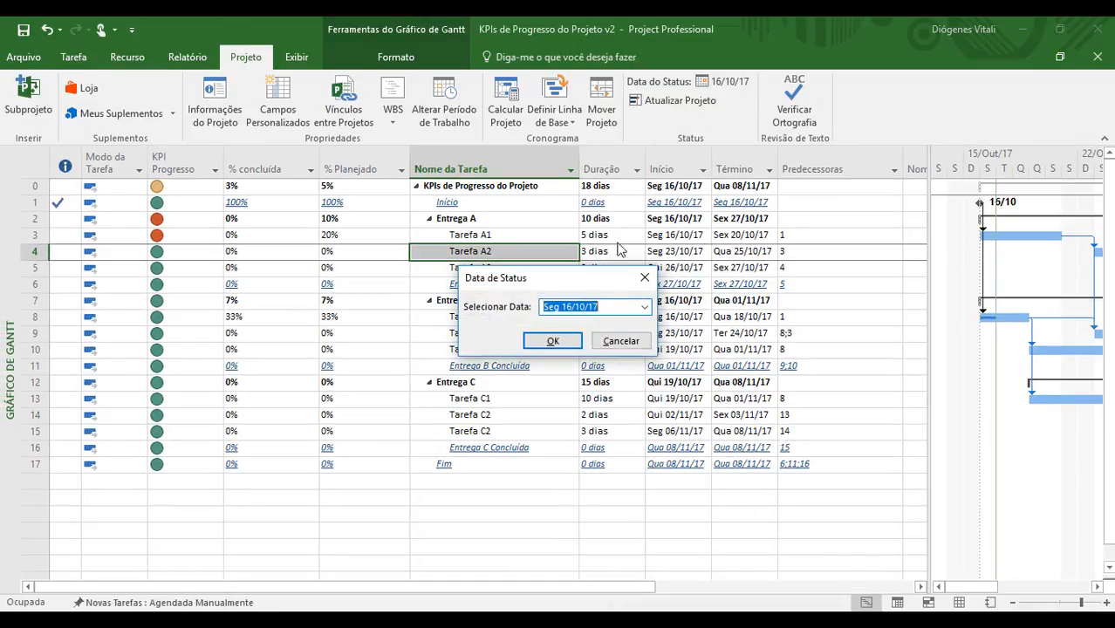
pyautogui.click(645, 307)
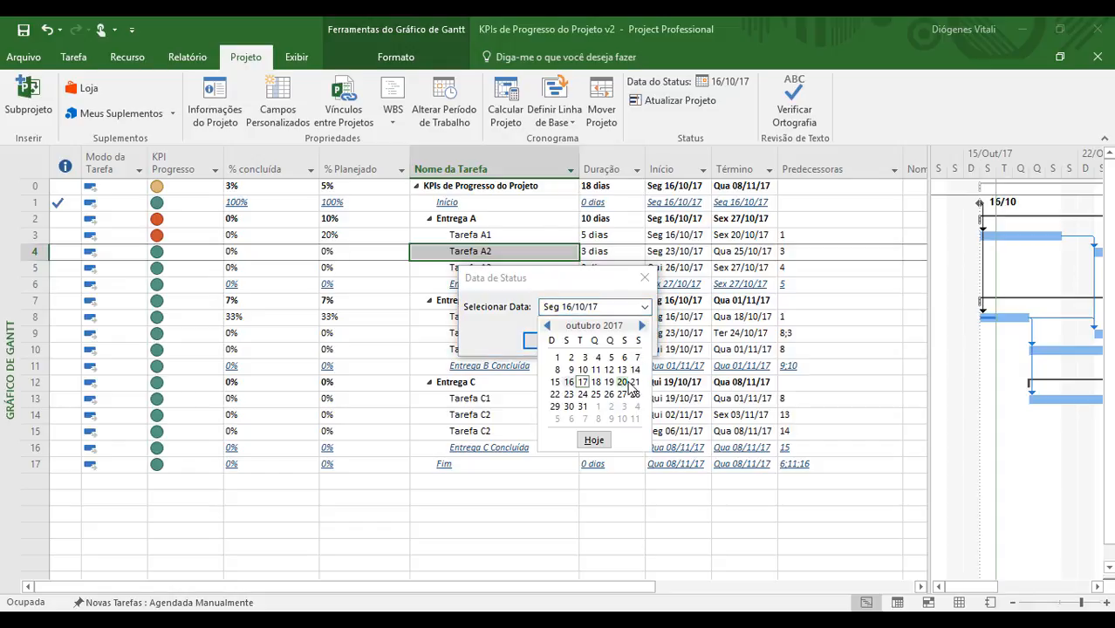
pyautogui.click(627, 386)
pyautogui.click(558, 342)
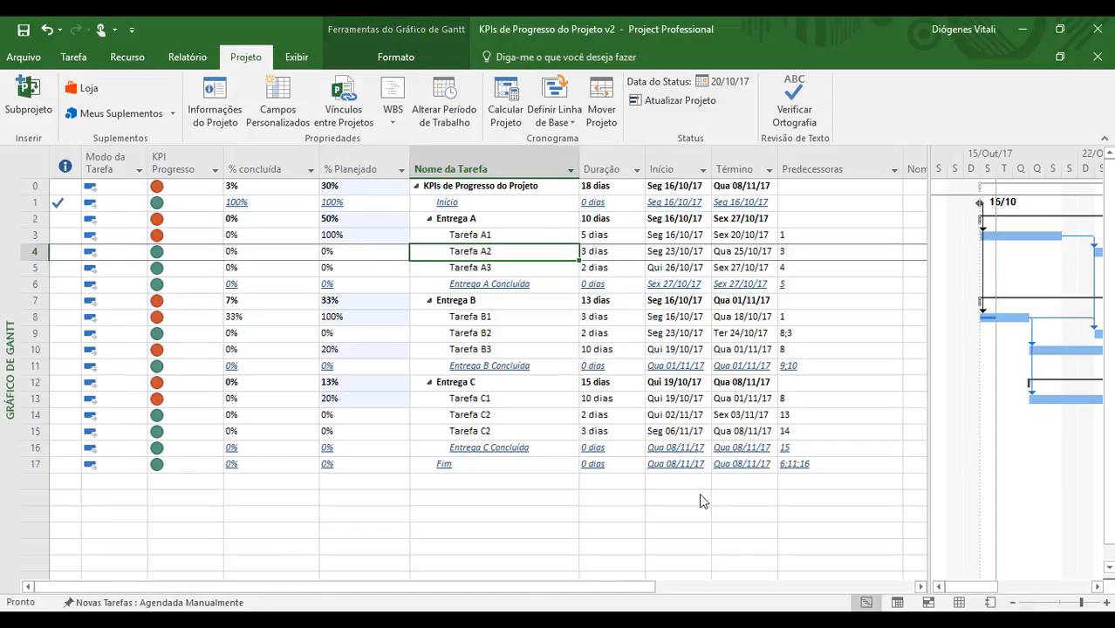
# Move the project's status date one week forward to 27/10/17
pyautogui.click(725, 82)
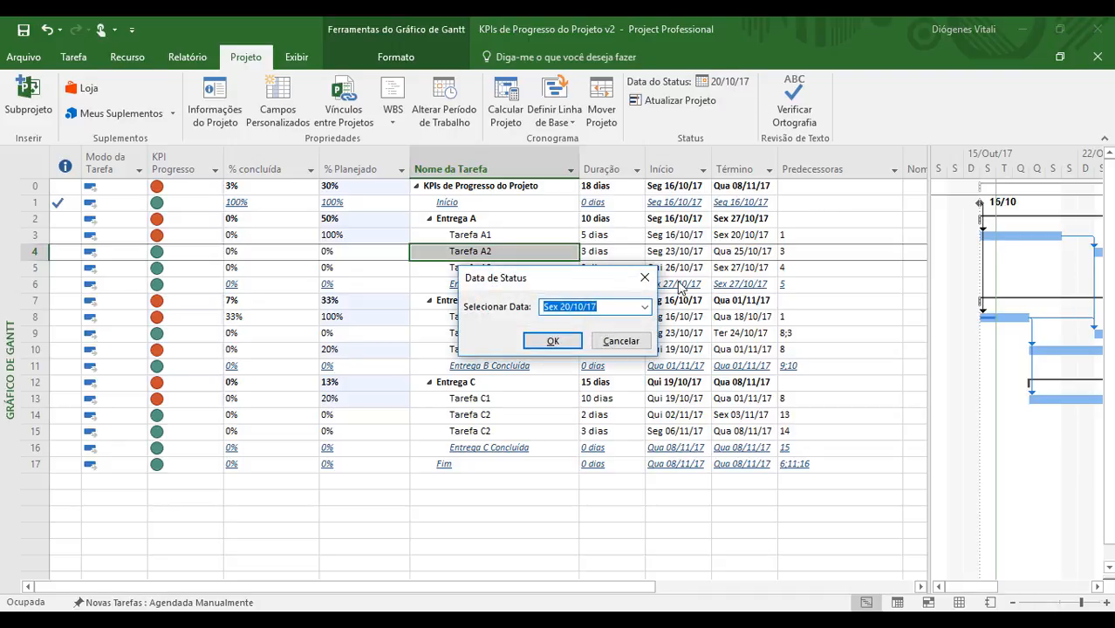
pyautogui.click(645, 307)
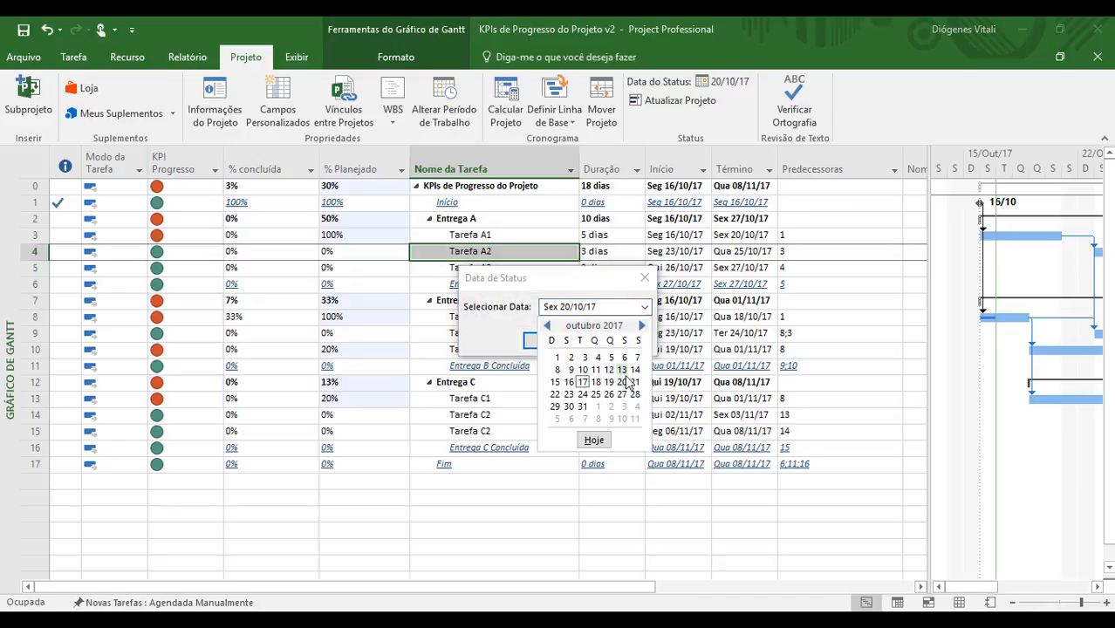
pyautogui.click(634, 394)
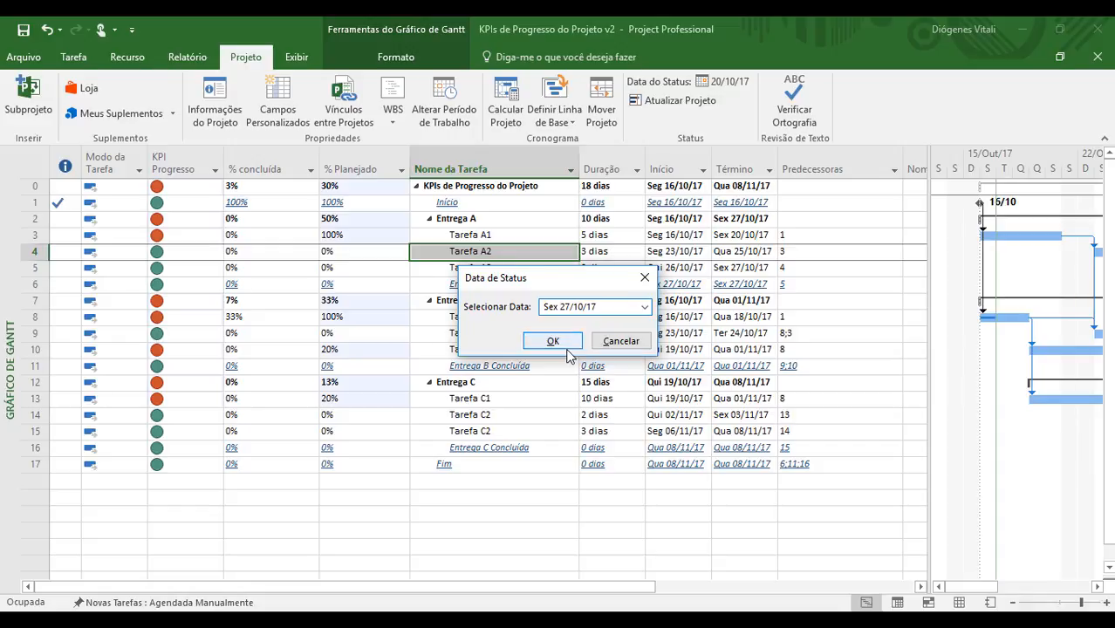
pyautogui.click(567, 347)
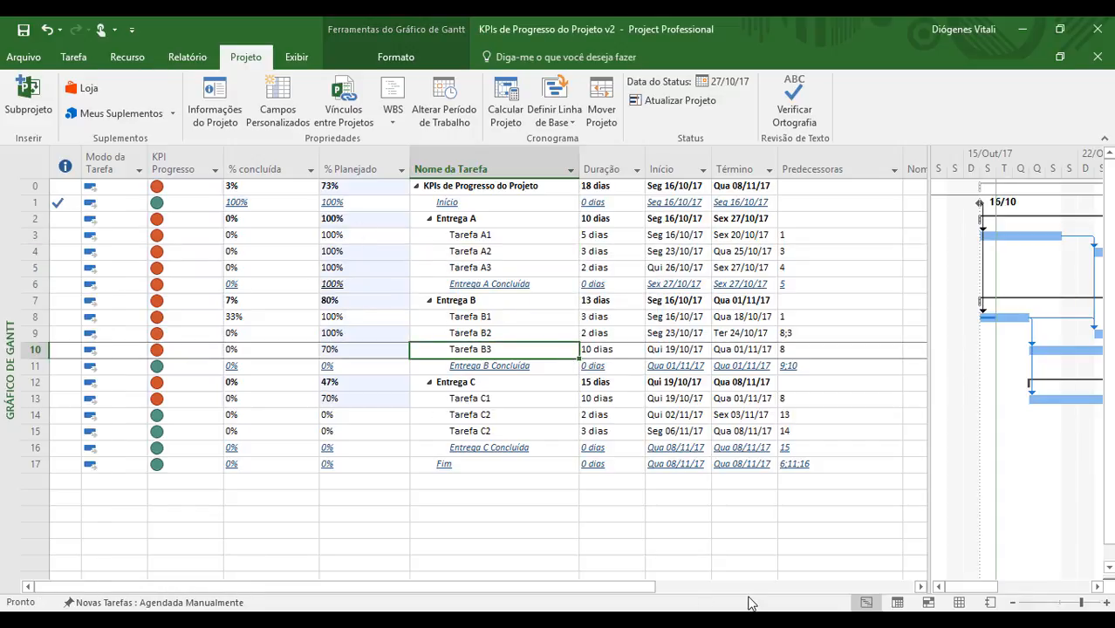
# Review the Previsto vs Realizado table and chart in Excel's Avaliação do Progresso workbook, and return to KPIs de Progresso do Projeto v2 in Project
pyautogui.click(747, 553)
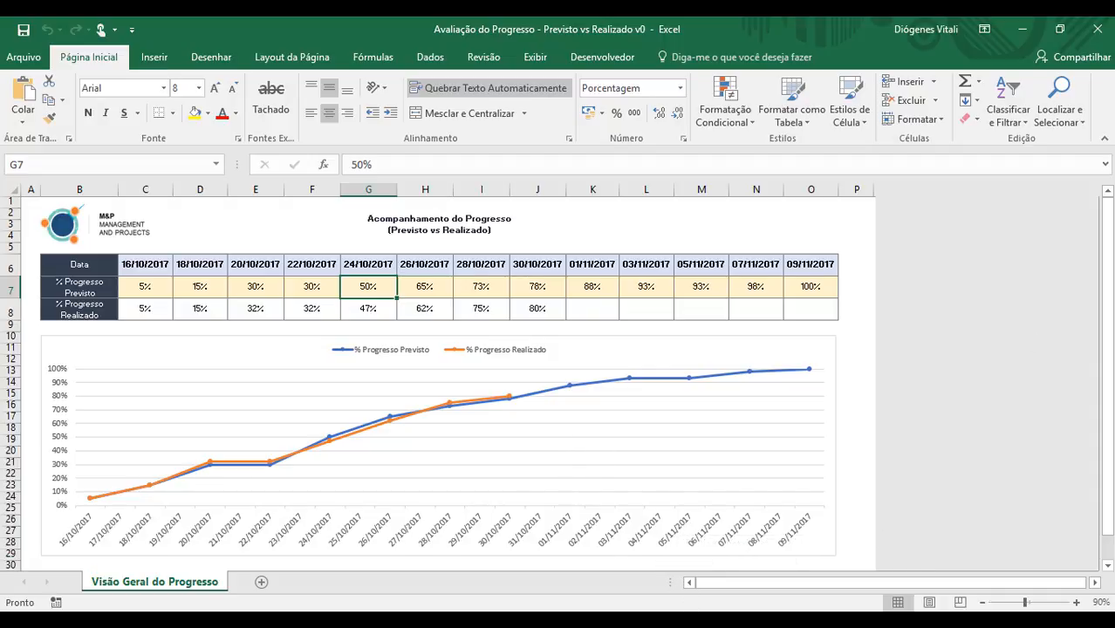
pyautogui.moveTo(702, 621)
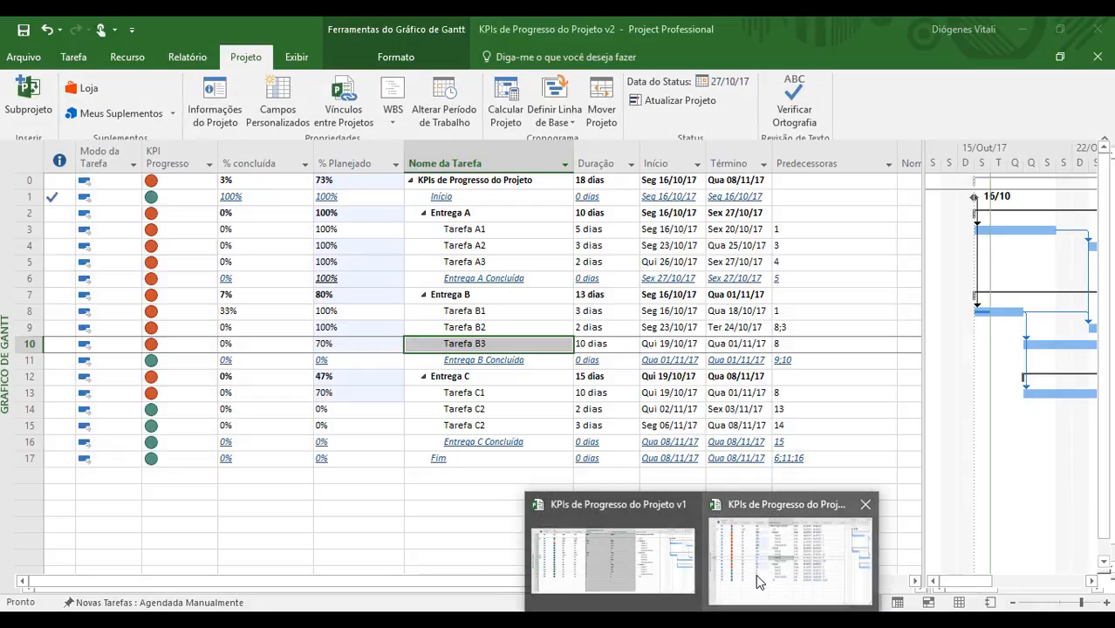
pyautogui.click(757, 583)
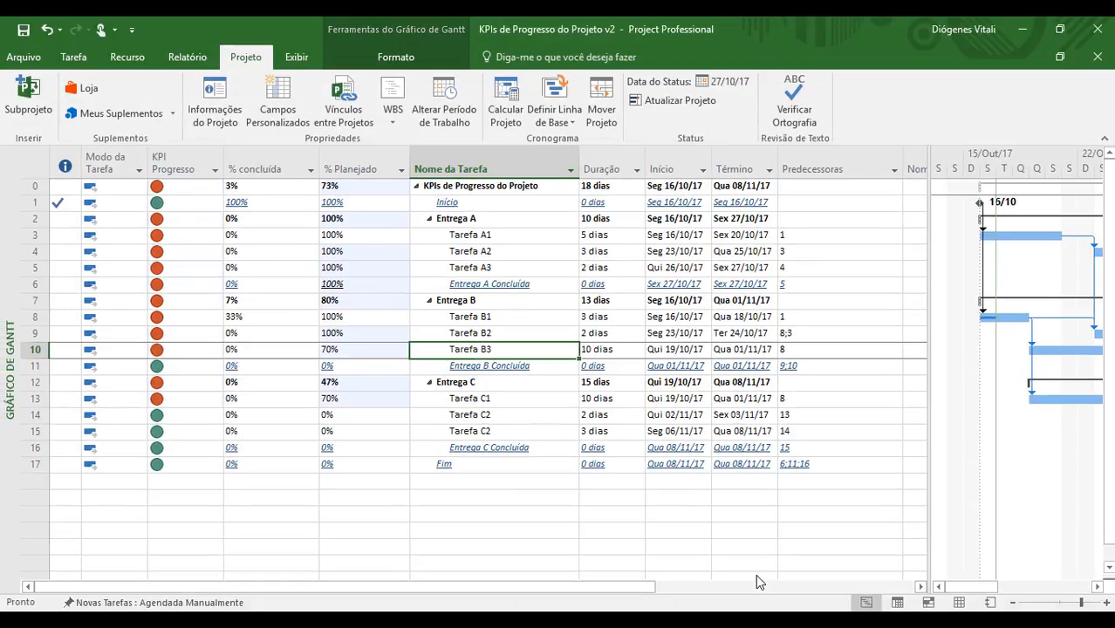